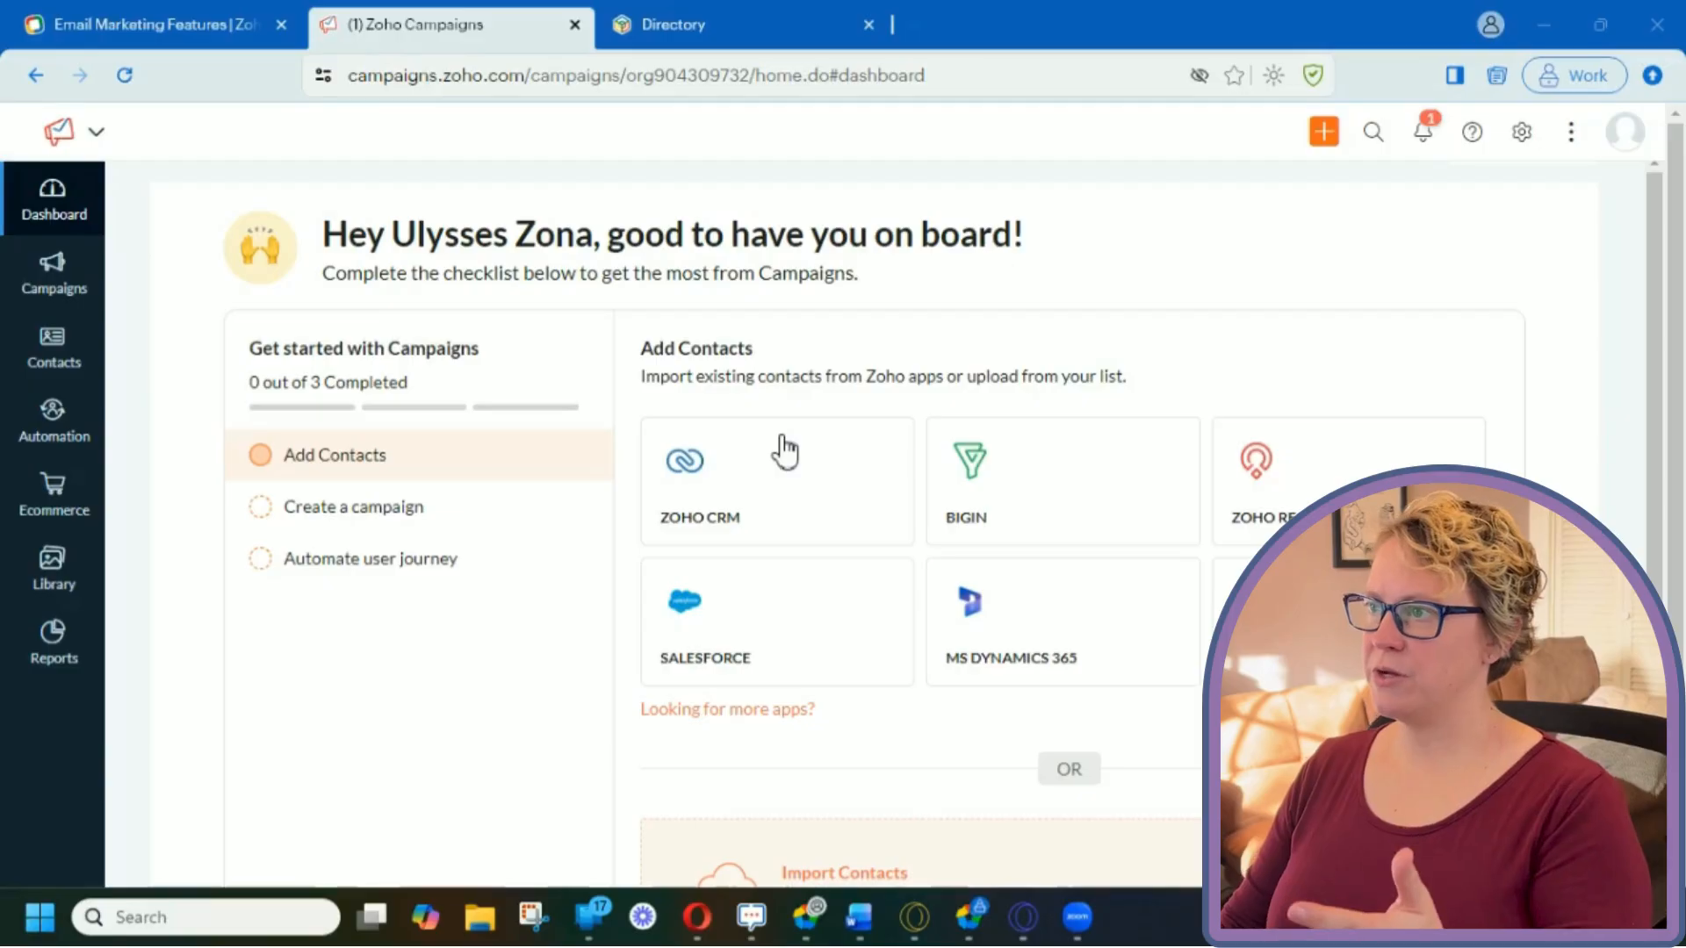
# - Open the email campaigns list and start creating a new campaign
pyautogui.click(58, 287)
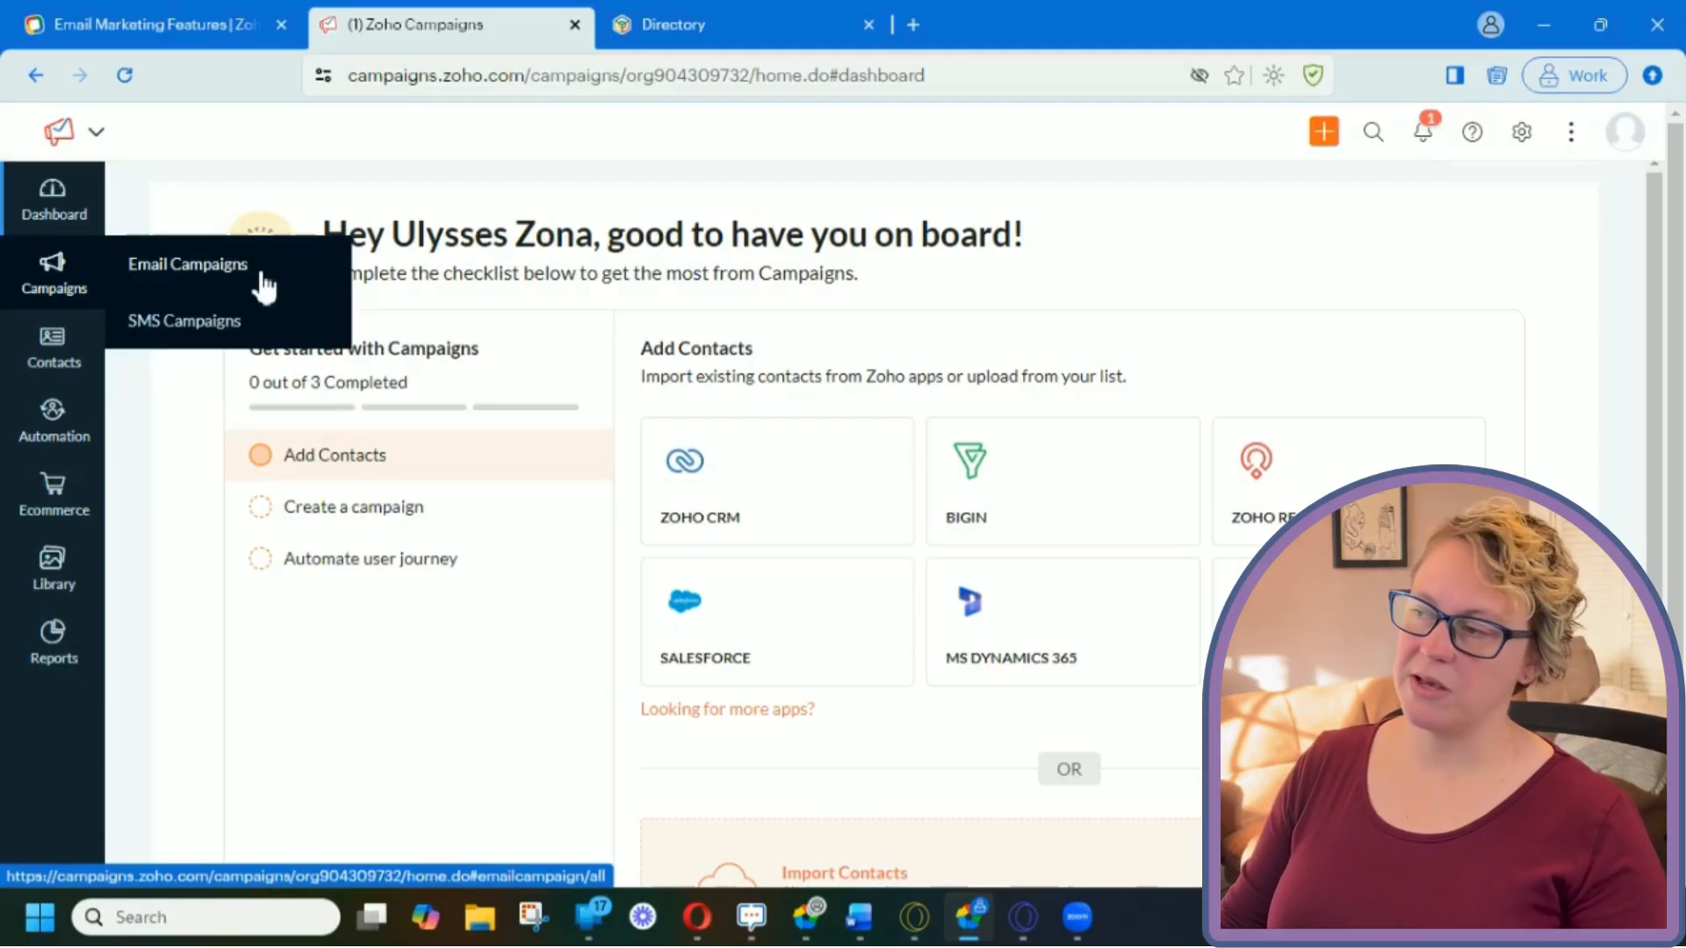
pyautogui.click(208, 282)
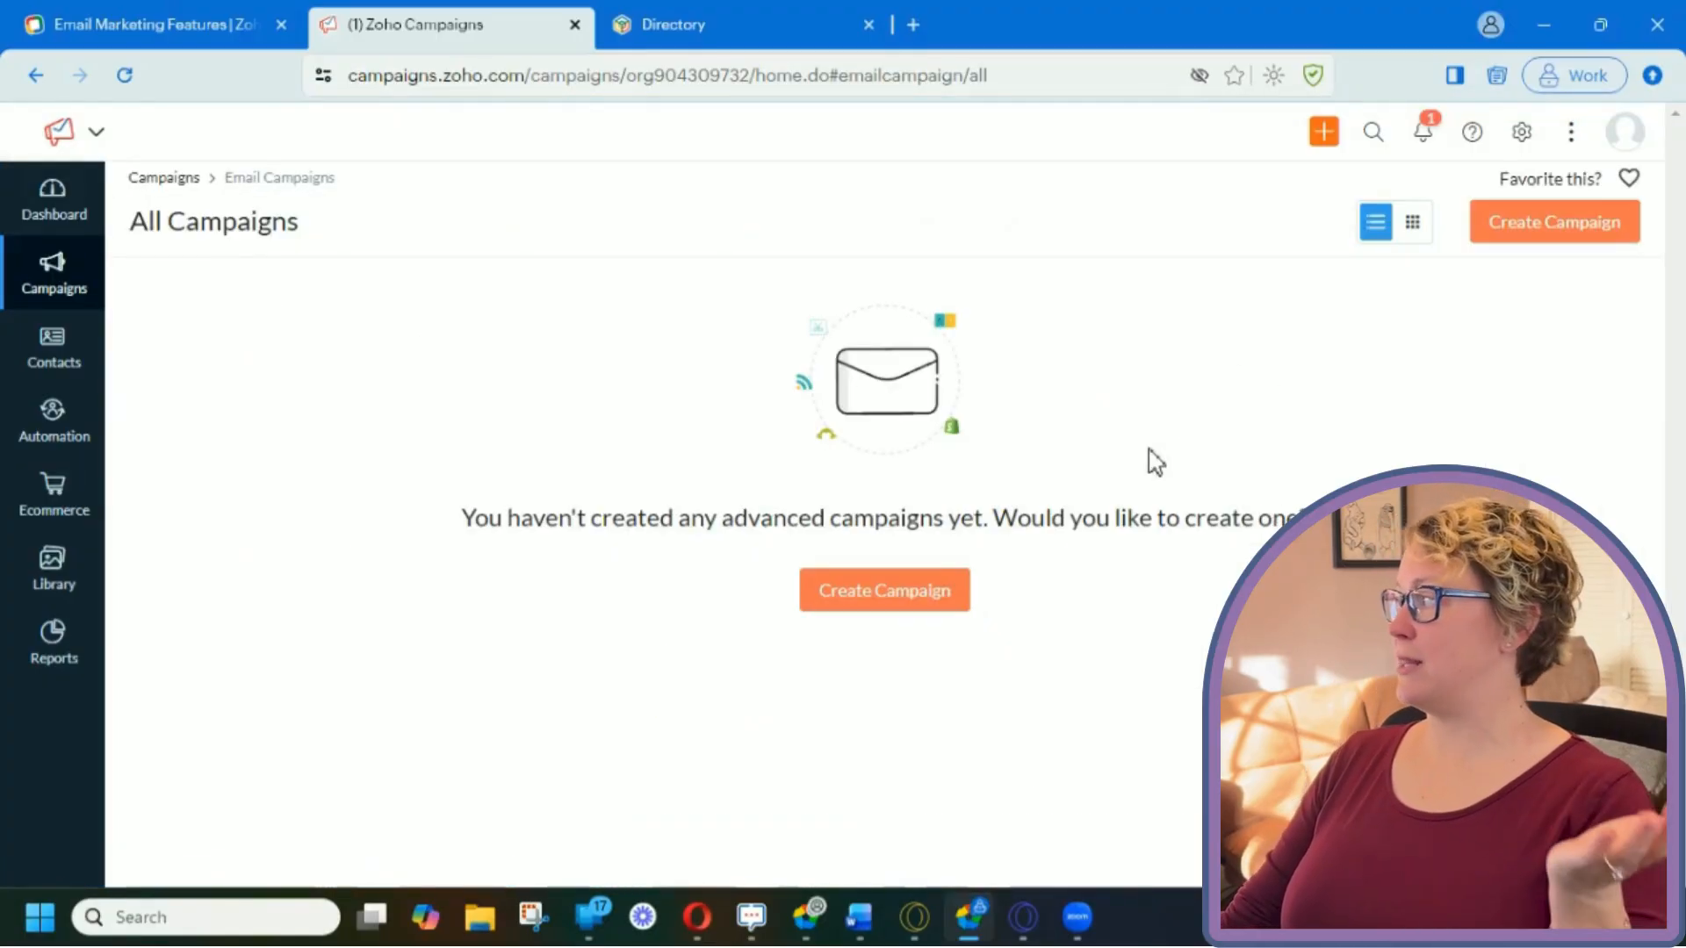
pyautogui.click(887, 598)
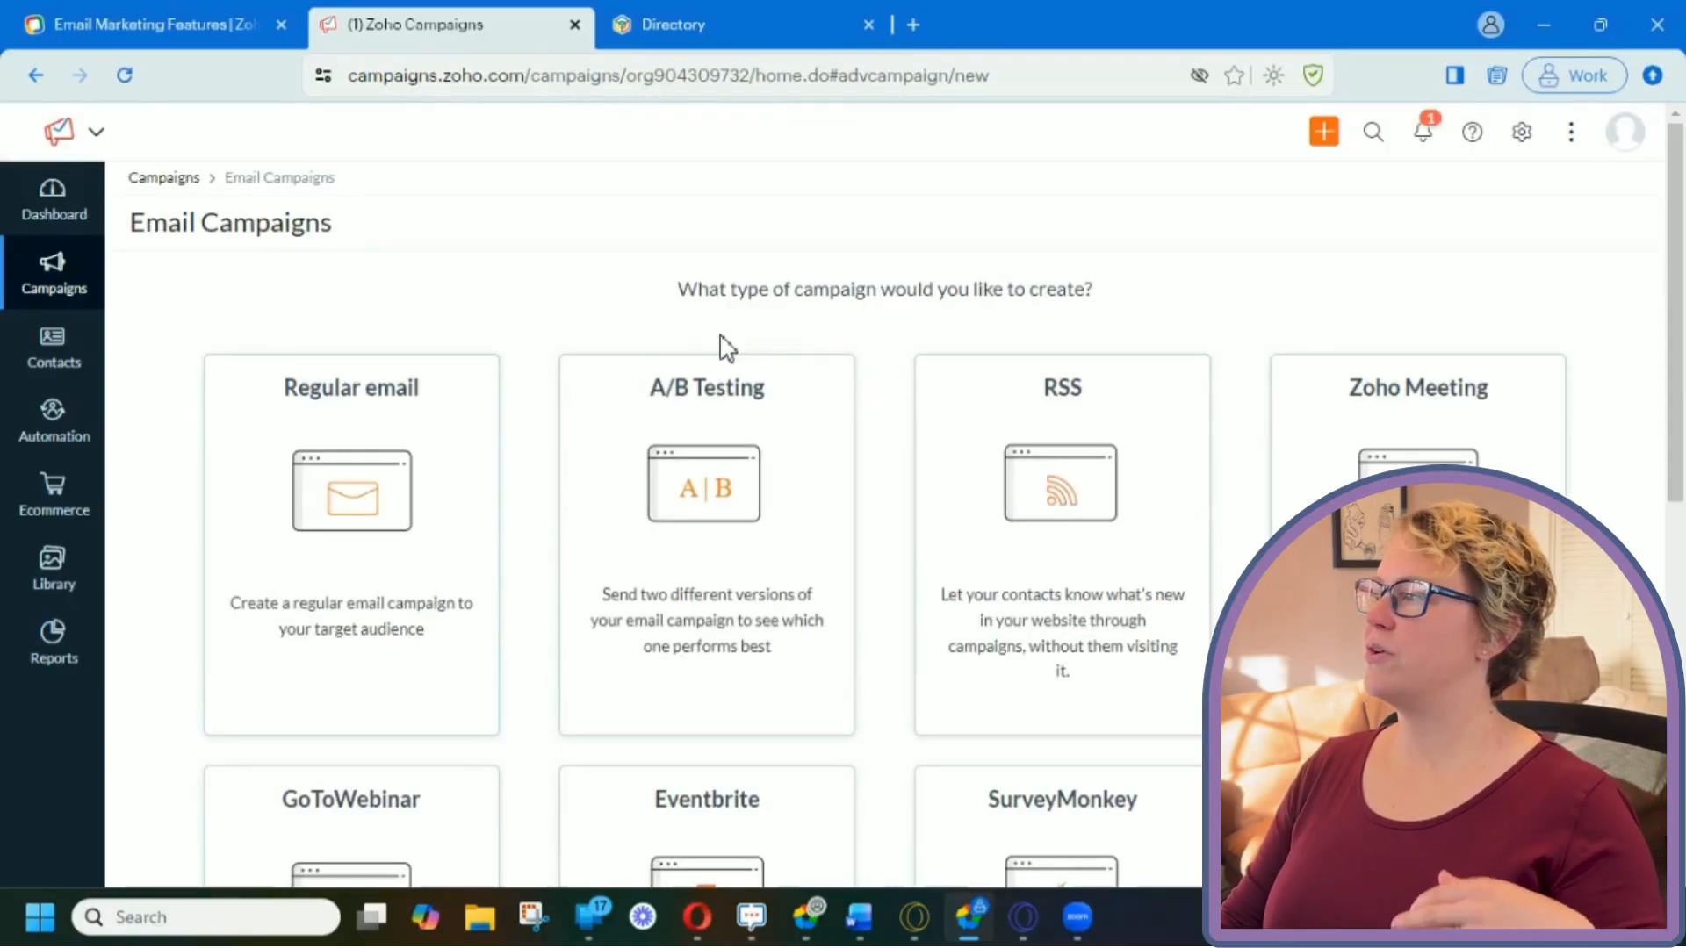
# - Look through the available email campaign types, from Regular email and A/B Testing to Coupon and Ecommerce
pyautogui.scroll(-1, 542, 301)
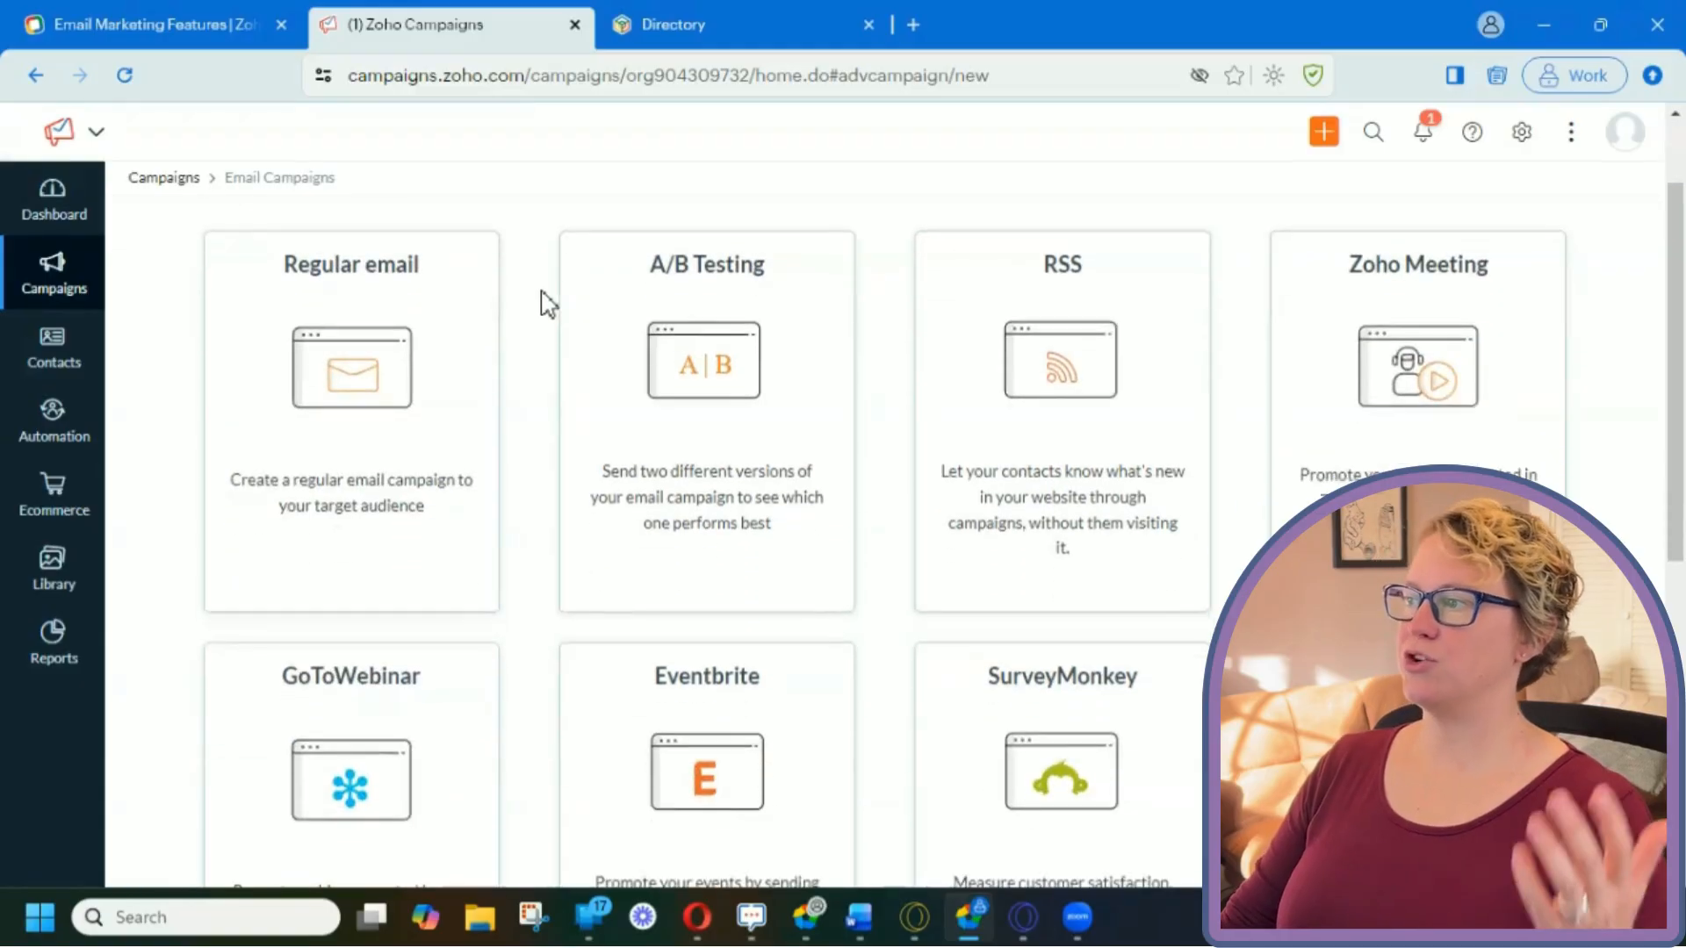
pyautogui.moveTo(463, 403)
pyautogui.moveTo(708, 451)
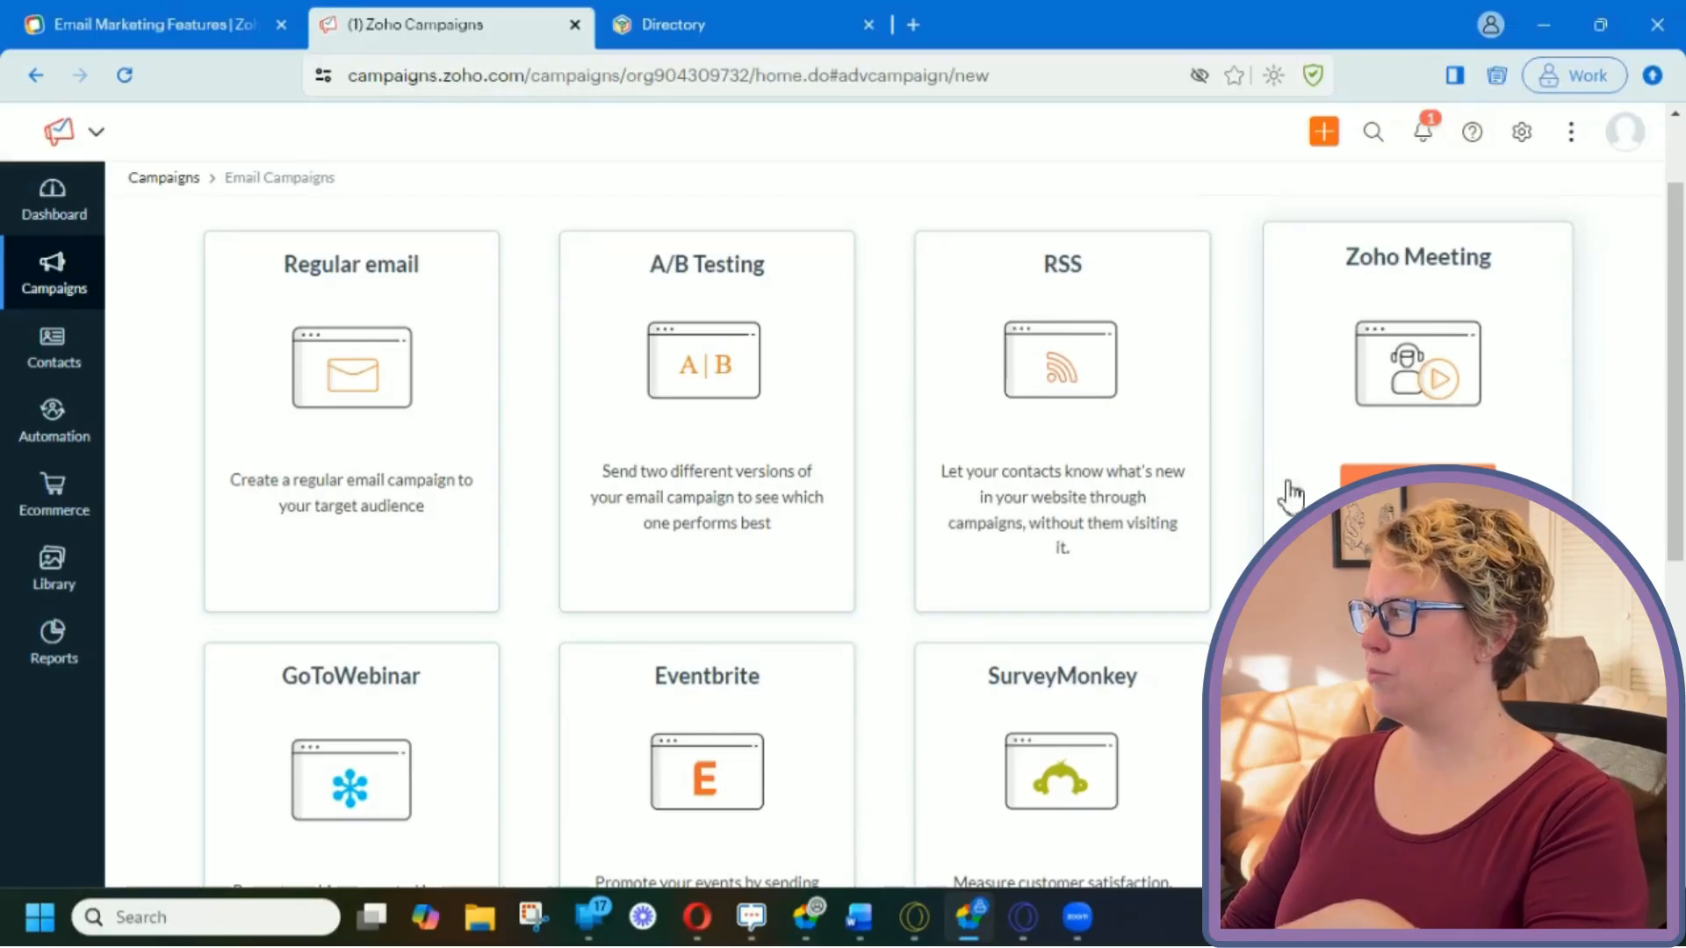
pyautogui.scroll(-3, 1280, 500)
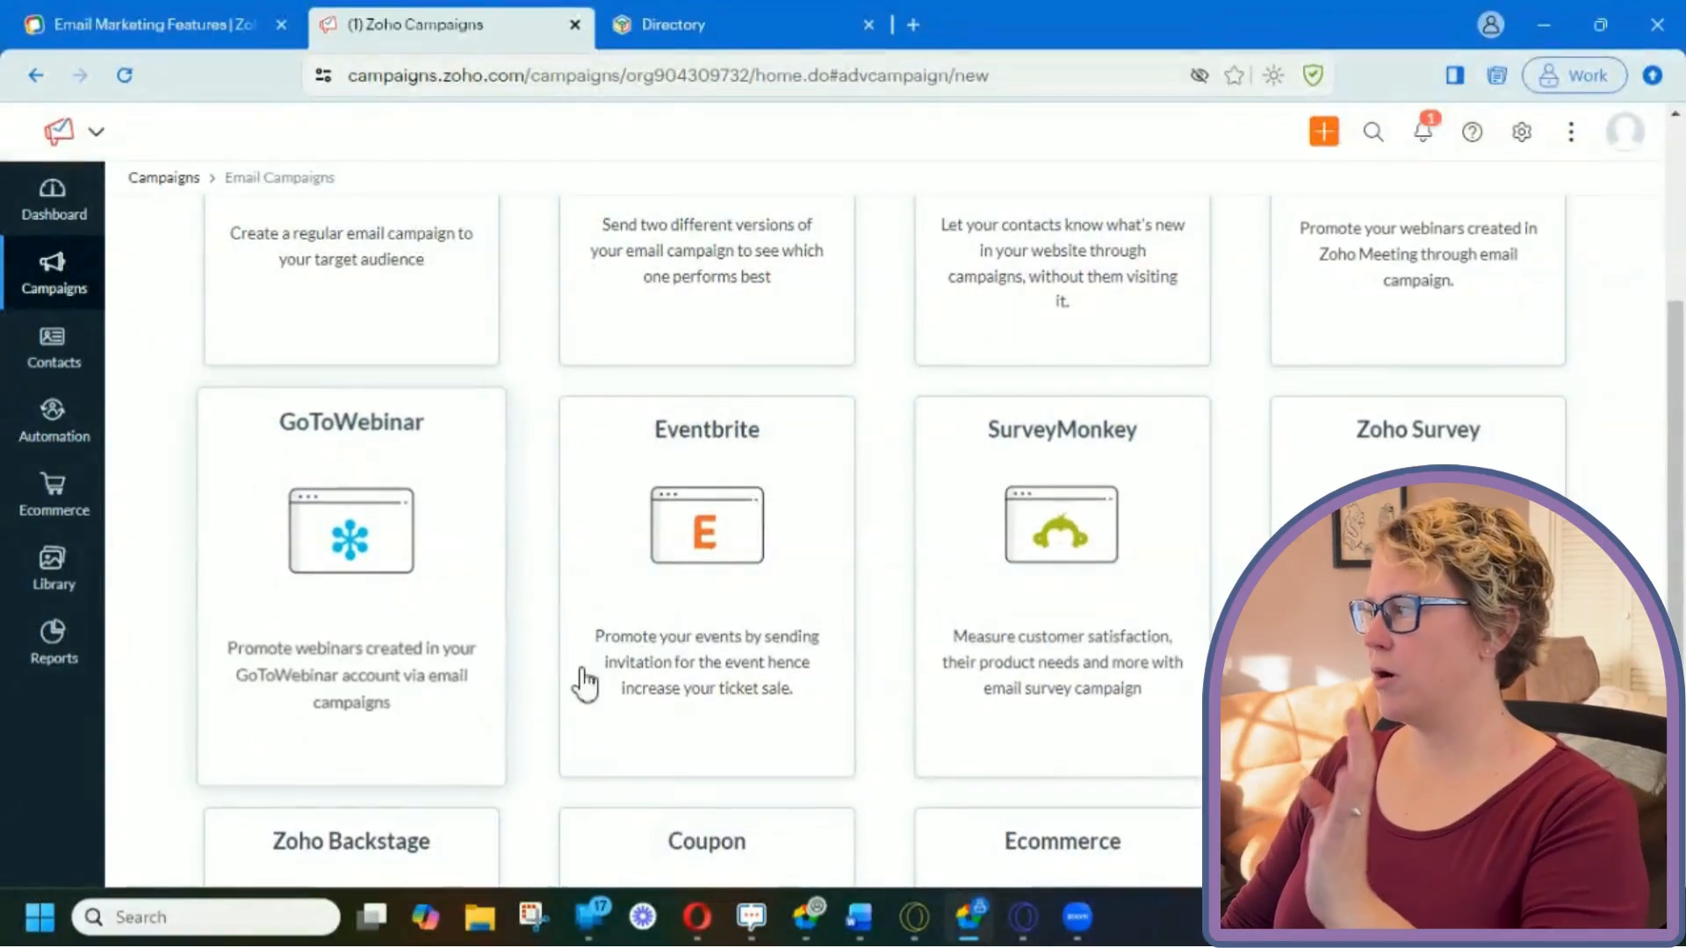
pyautogui.scroll(-4, 1166, 689)
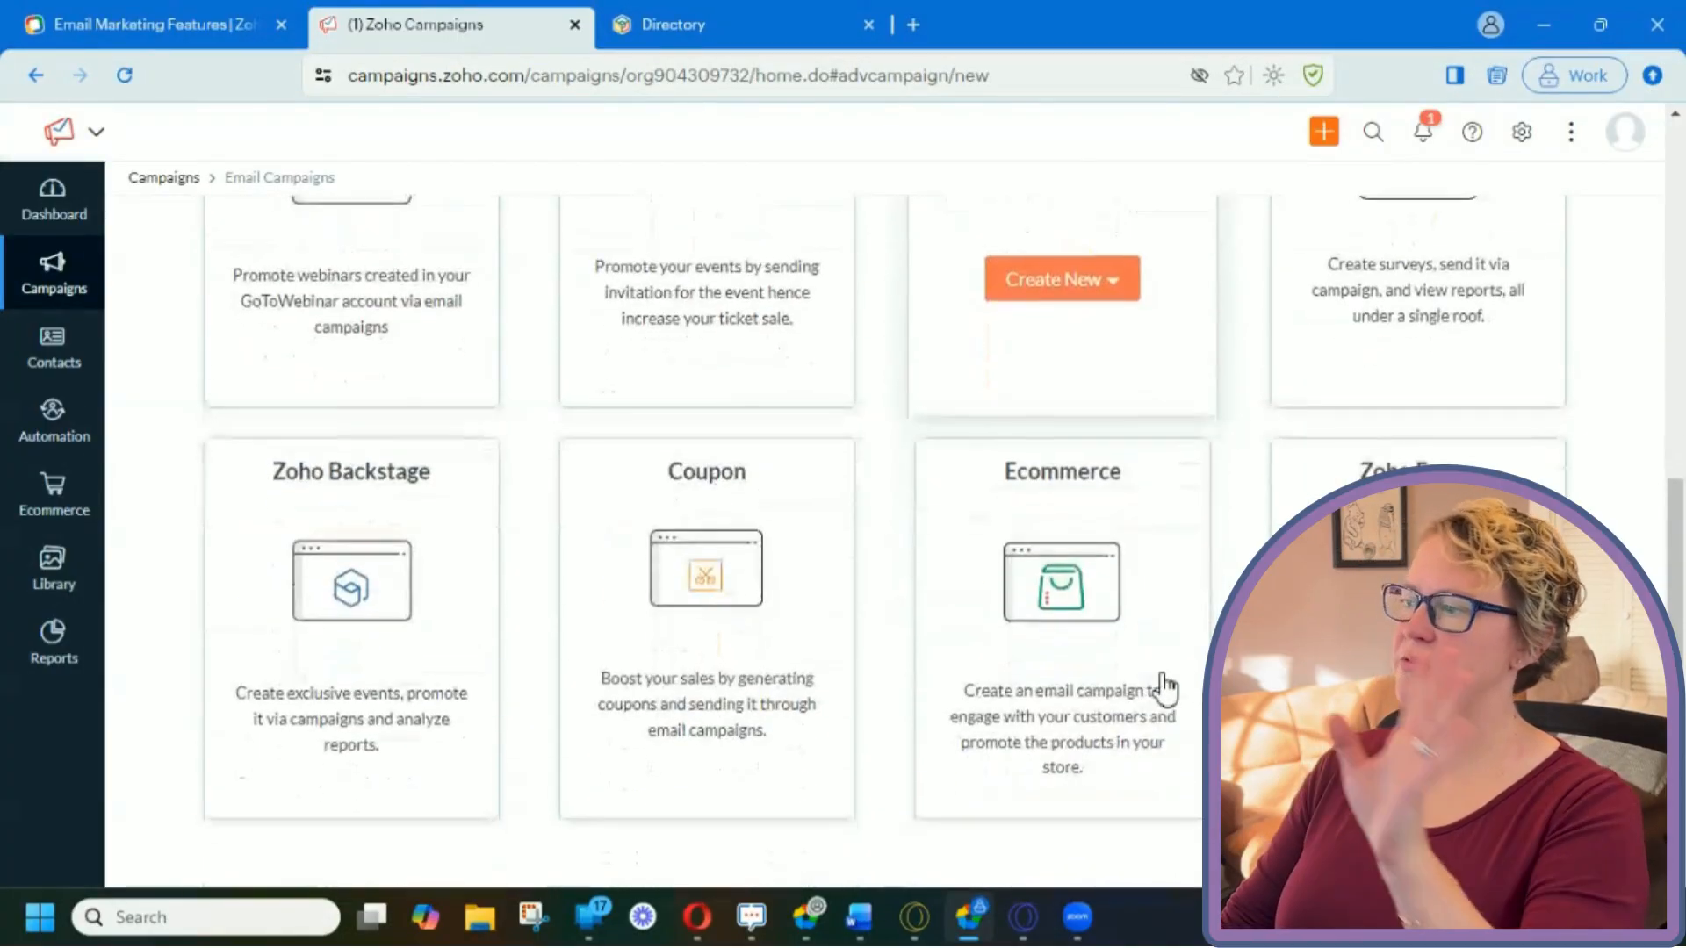
pyautogui.scroll(7, 1165, 690)
pyautogui.scroll(2, 1165, 689)
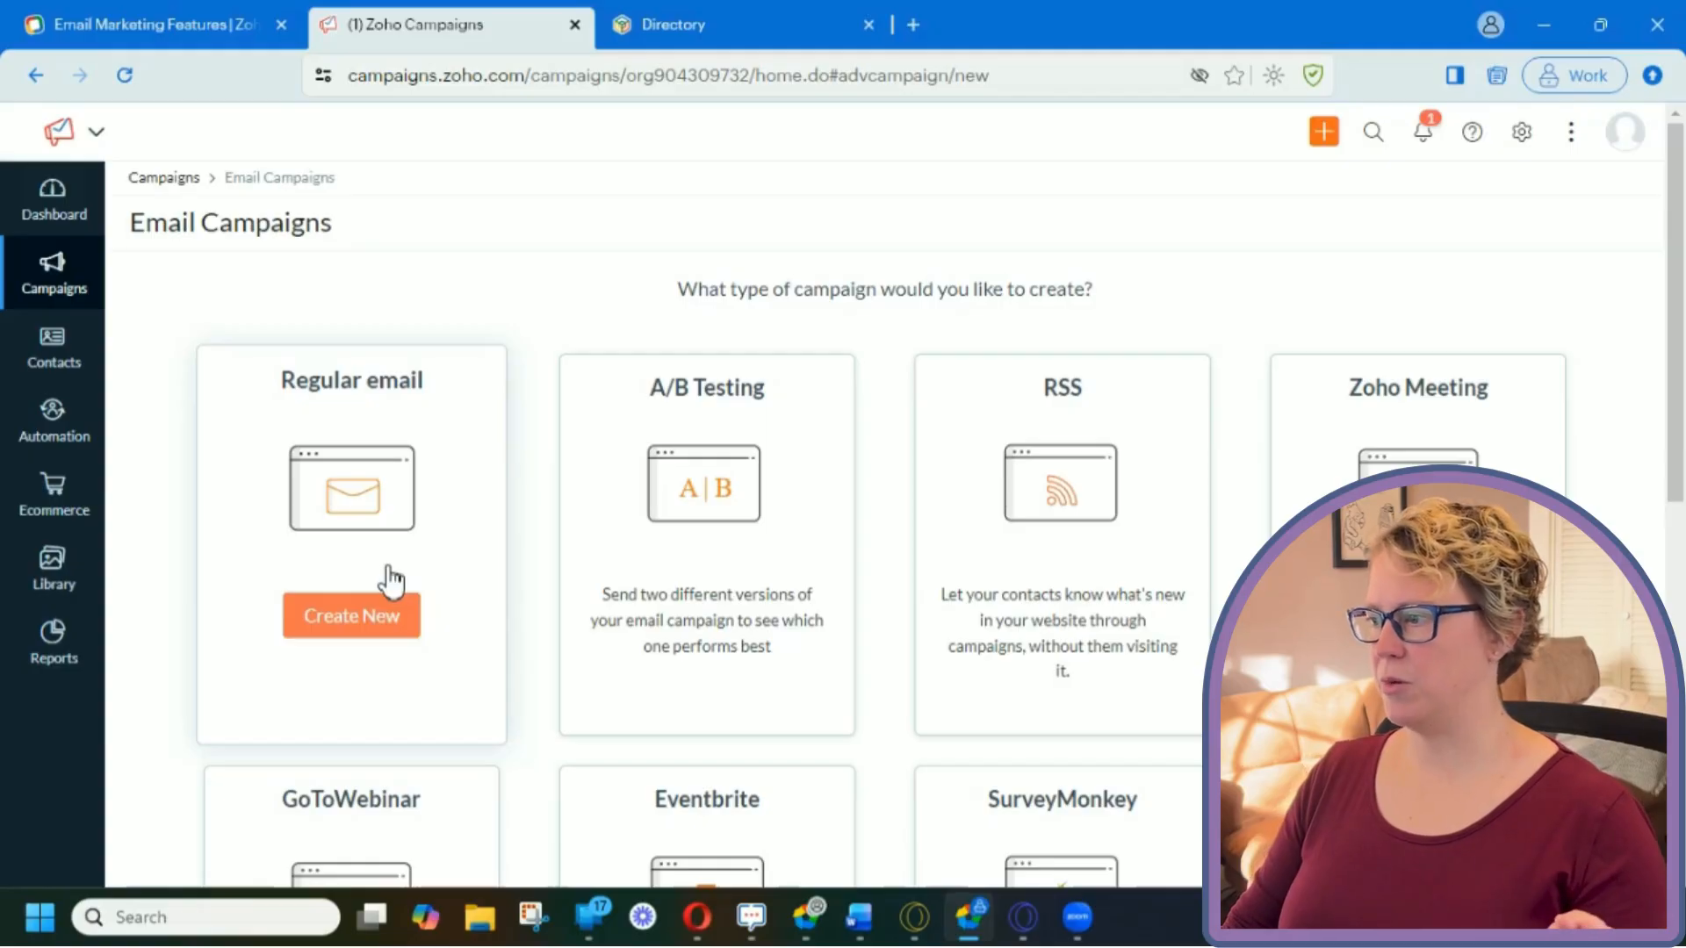
# - Create a Regular email campaign named "Holiday Campaign"
pyautogui.click(351, 625)
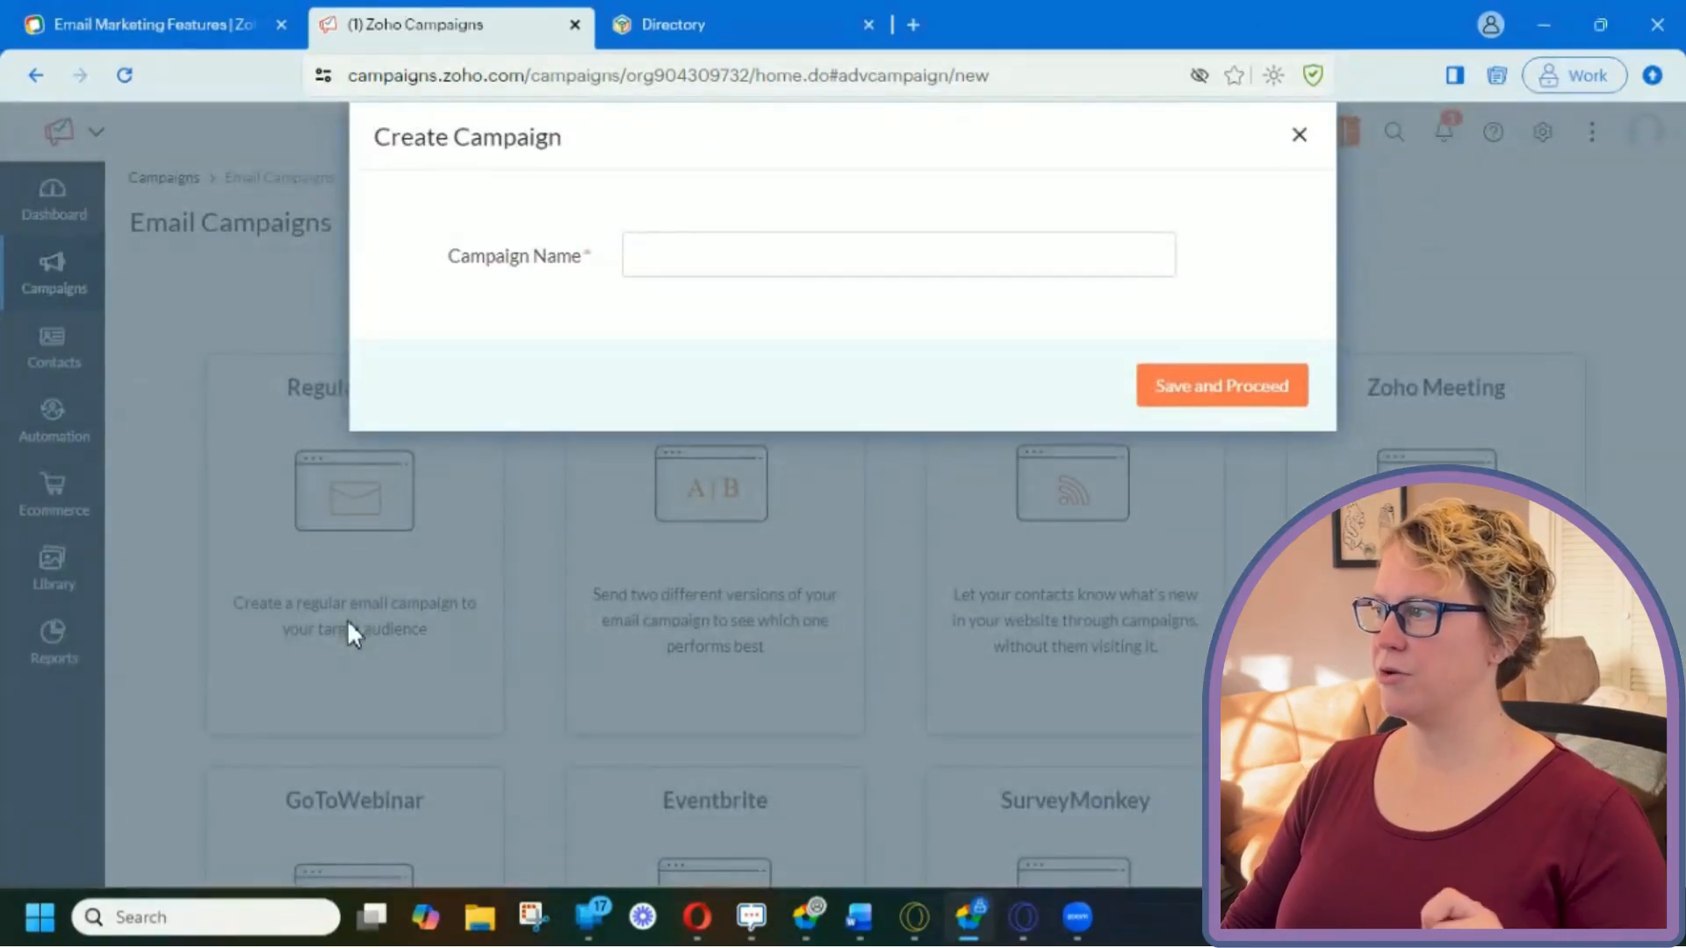
pyautogui.click(786, 256)
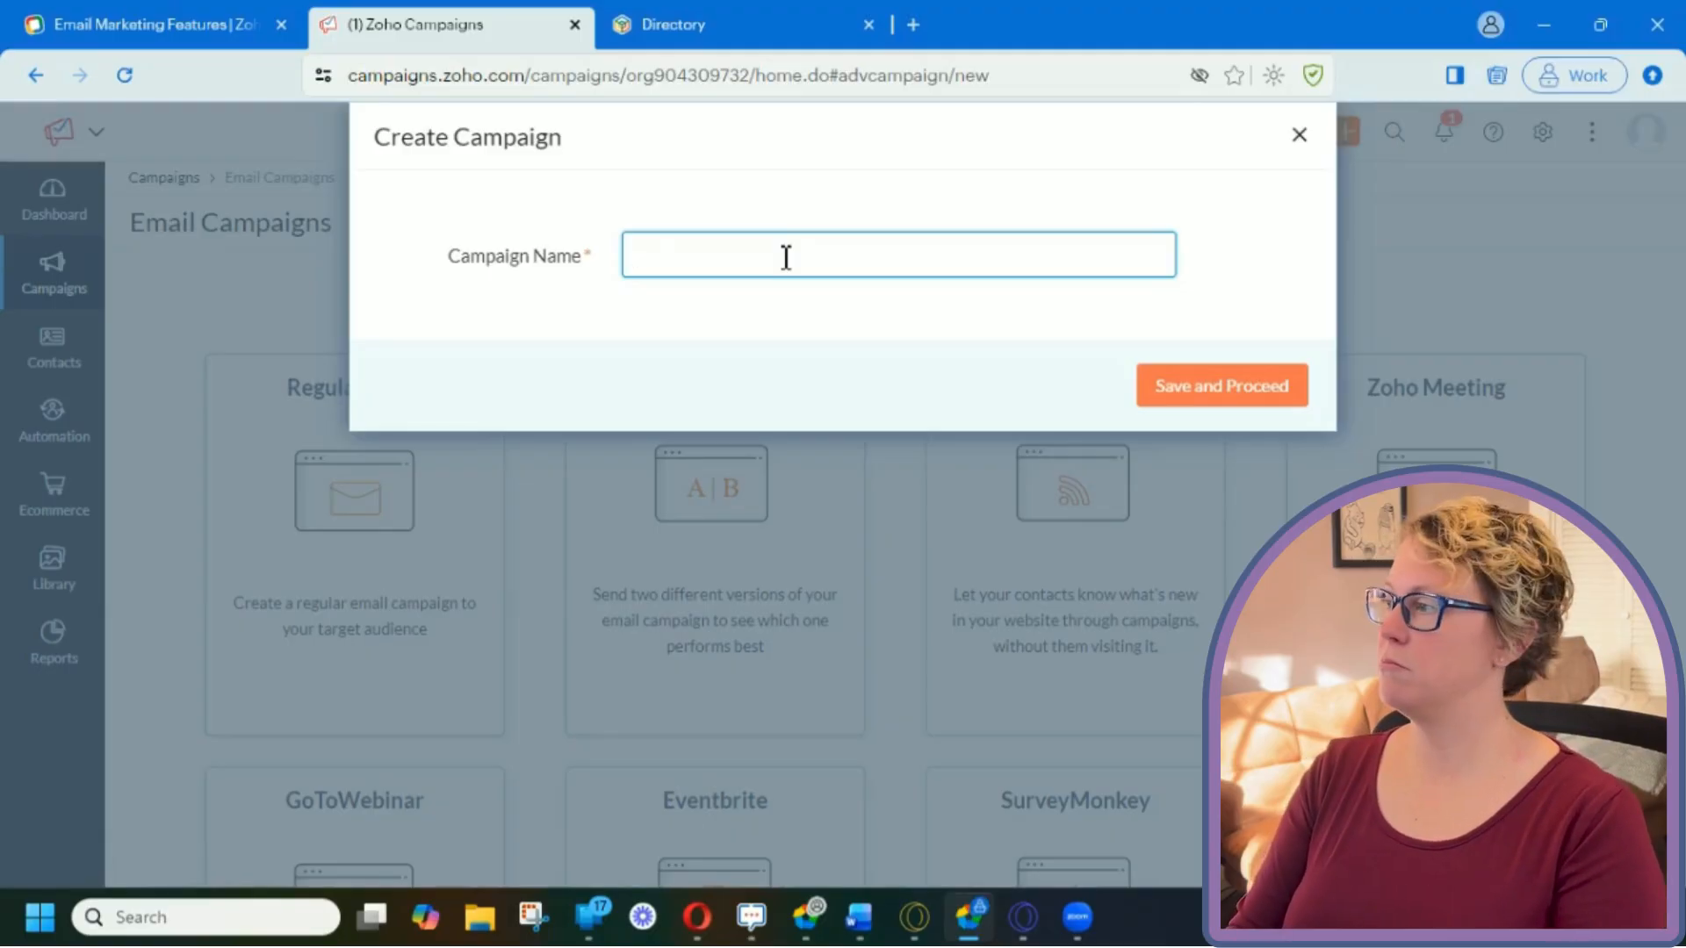
pyautogui.write('Holiday Campaign')
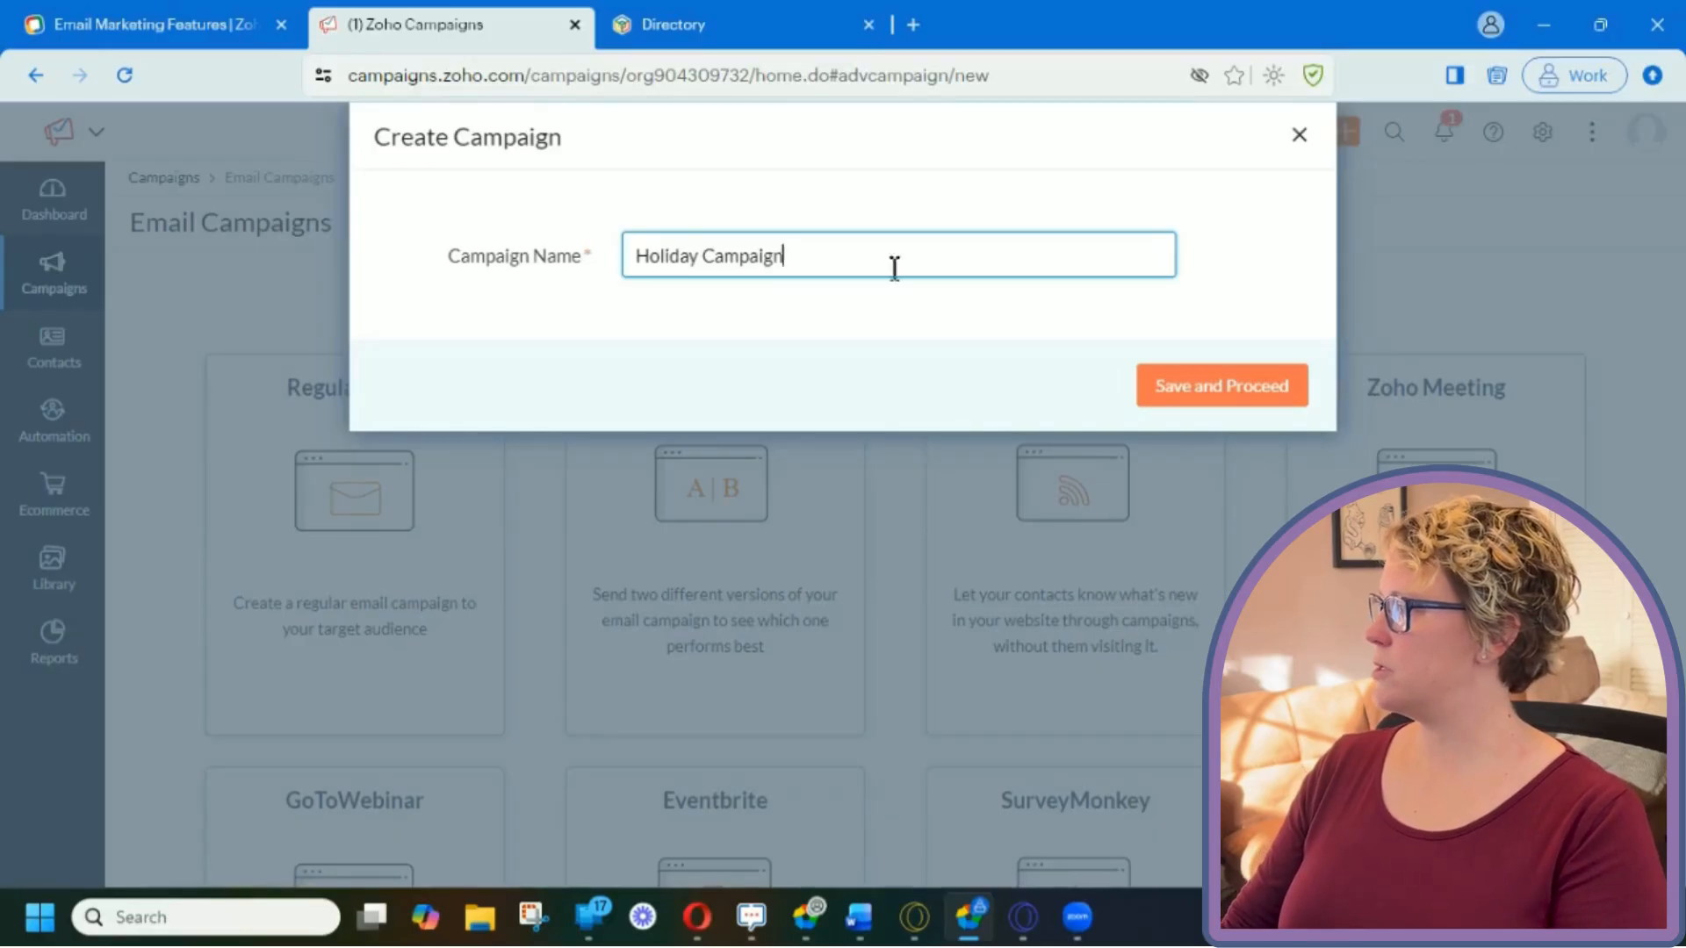
pyautogui.click(1194, 383)
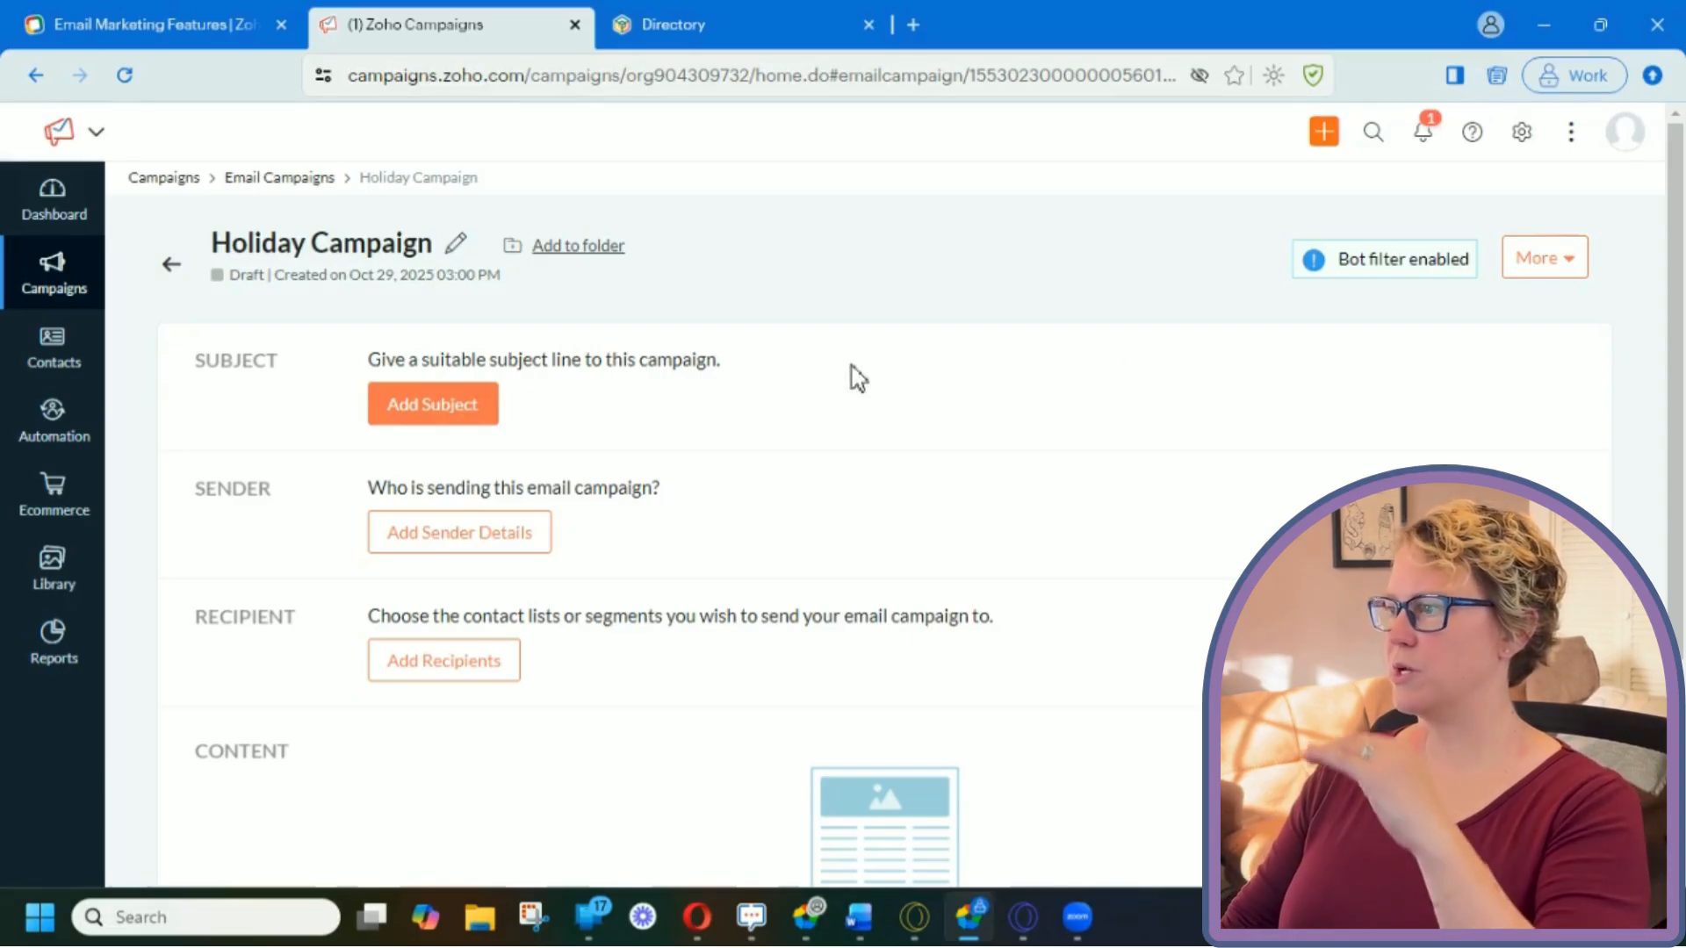
# - Enter "Happy Holidays from Woggle!" as the campaign's subject line
pyautogui.click(466, 418)
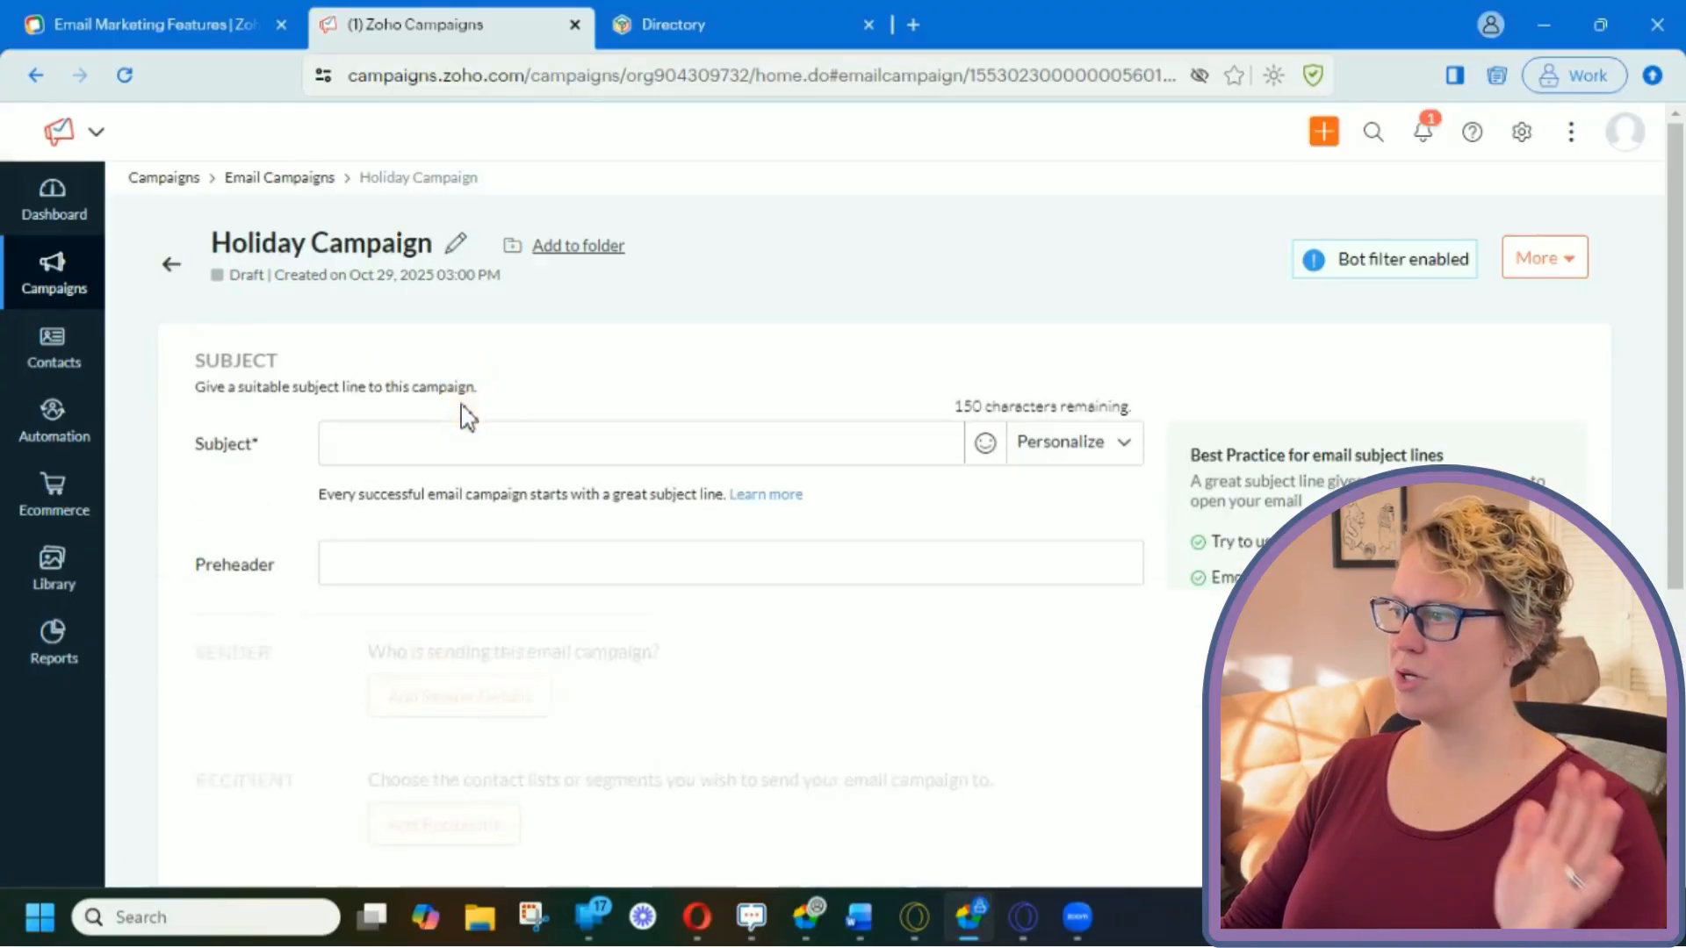
pyautogui.write('Happye')
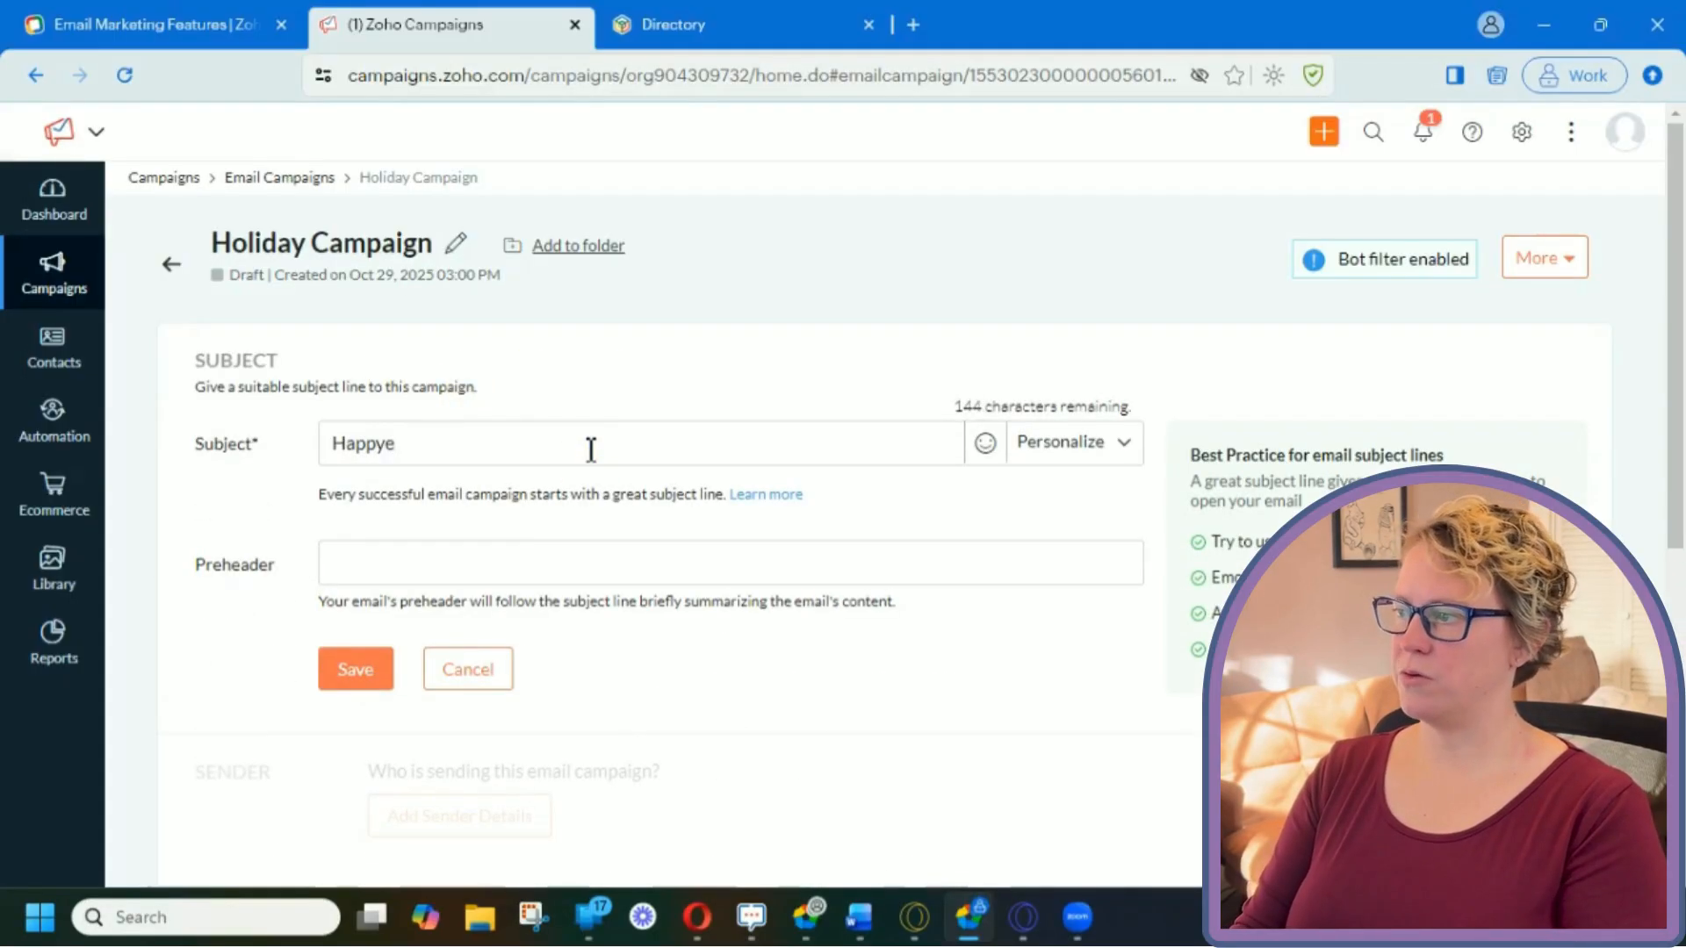
pyautogui.press('BackSpace')
pyautogui.write('H')
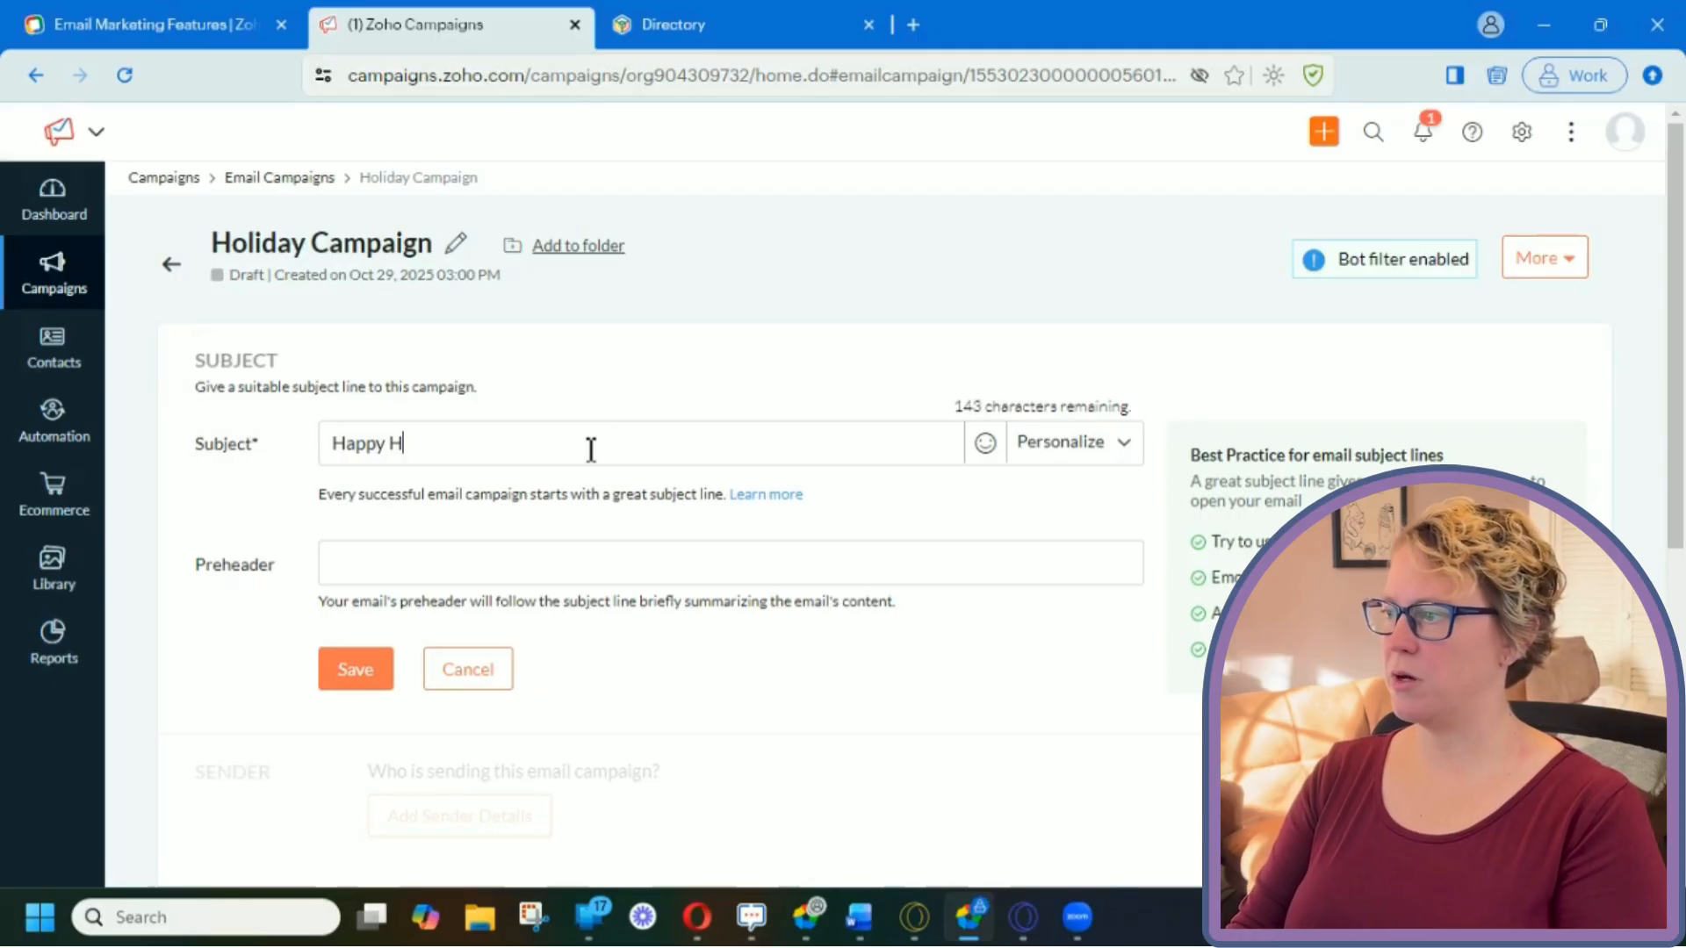
pyautogui.write('olidays from Woggle!')
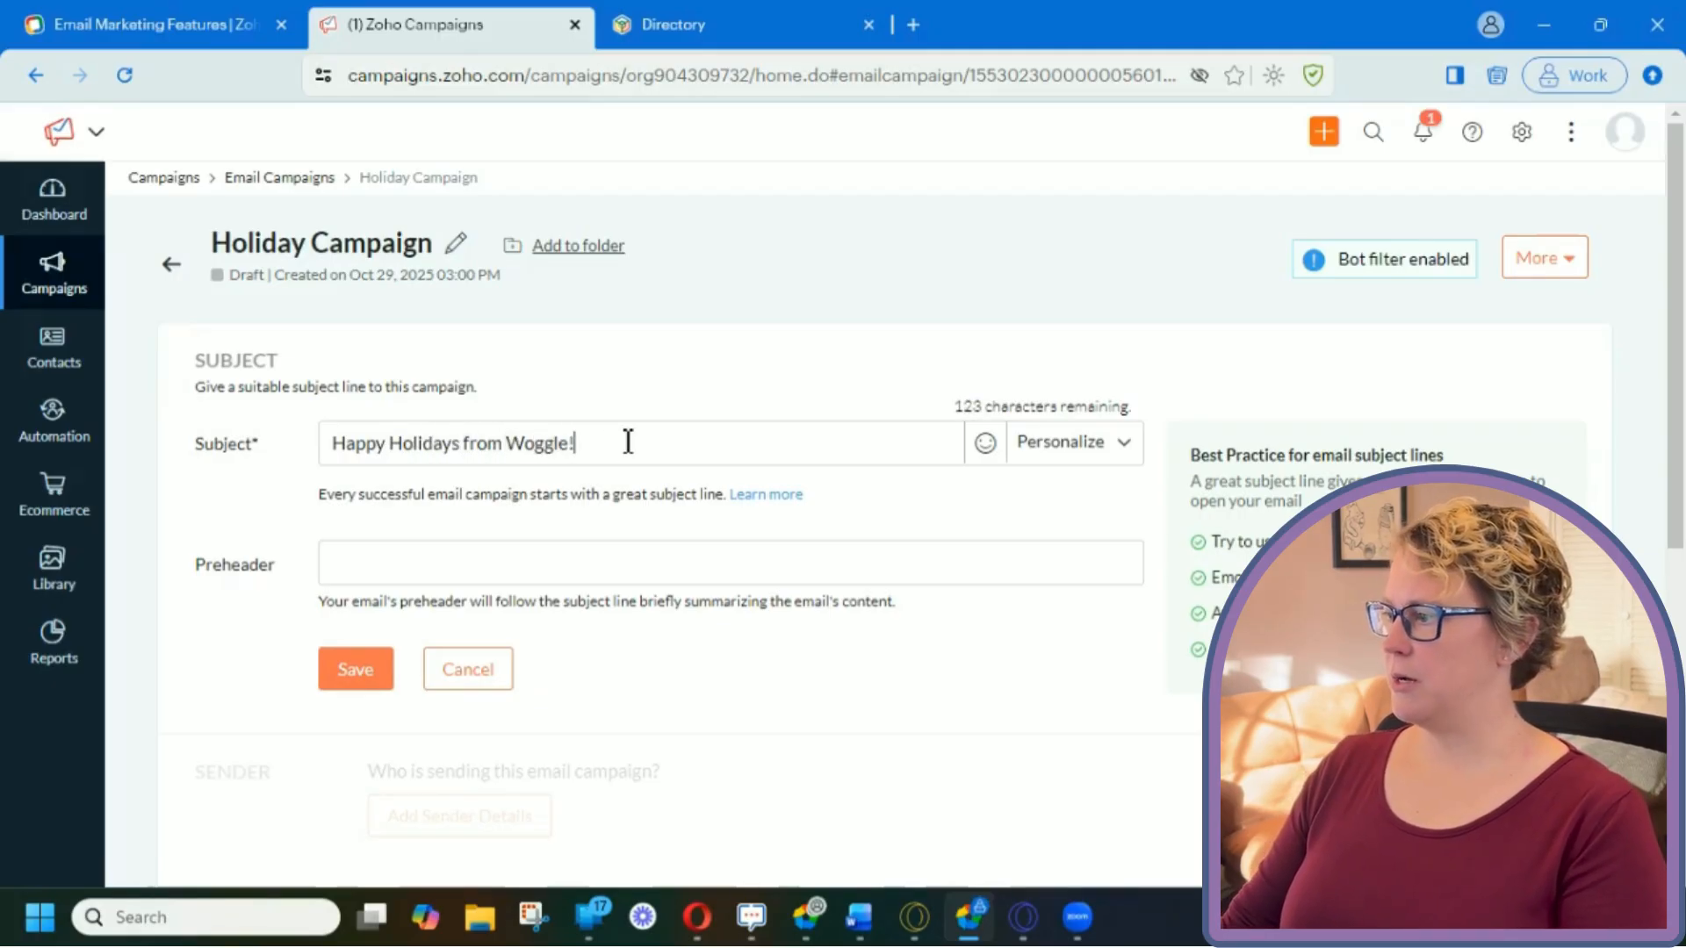
# - Check the emoji and merge-tag choices for the subject line, and save the subject without adding any
pyautogui.click(986, 442)
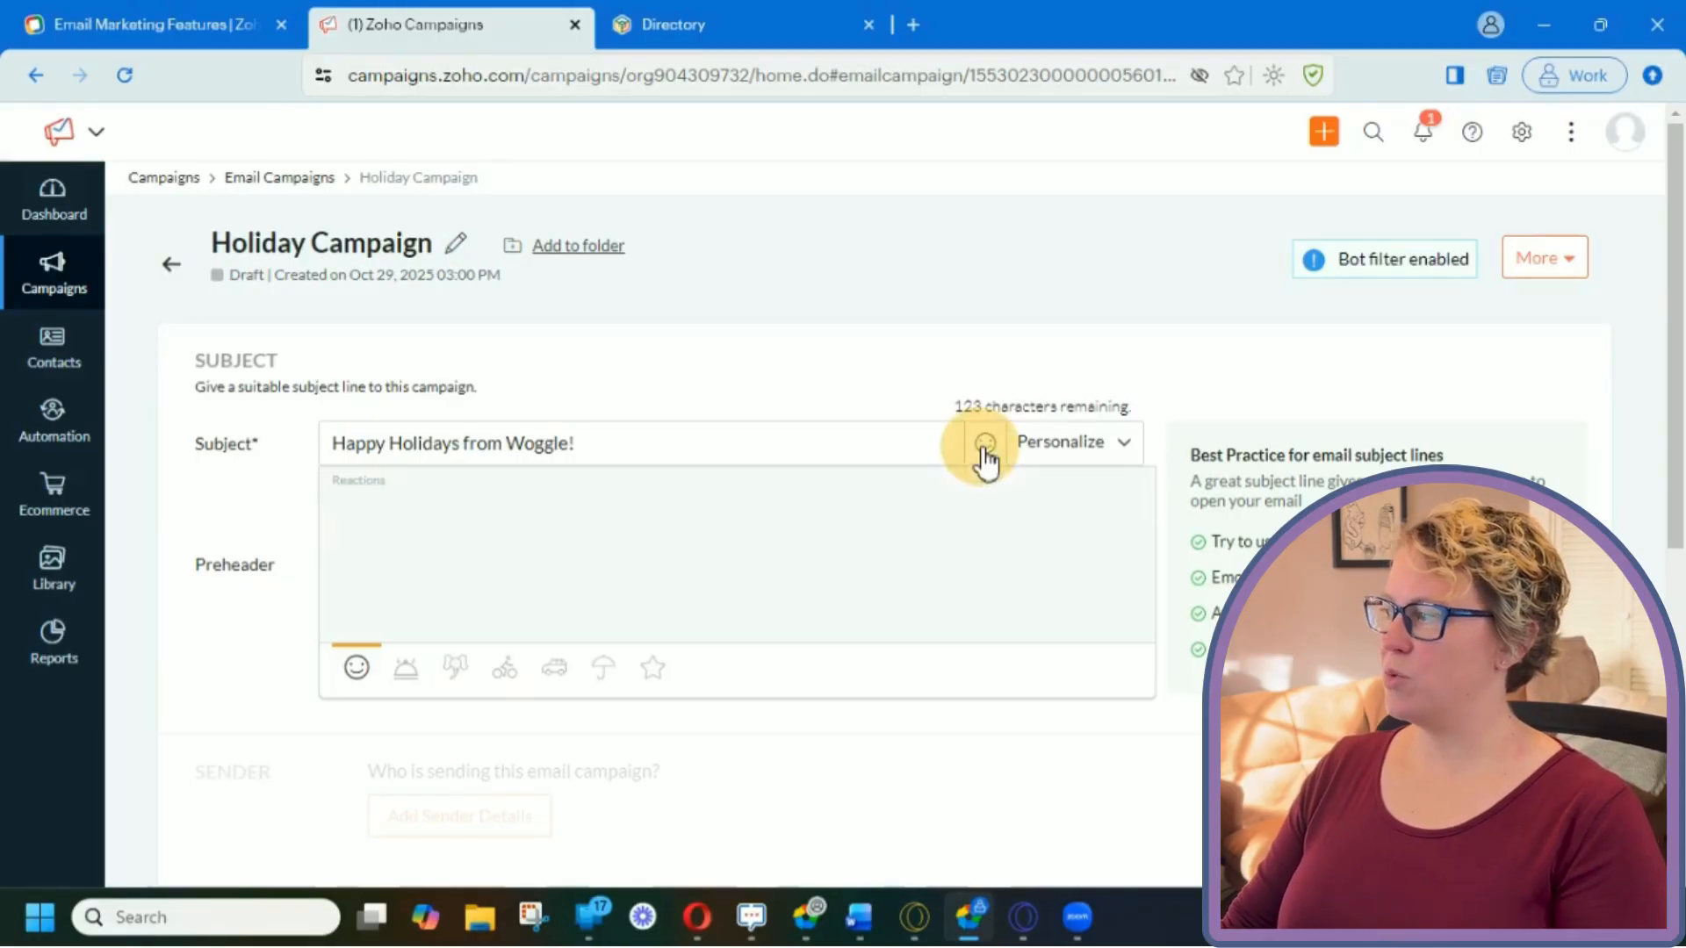
pyautogui.click(780, 404)
pyautogui.click(1127, 445)
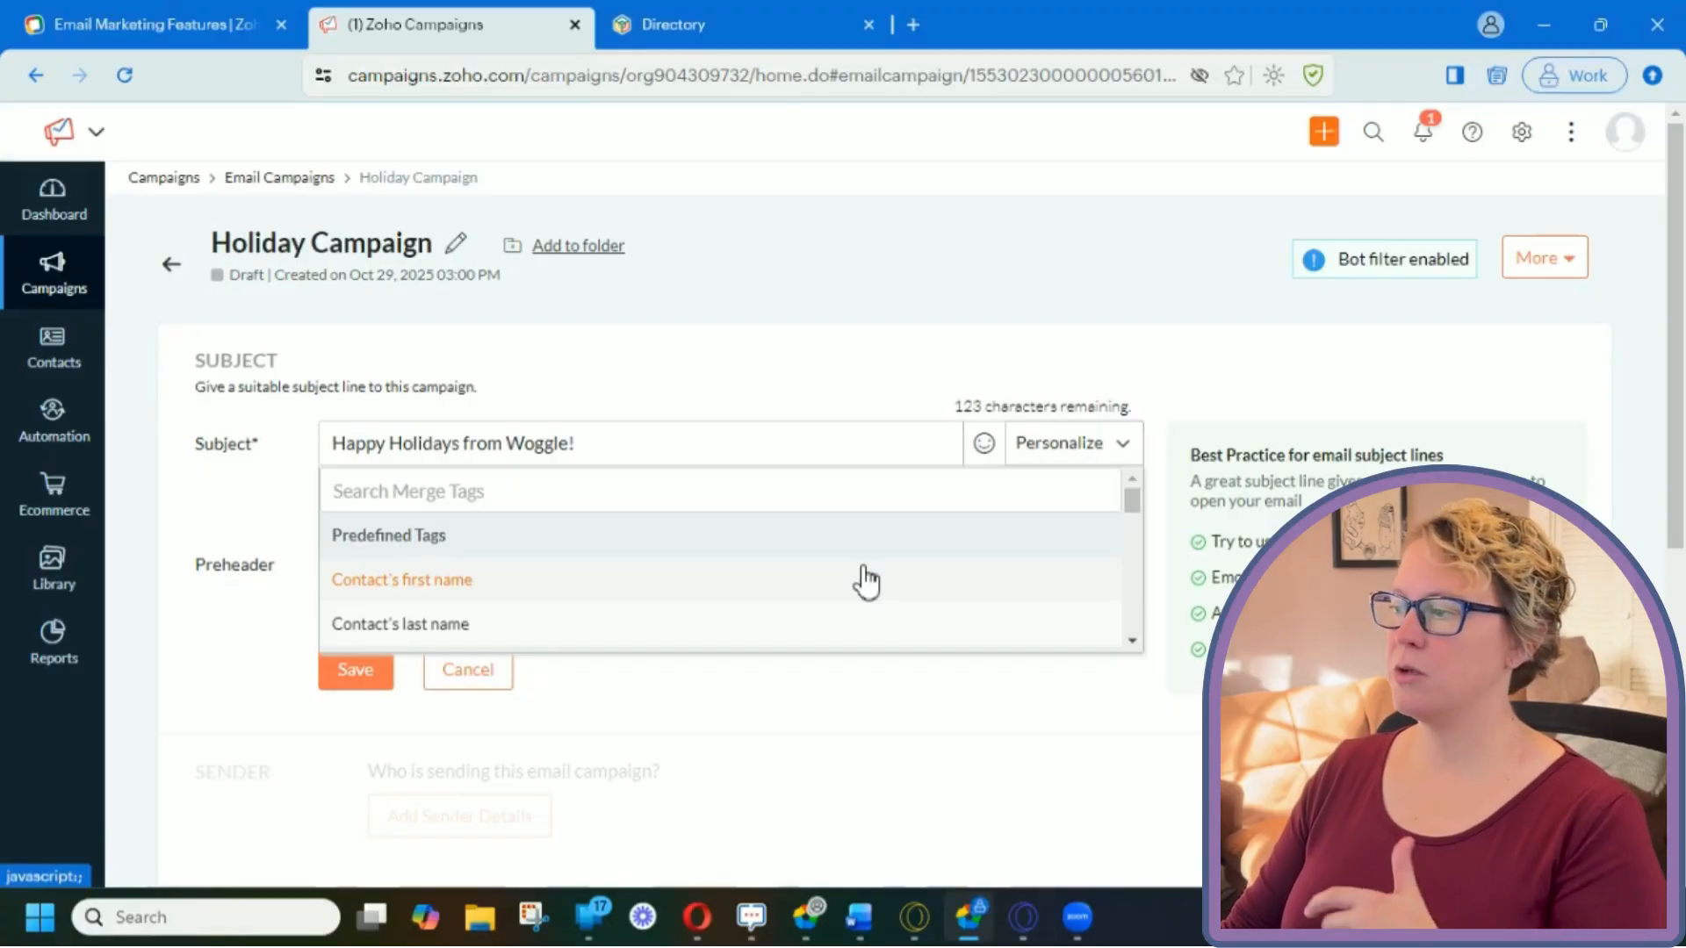
pyautogui.click(864, 387)
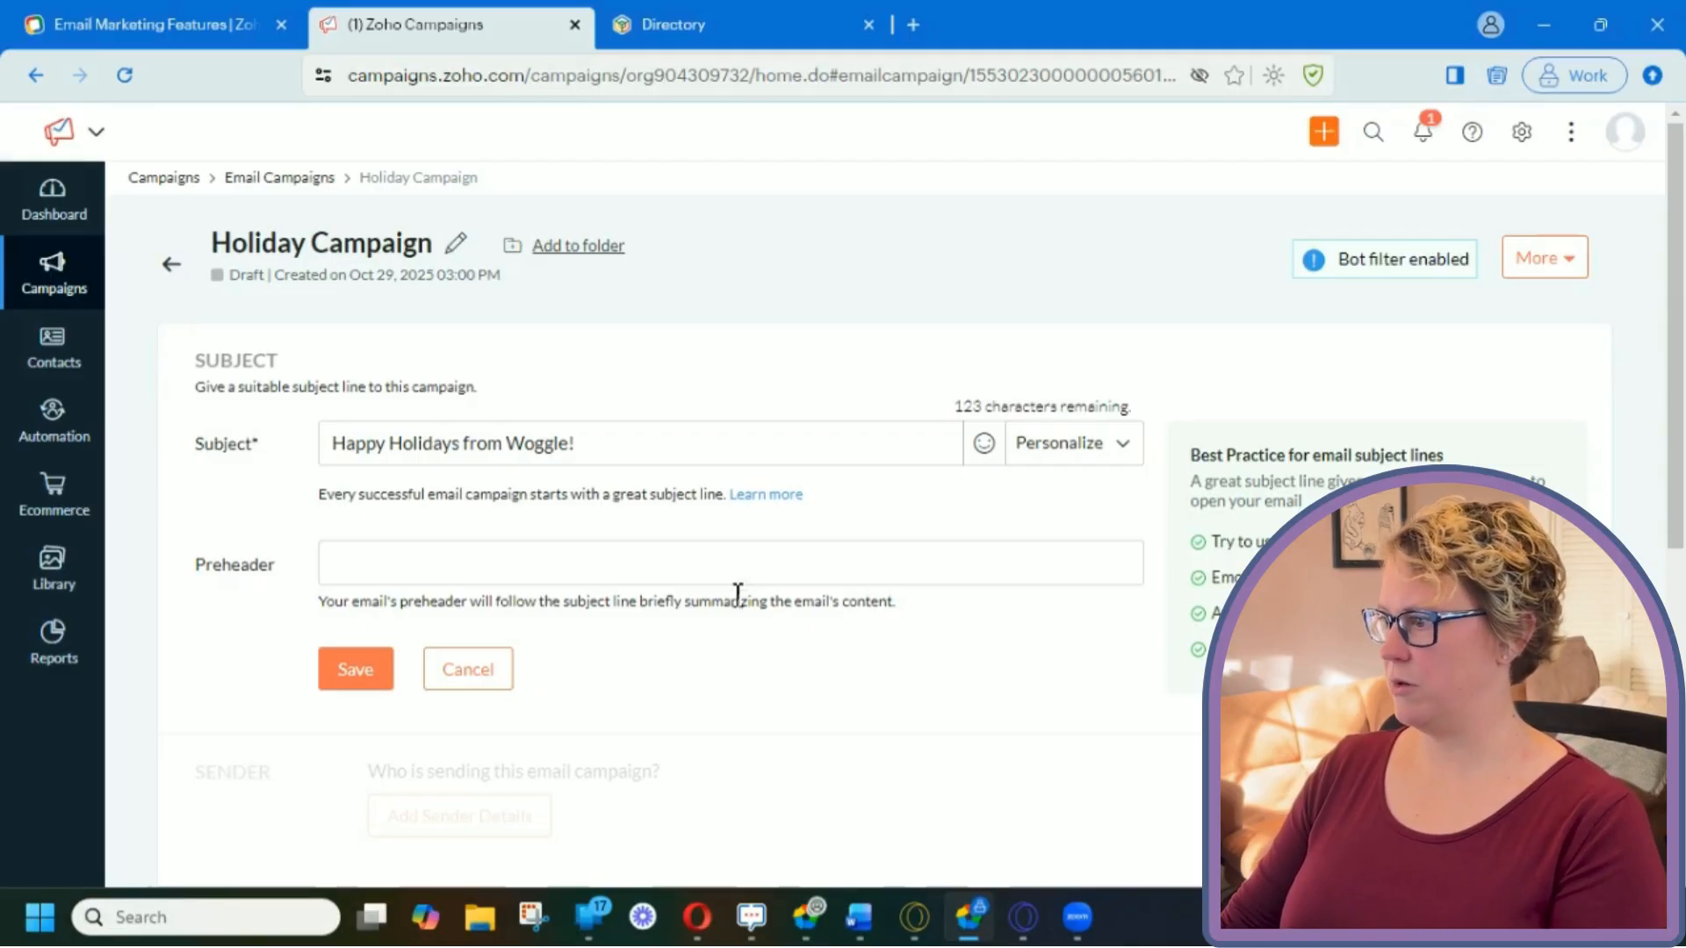
pyautogui.click(360, 681)
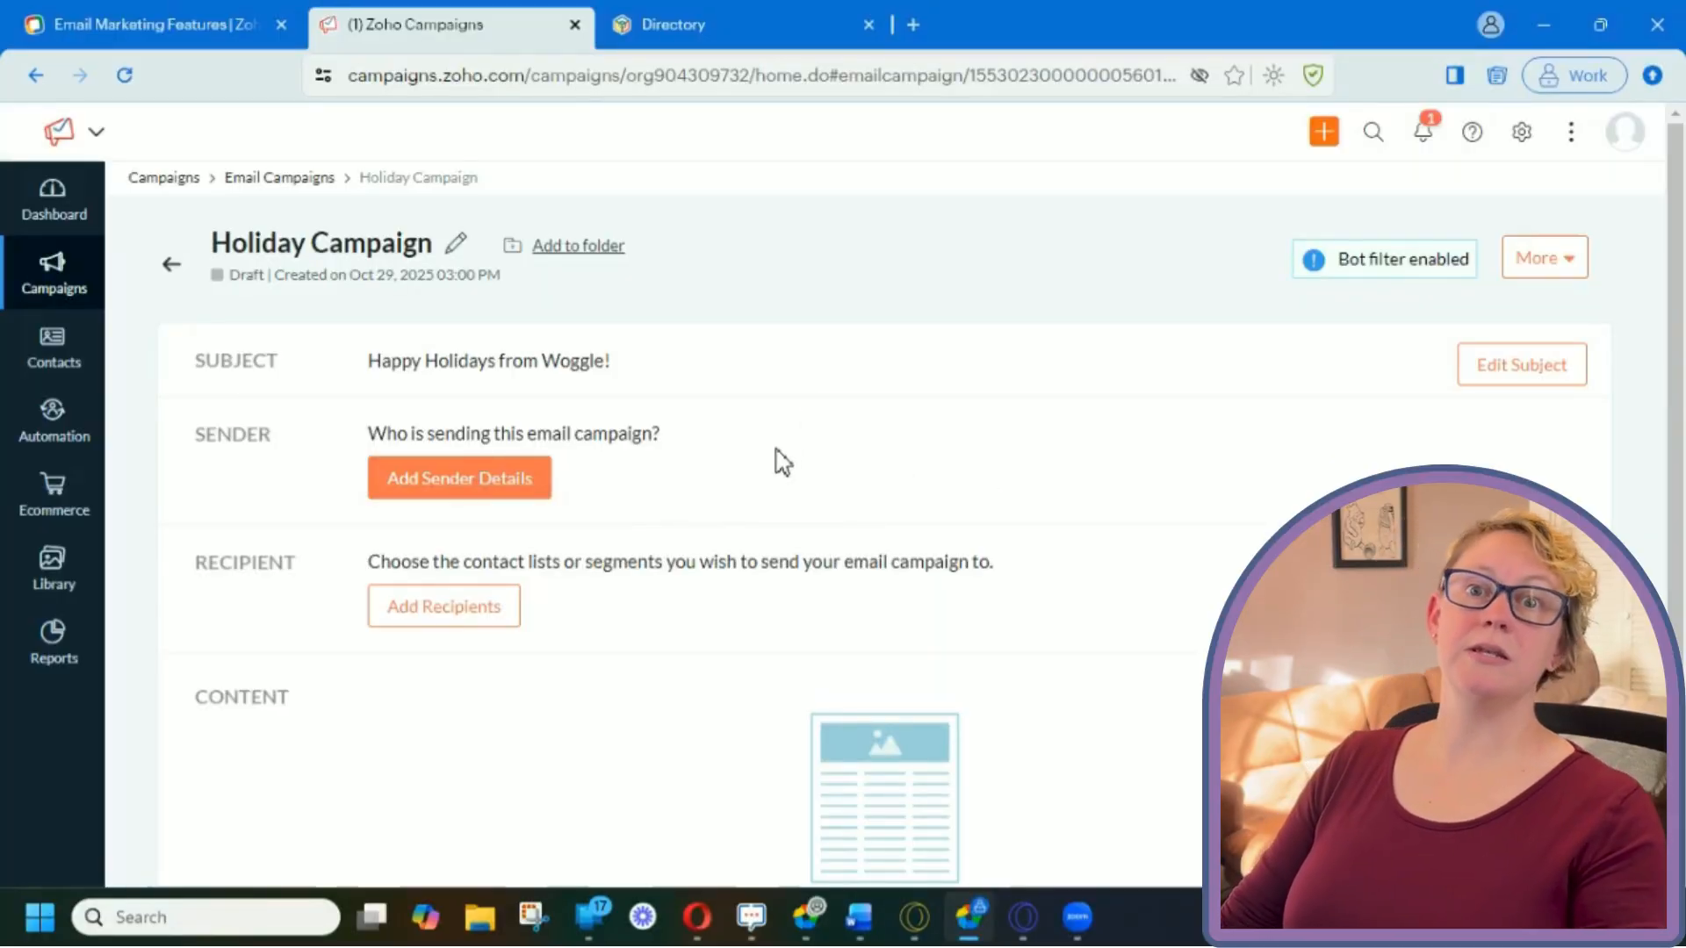
# - Add sender details to the campaign and enter the sender's name
pyautogui.click(448, 482)
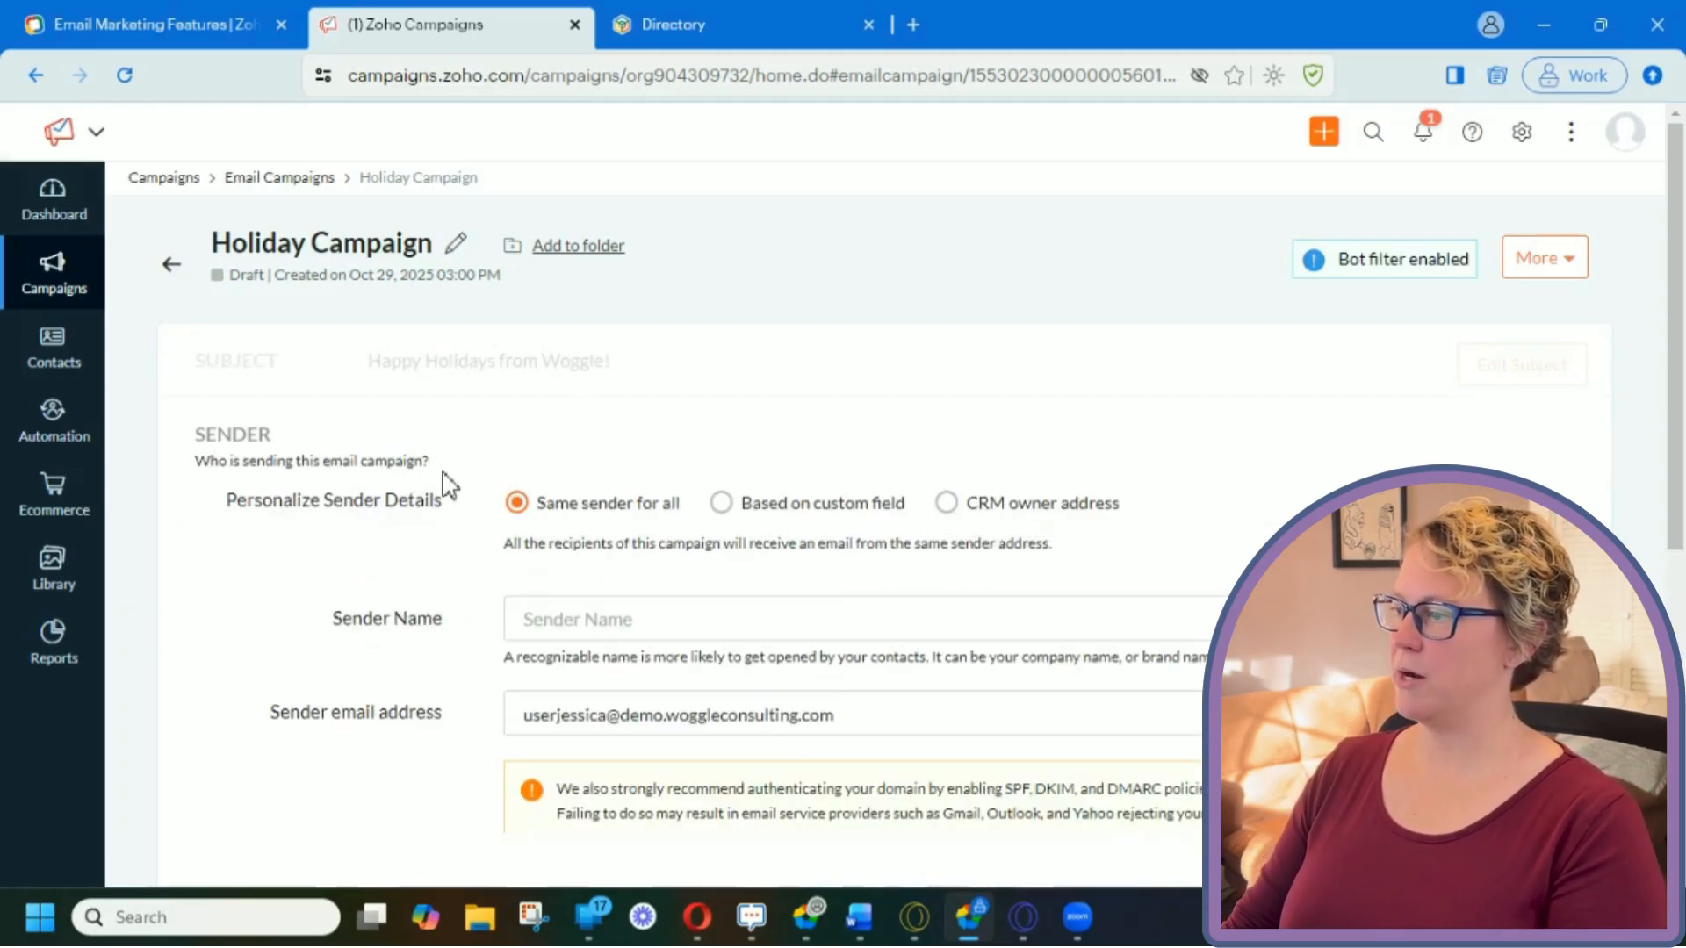
pyautogui.scroll(-1, 442, 482)
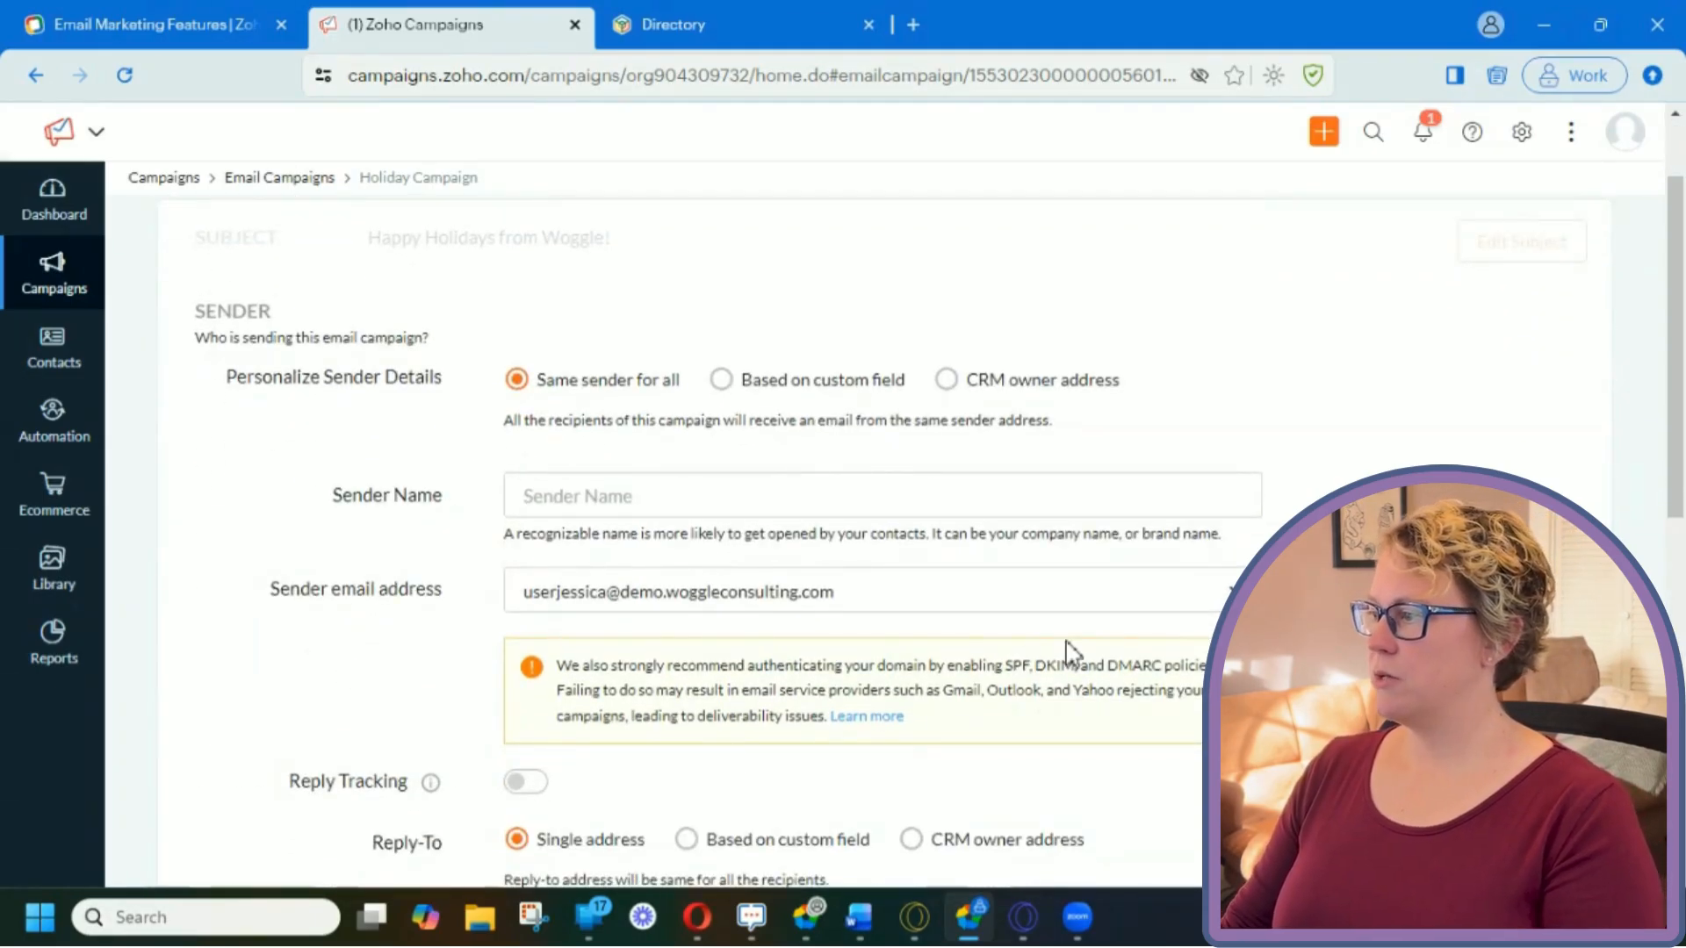
pyautogui.click(691, 504)
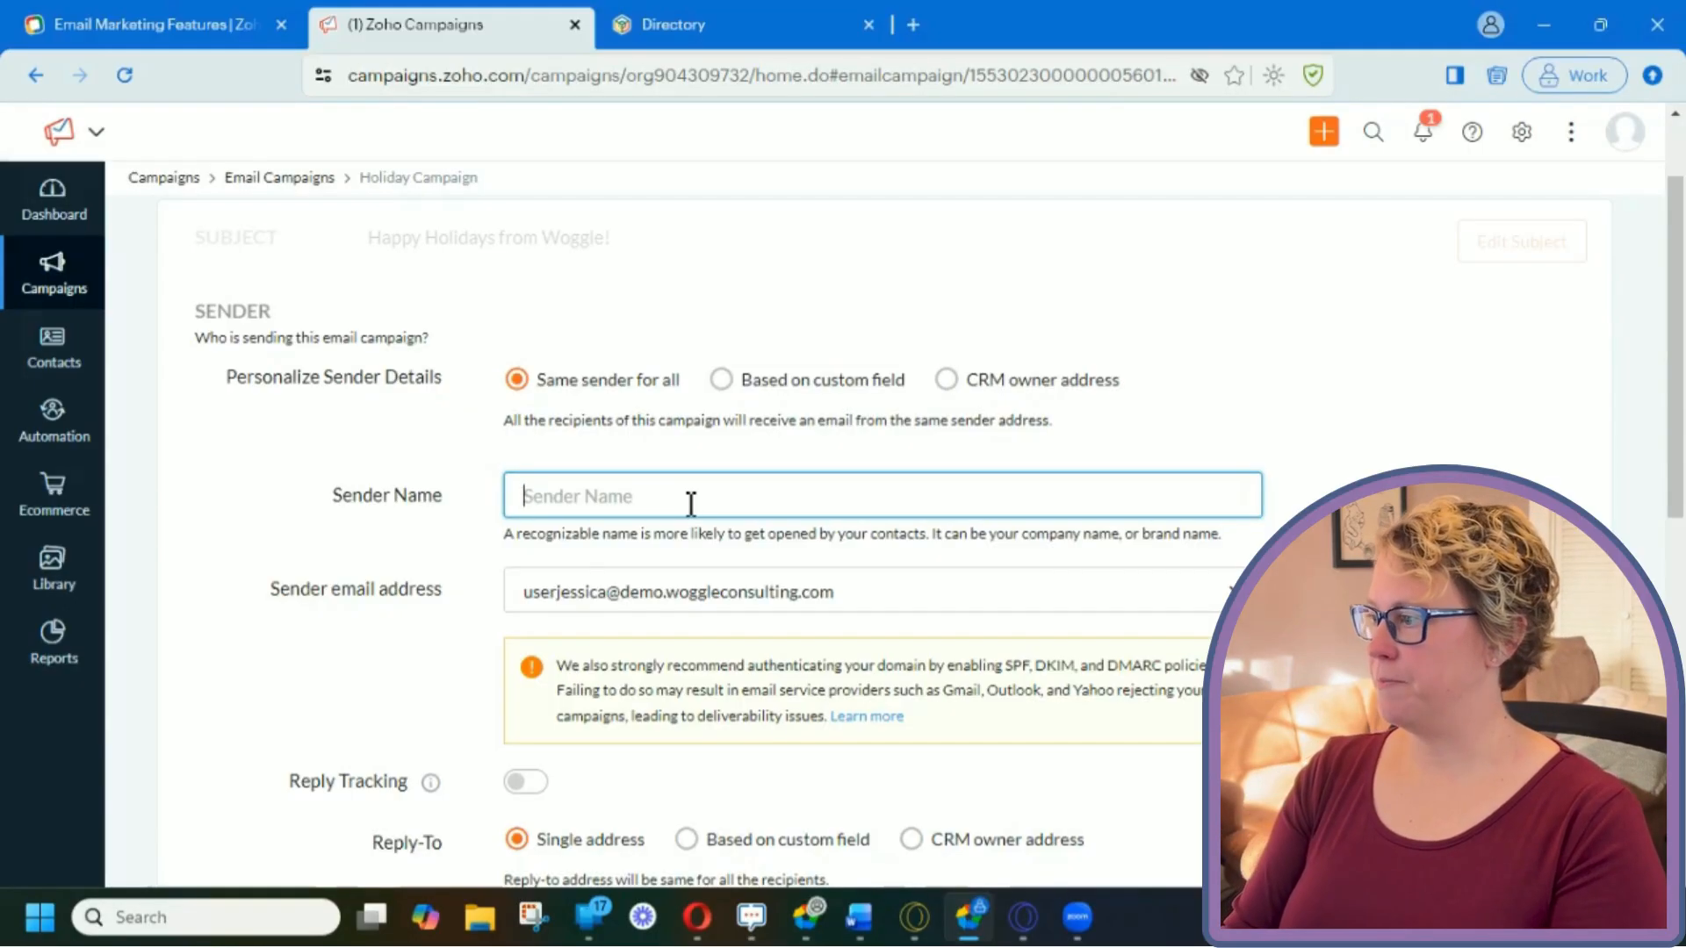
pyautogui.write('Zona')
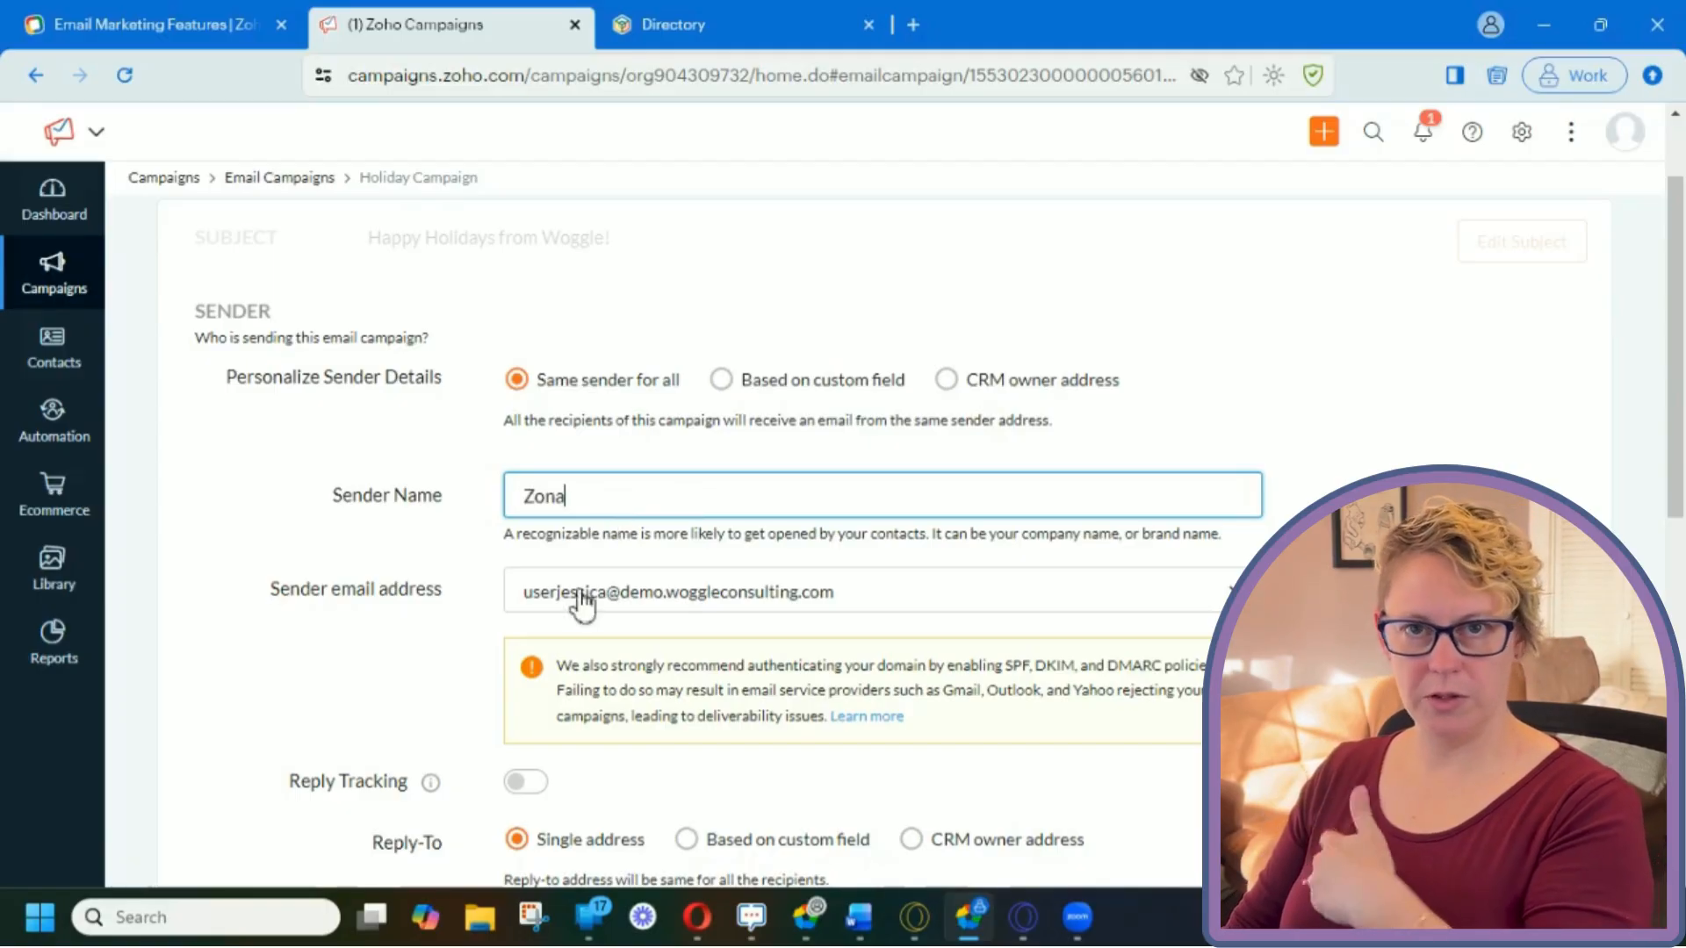
# - Try Reply-To based on the Contact Email custom field and on the CRM owner address, and return it to Single address
pyautogui.scroll(-1, 367, 551)
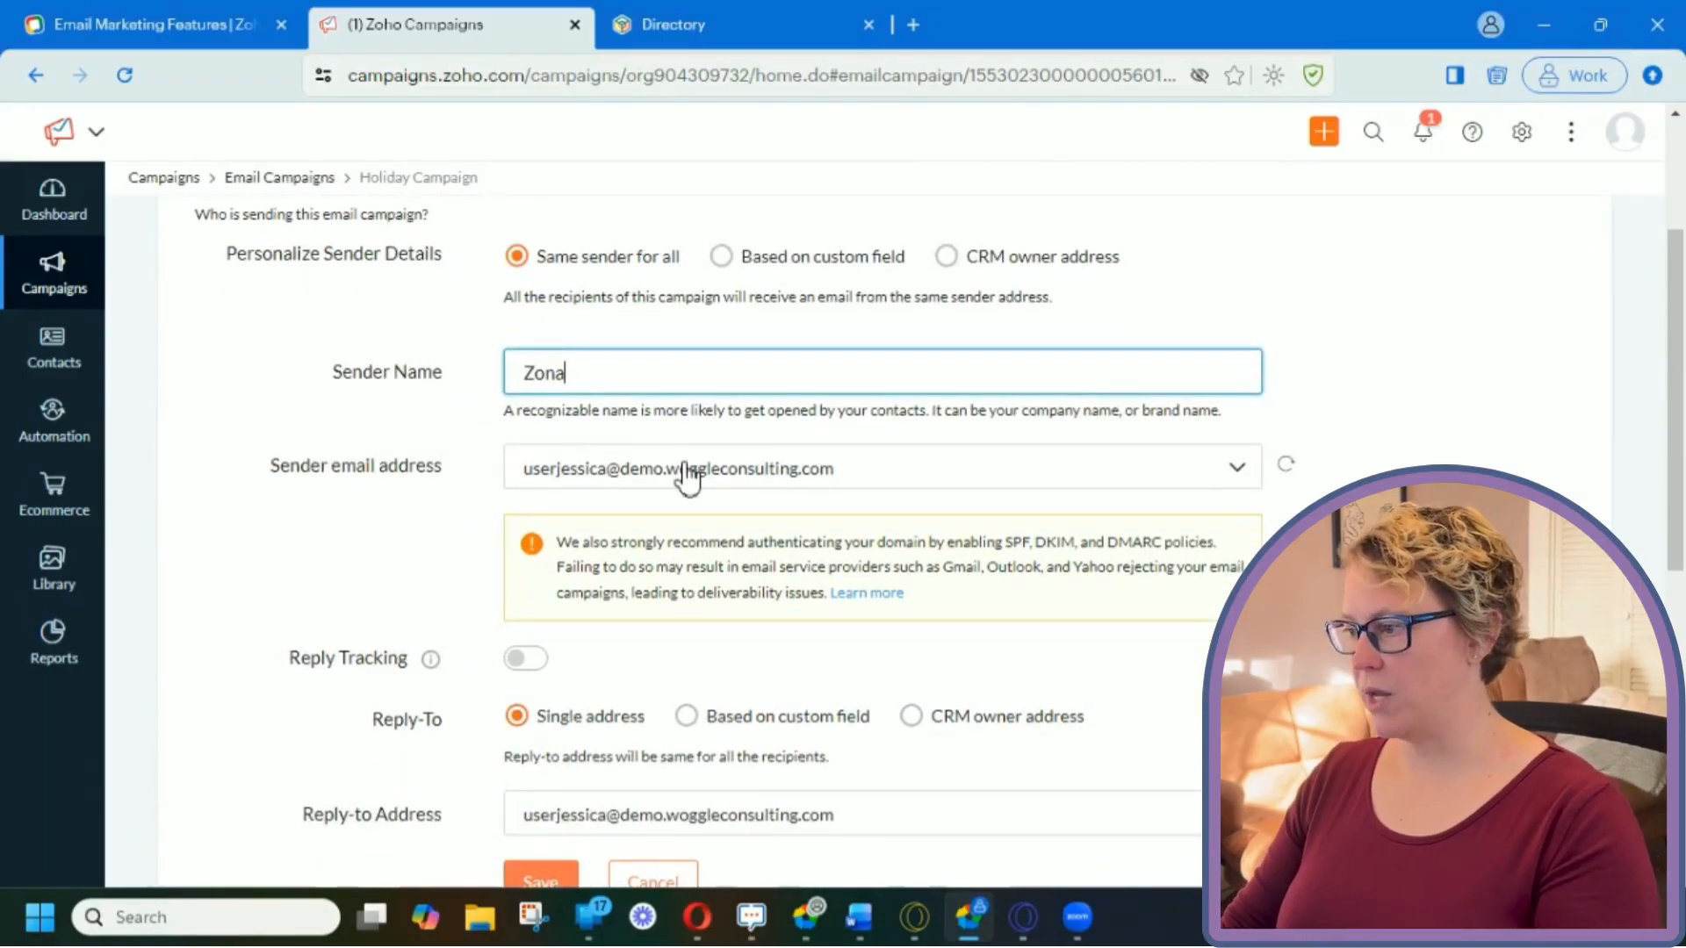
pyautogui.scroll(-3, 688, 478)
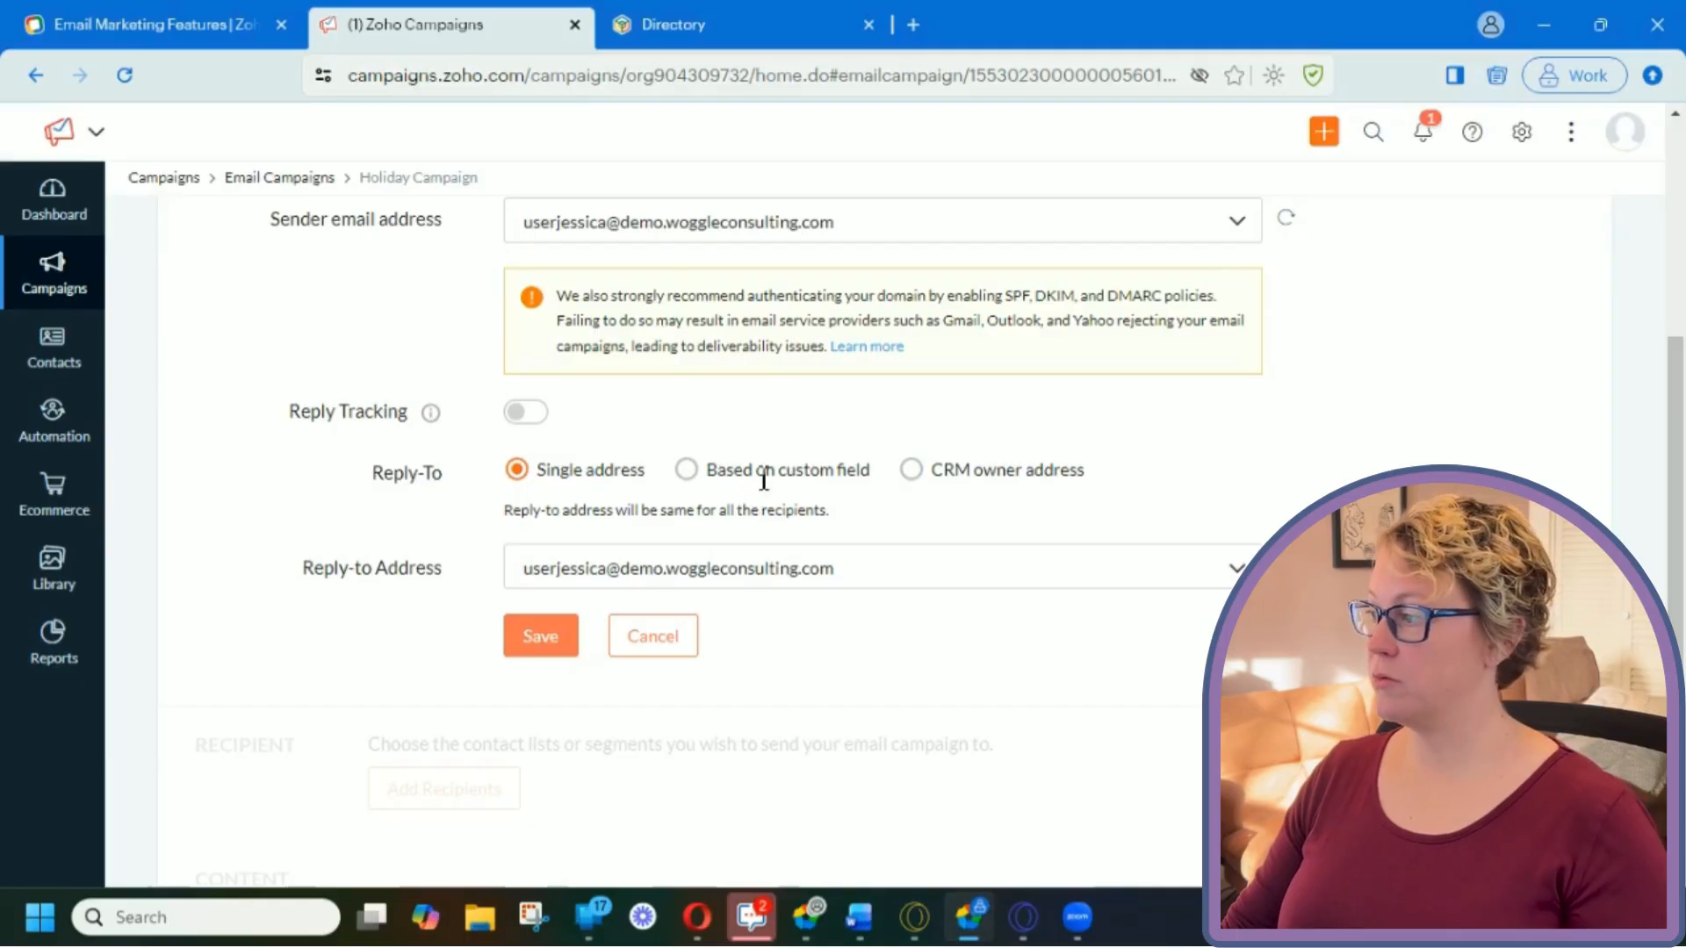
pyautogui.click(686, 472)
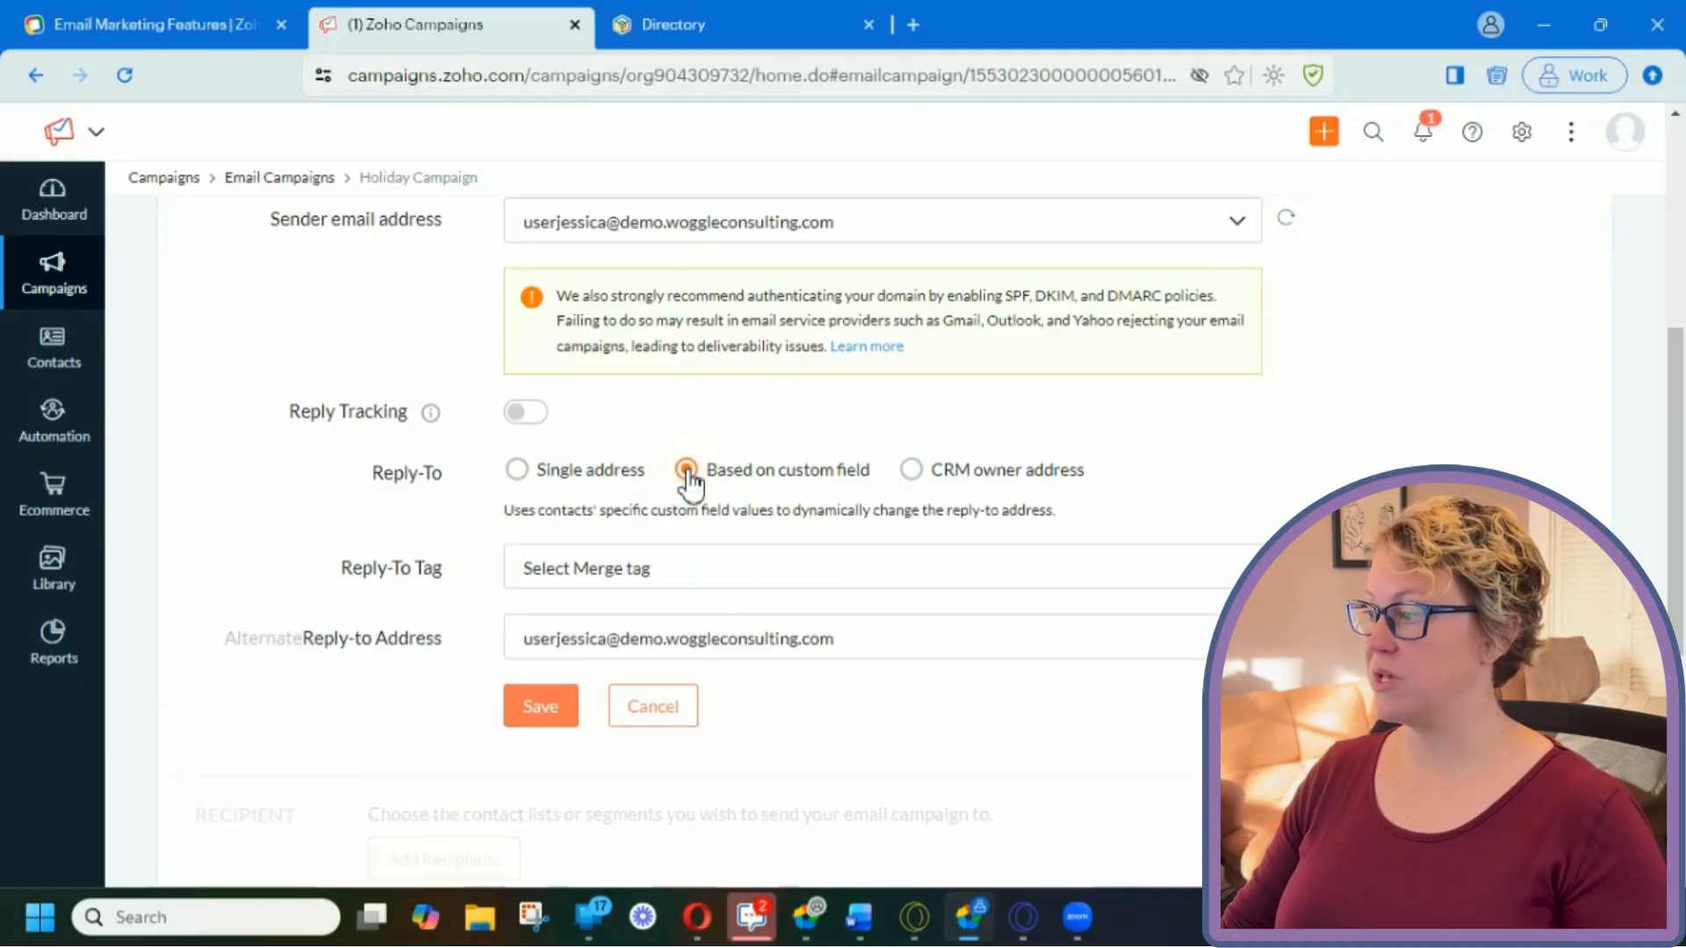
pyautogui.click(694, 581)
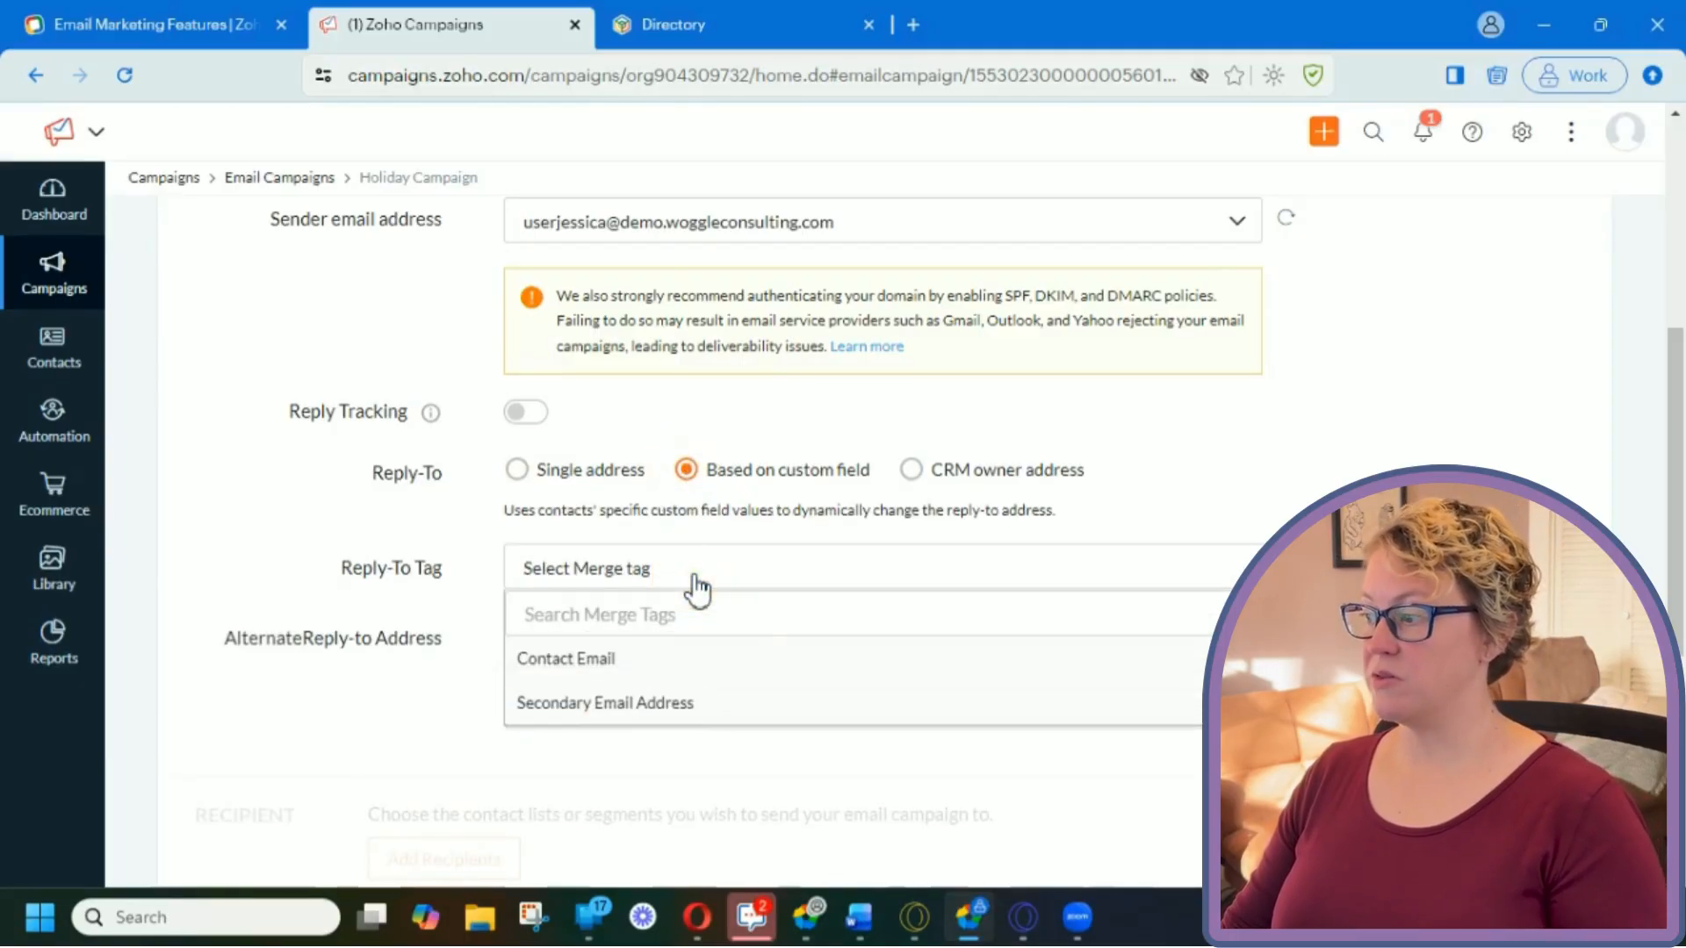
pyautogui.click(665, 674)
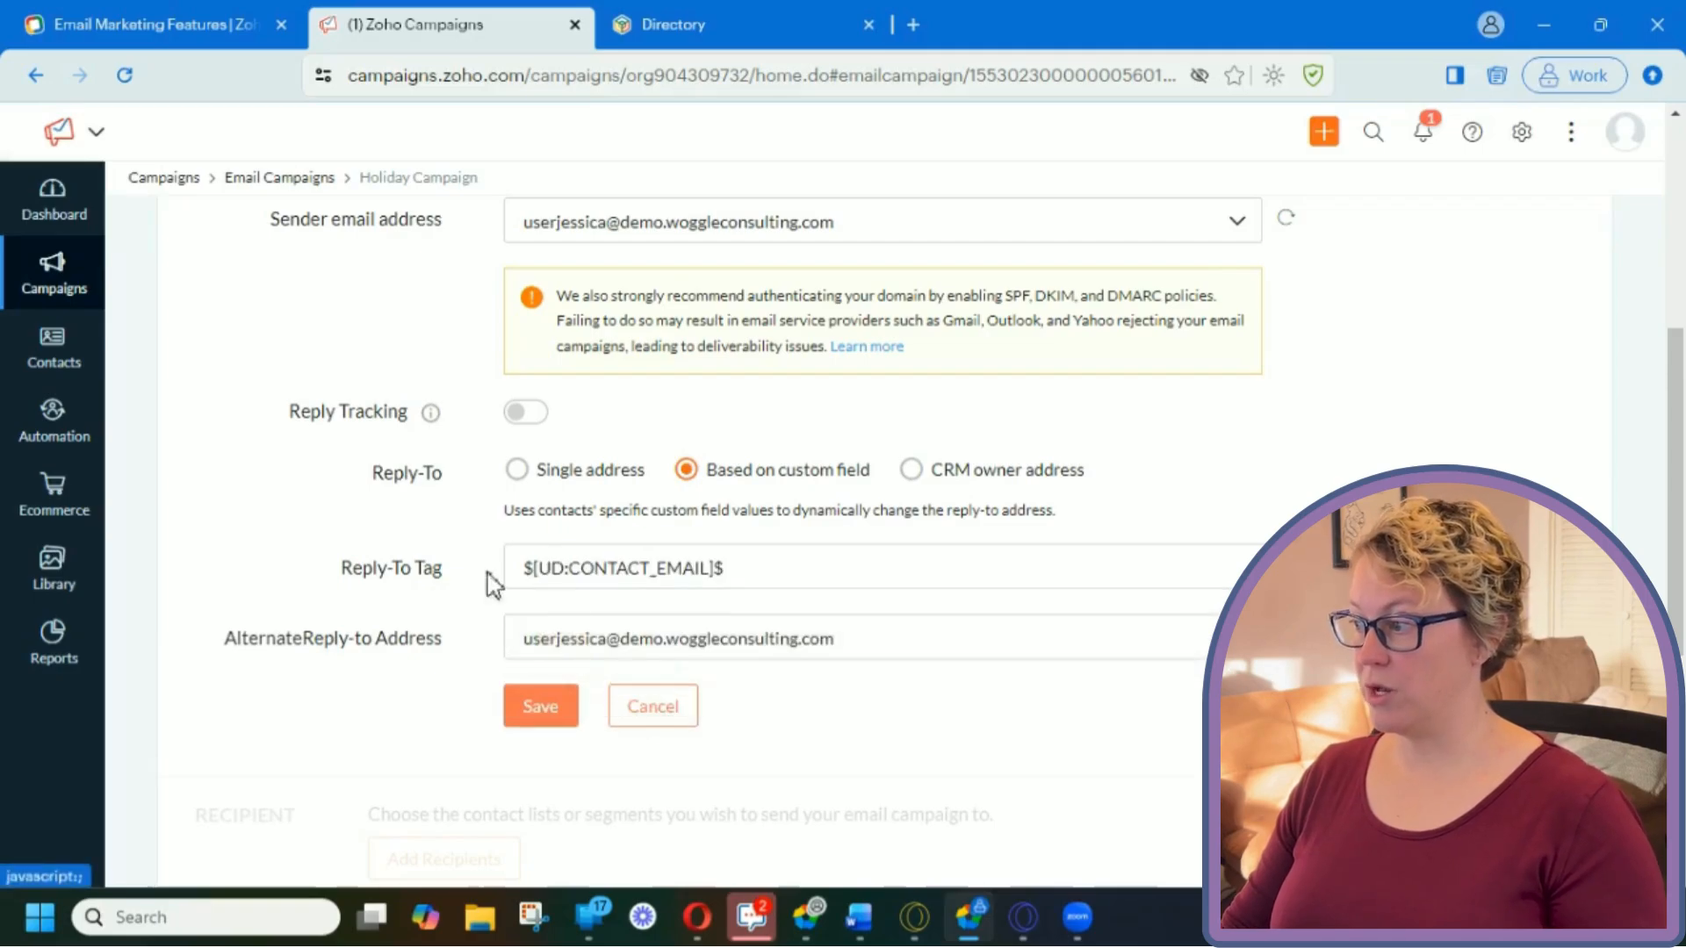
pyautogui.click(820, 641)
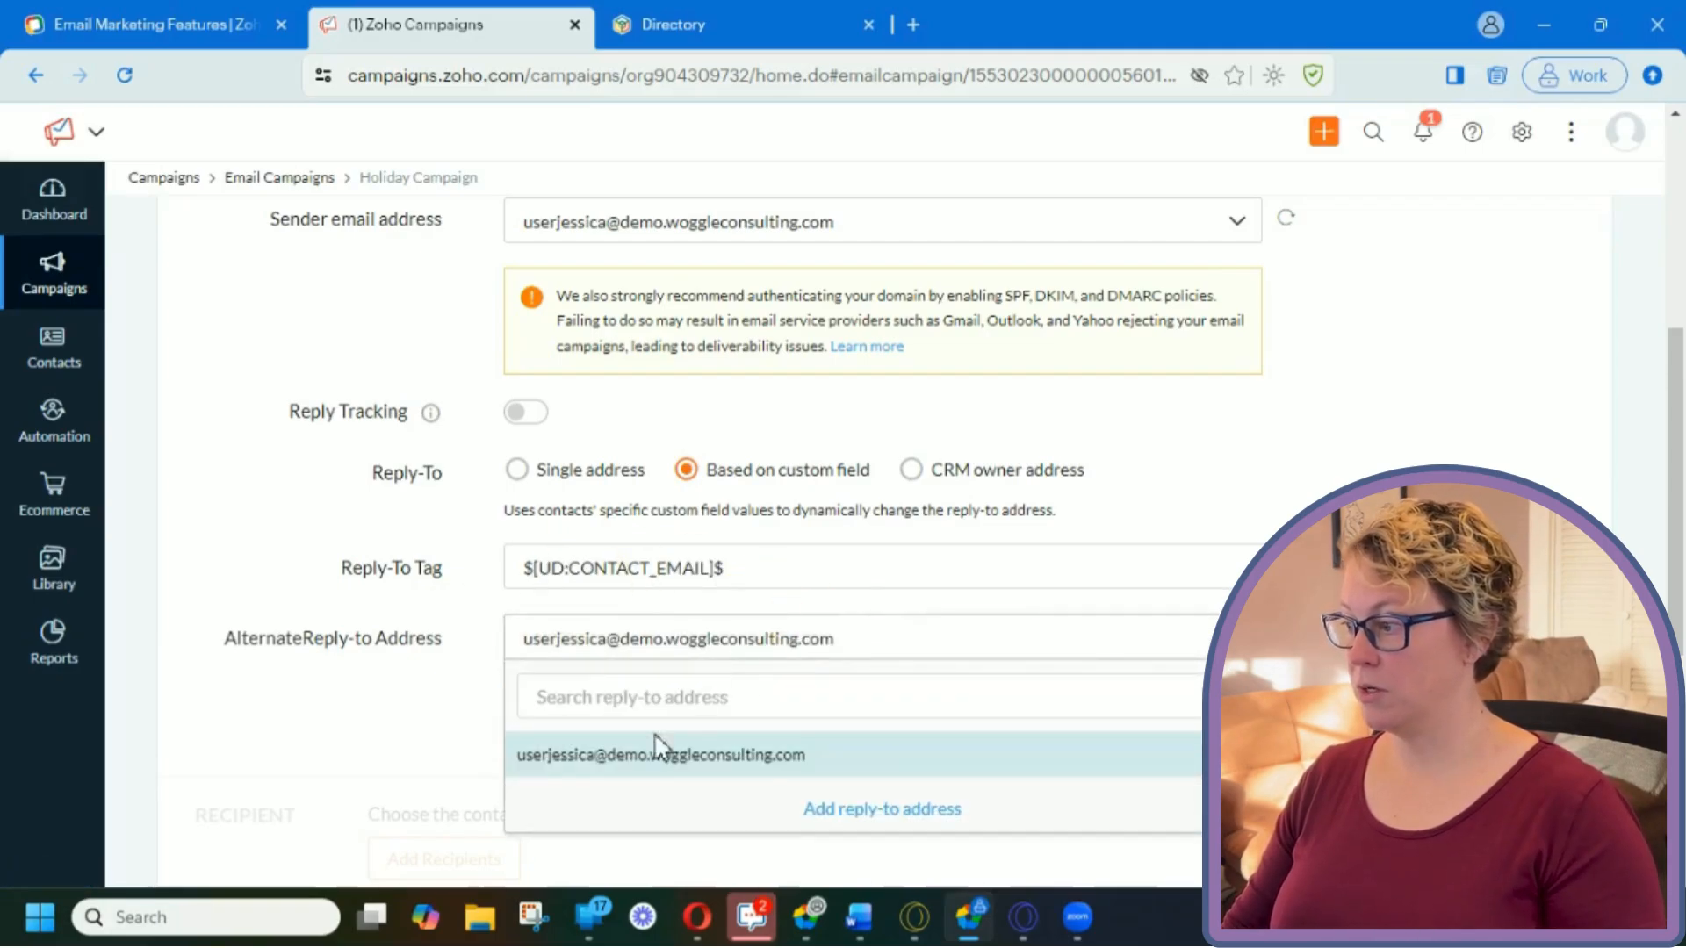
pyautogui.click(1053, 569)
pyautogui.click(913, 470)
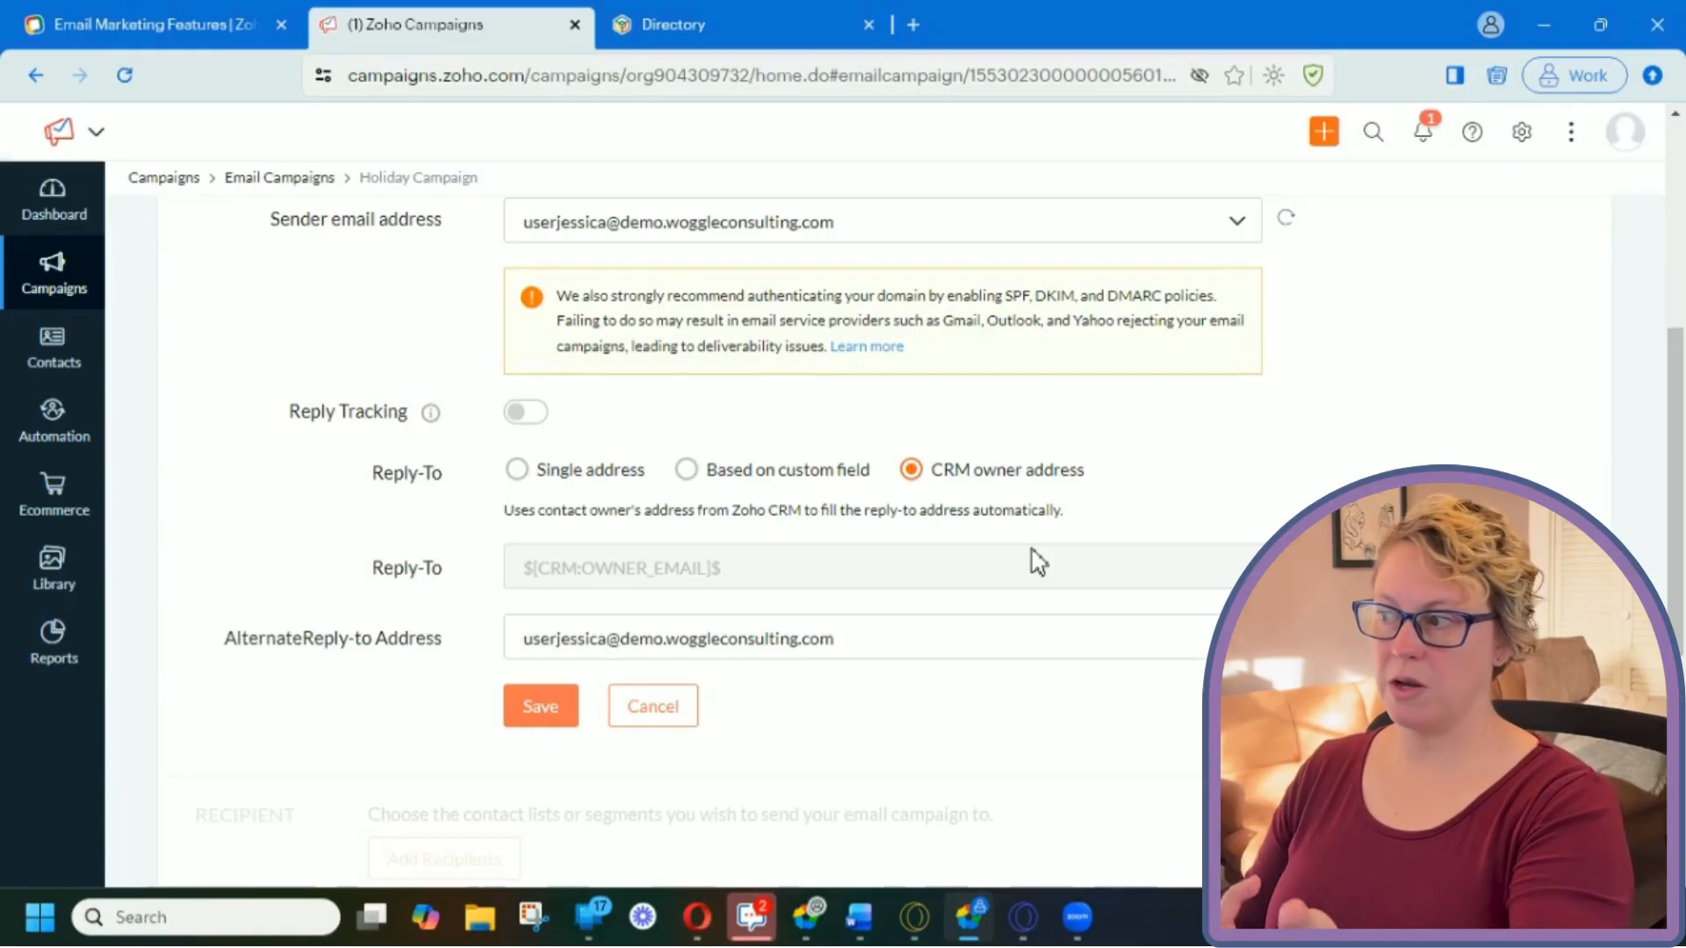
pyautogui.click(517, 470)
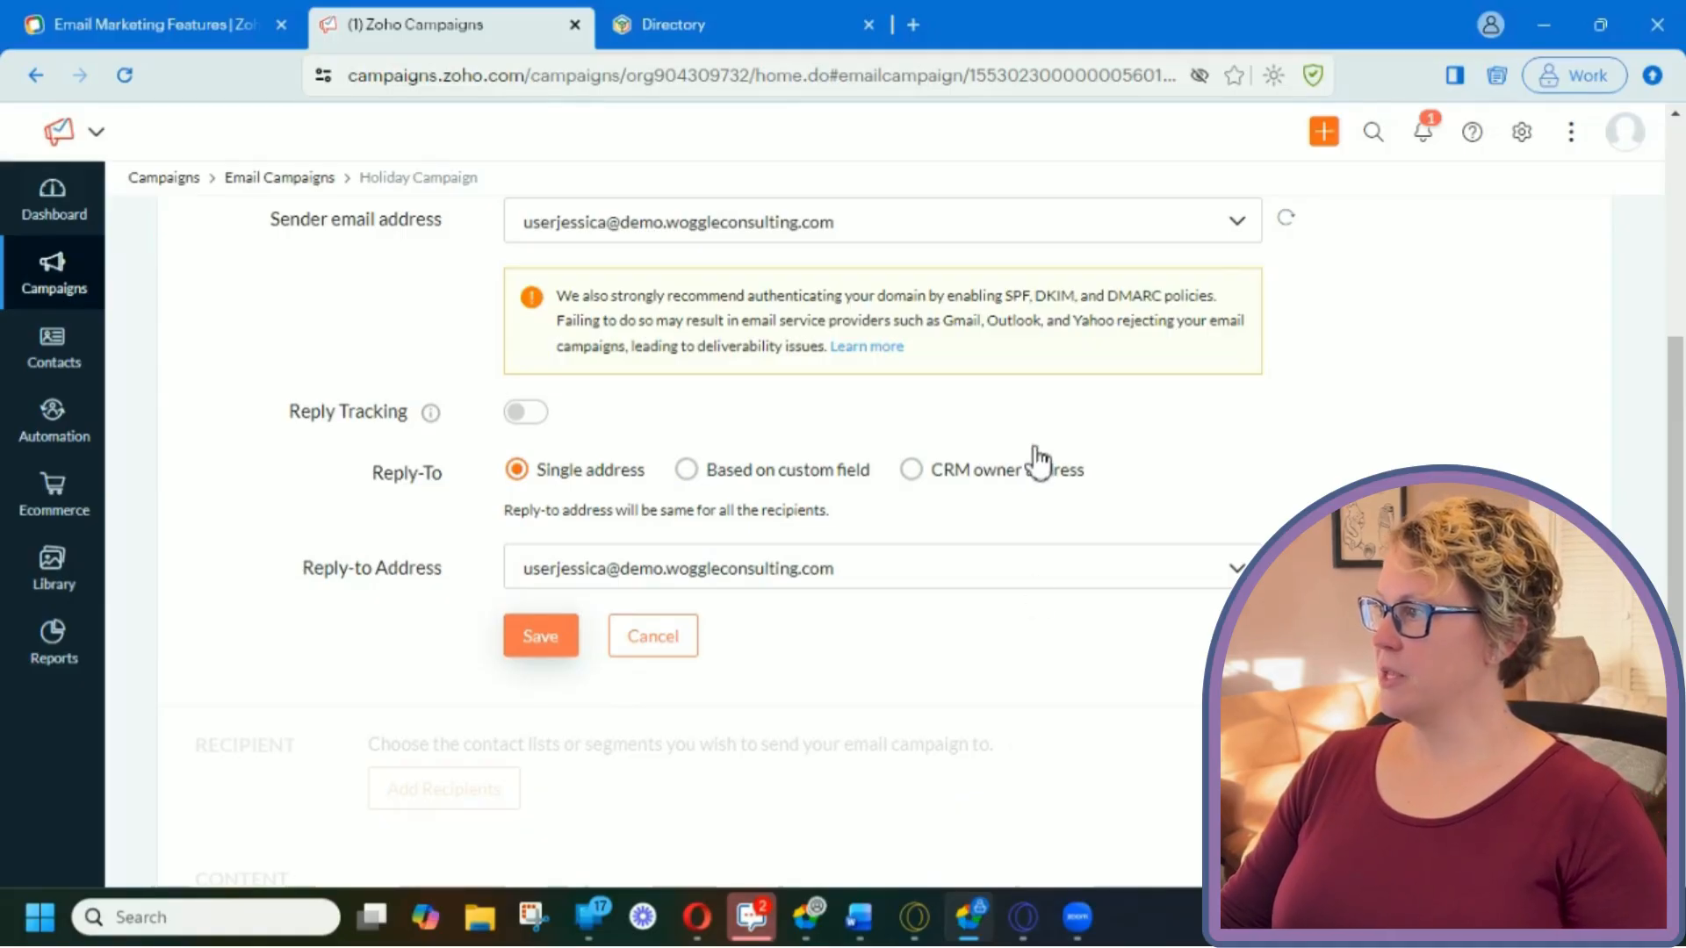
pyautogui.scroll(5, 1070, 562)
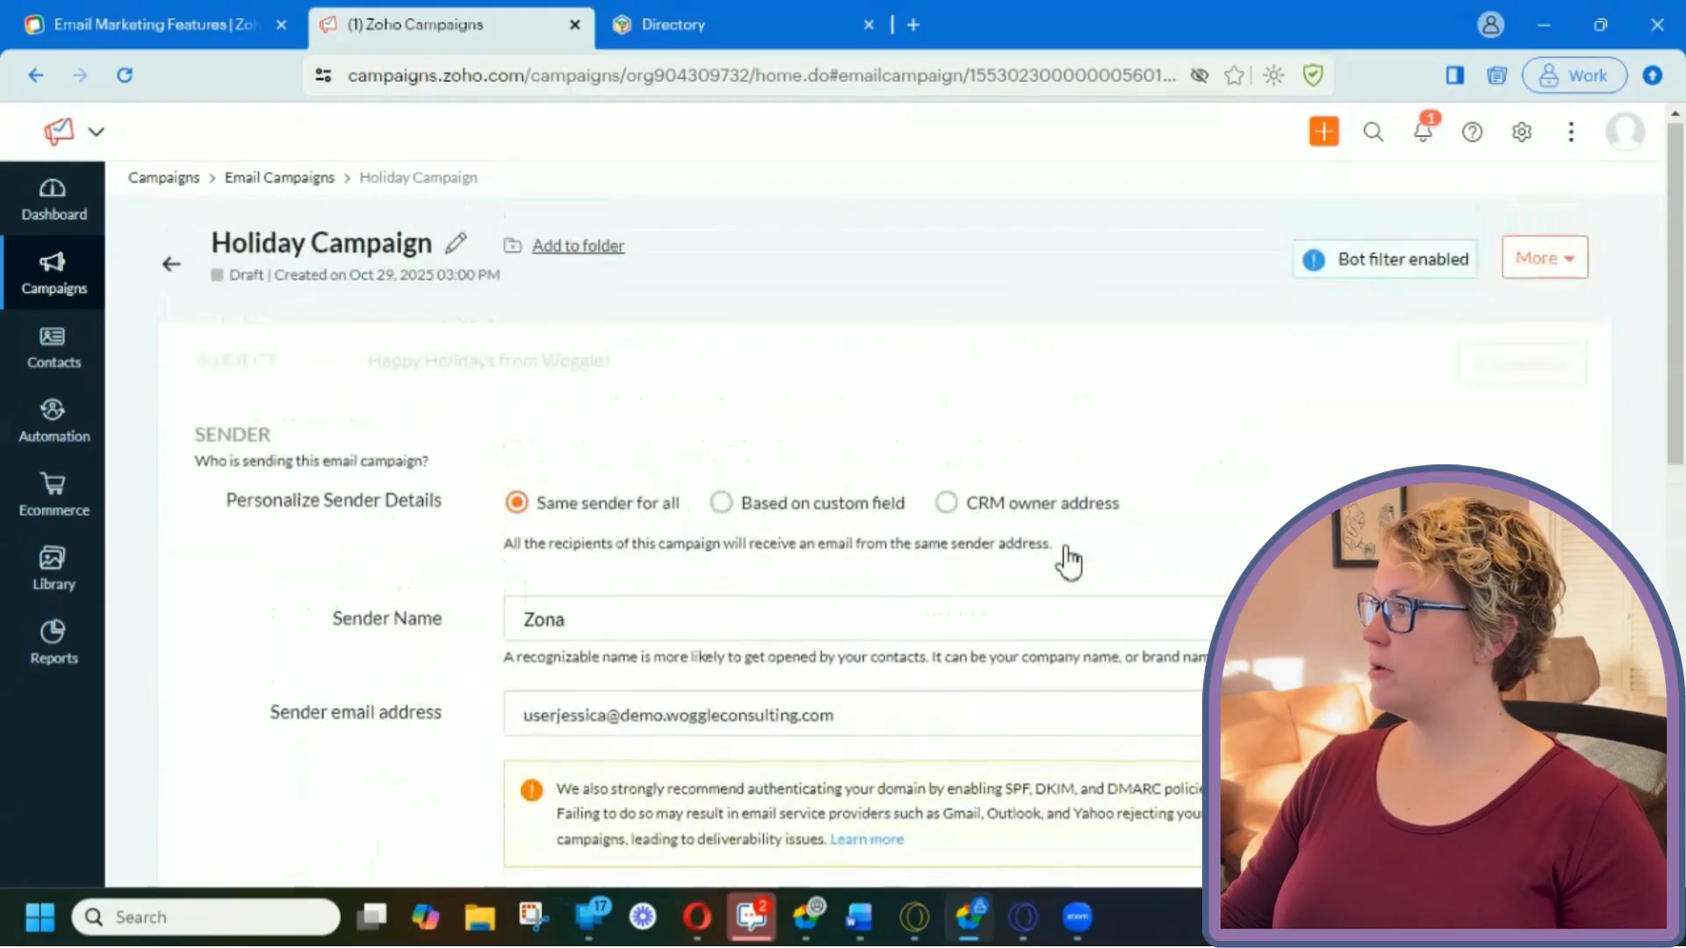
pyautogui.scroll(-5, 1070, 562)
pyautogui.scroll(-2, 1070, 562)
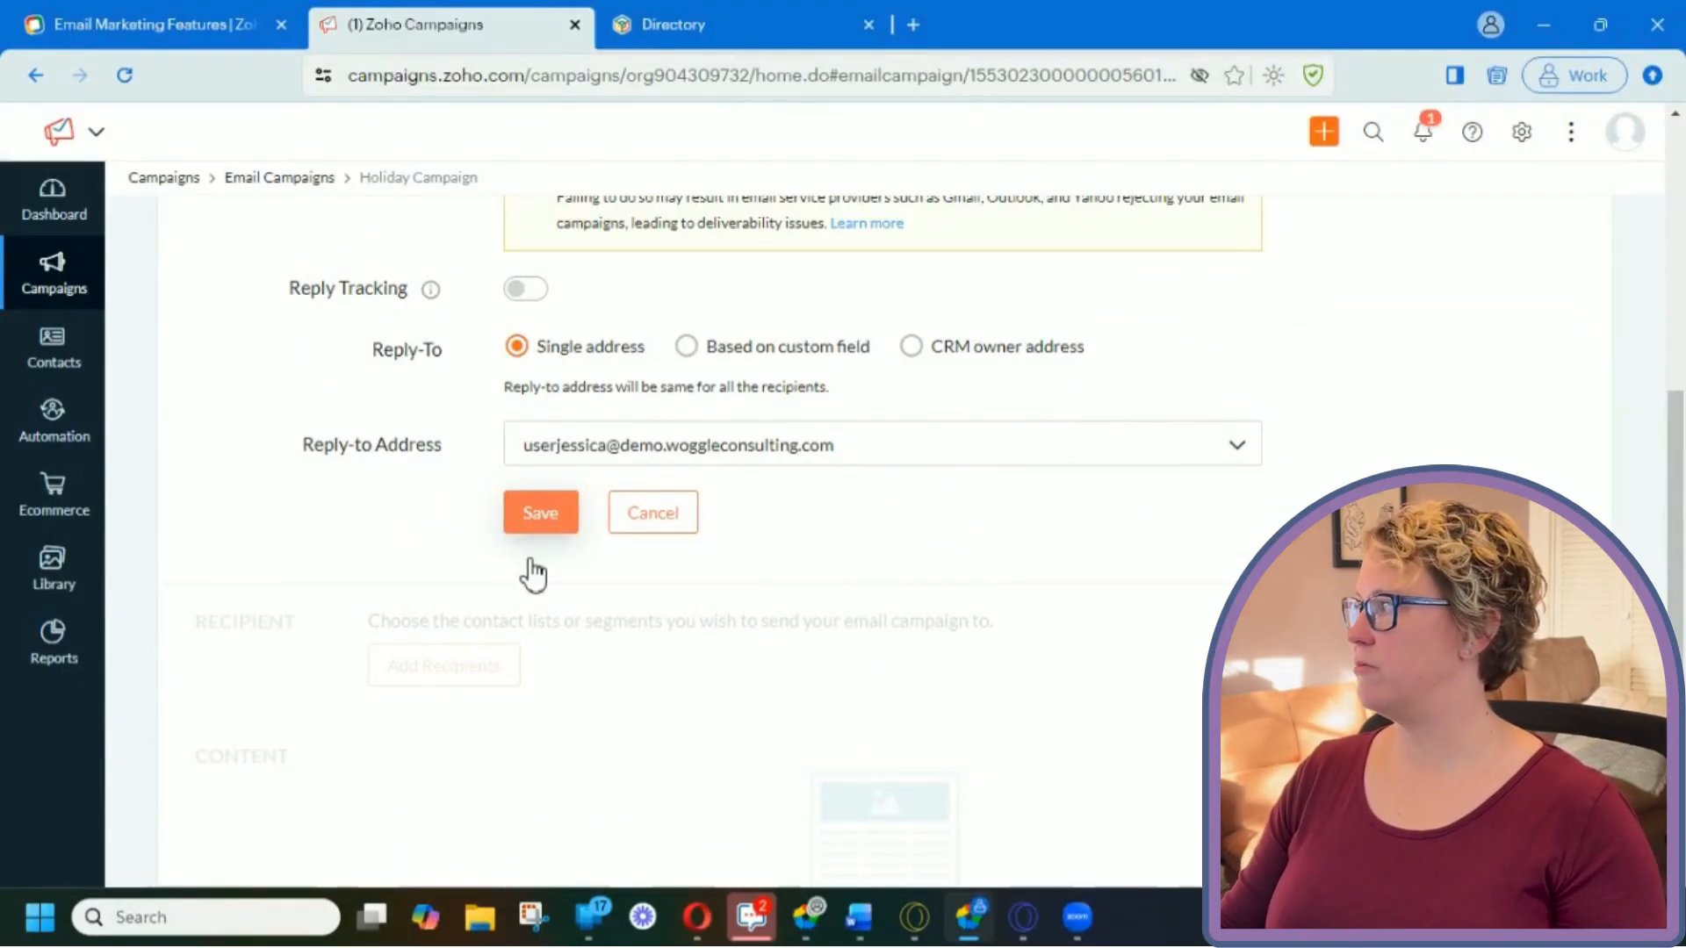
pyautogui.scroll(5, 454, 580)
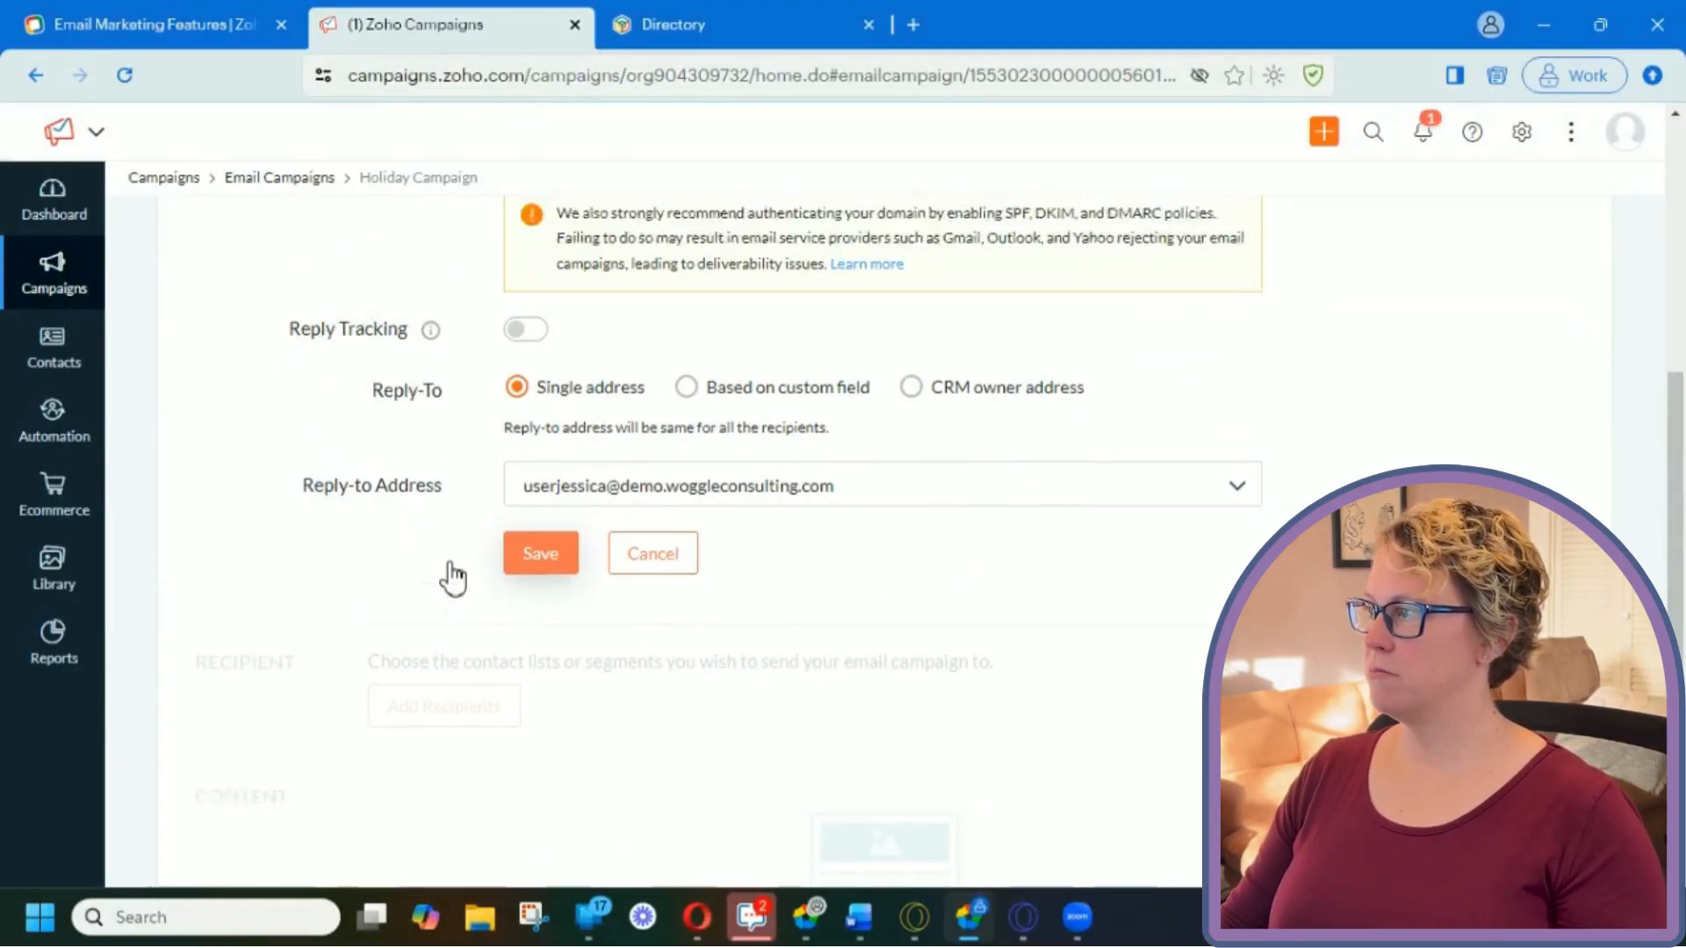
# - Save the campaign's sender details with the single Reply-To address
pyautogui.scroll(-5, 448, 575)
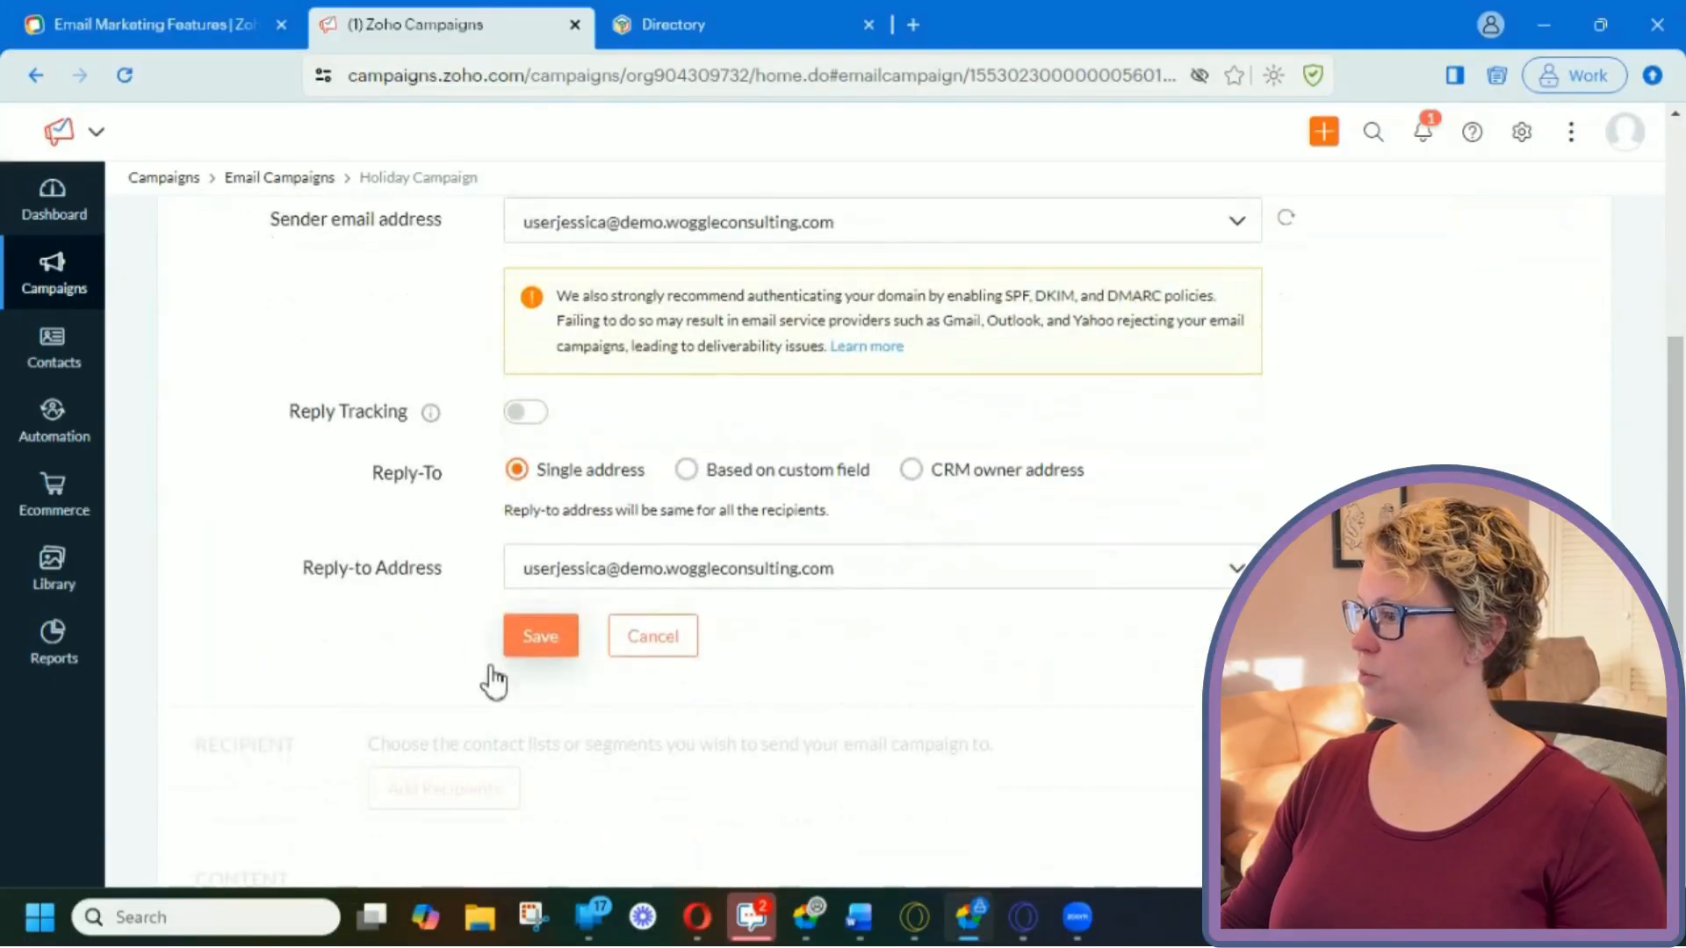
pyautogui.click(538, 646)
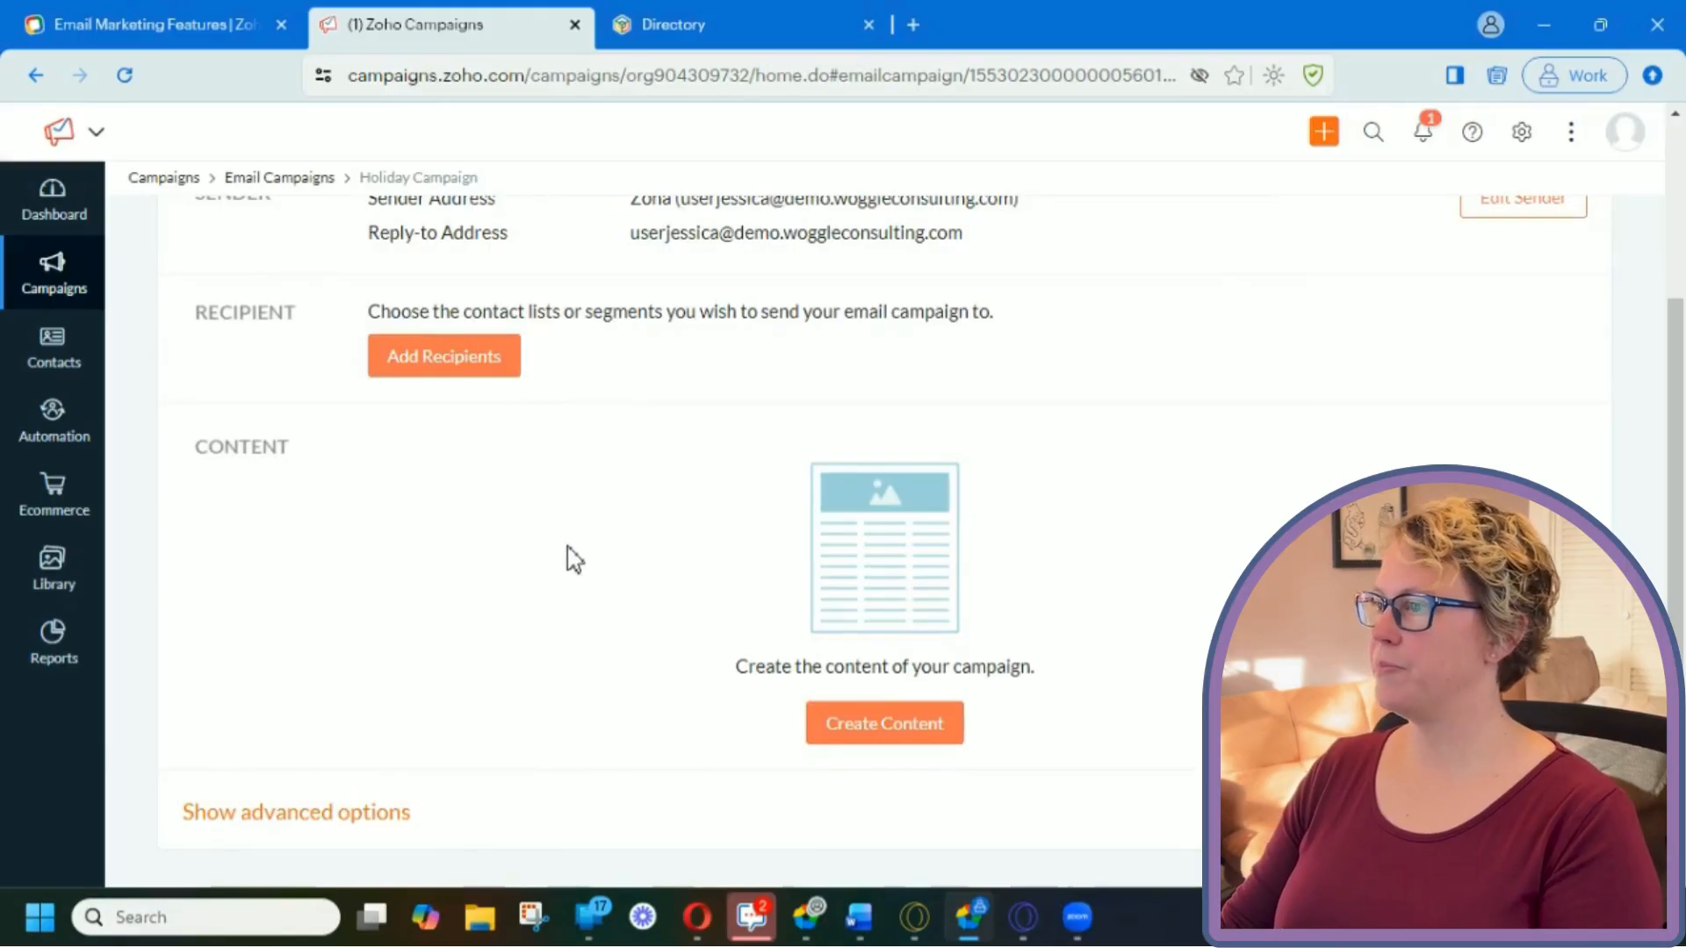
# - Check the sort orders available for mailing lists, and save Faerun Trade Show as the campaign's recipient list
pyautogui.click(461, 366)
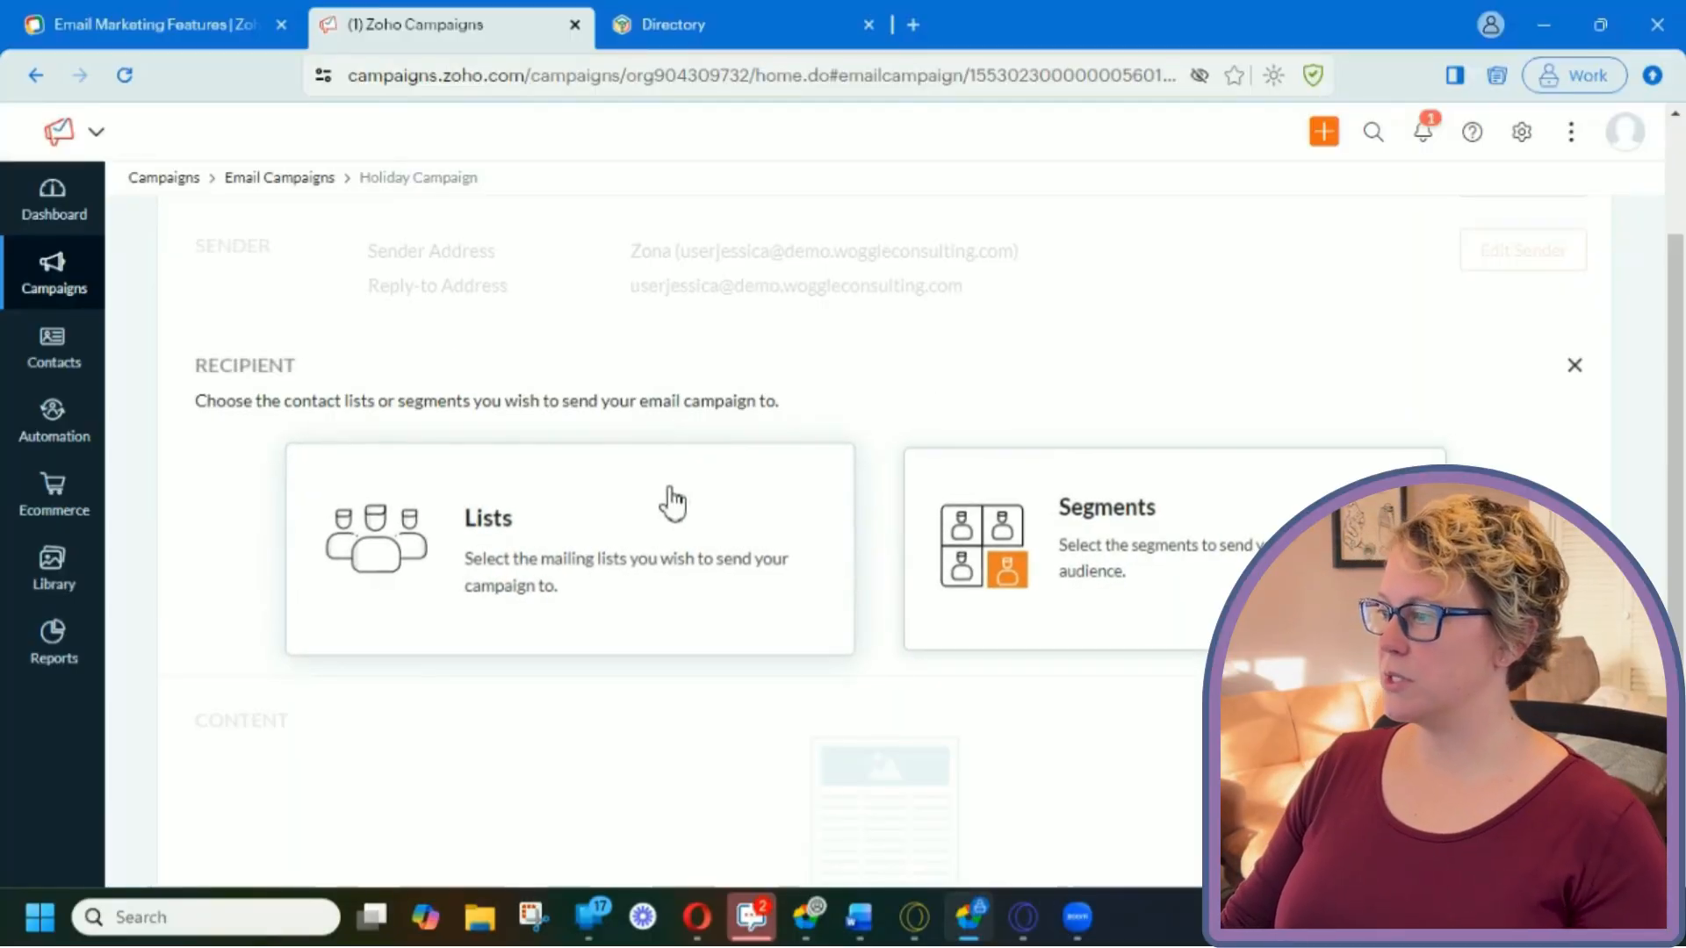
pyautogui.click(517, 542)
pyautogui.scroll(-3, 730, 456)
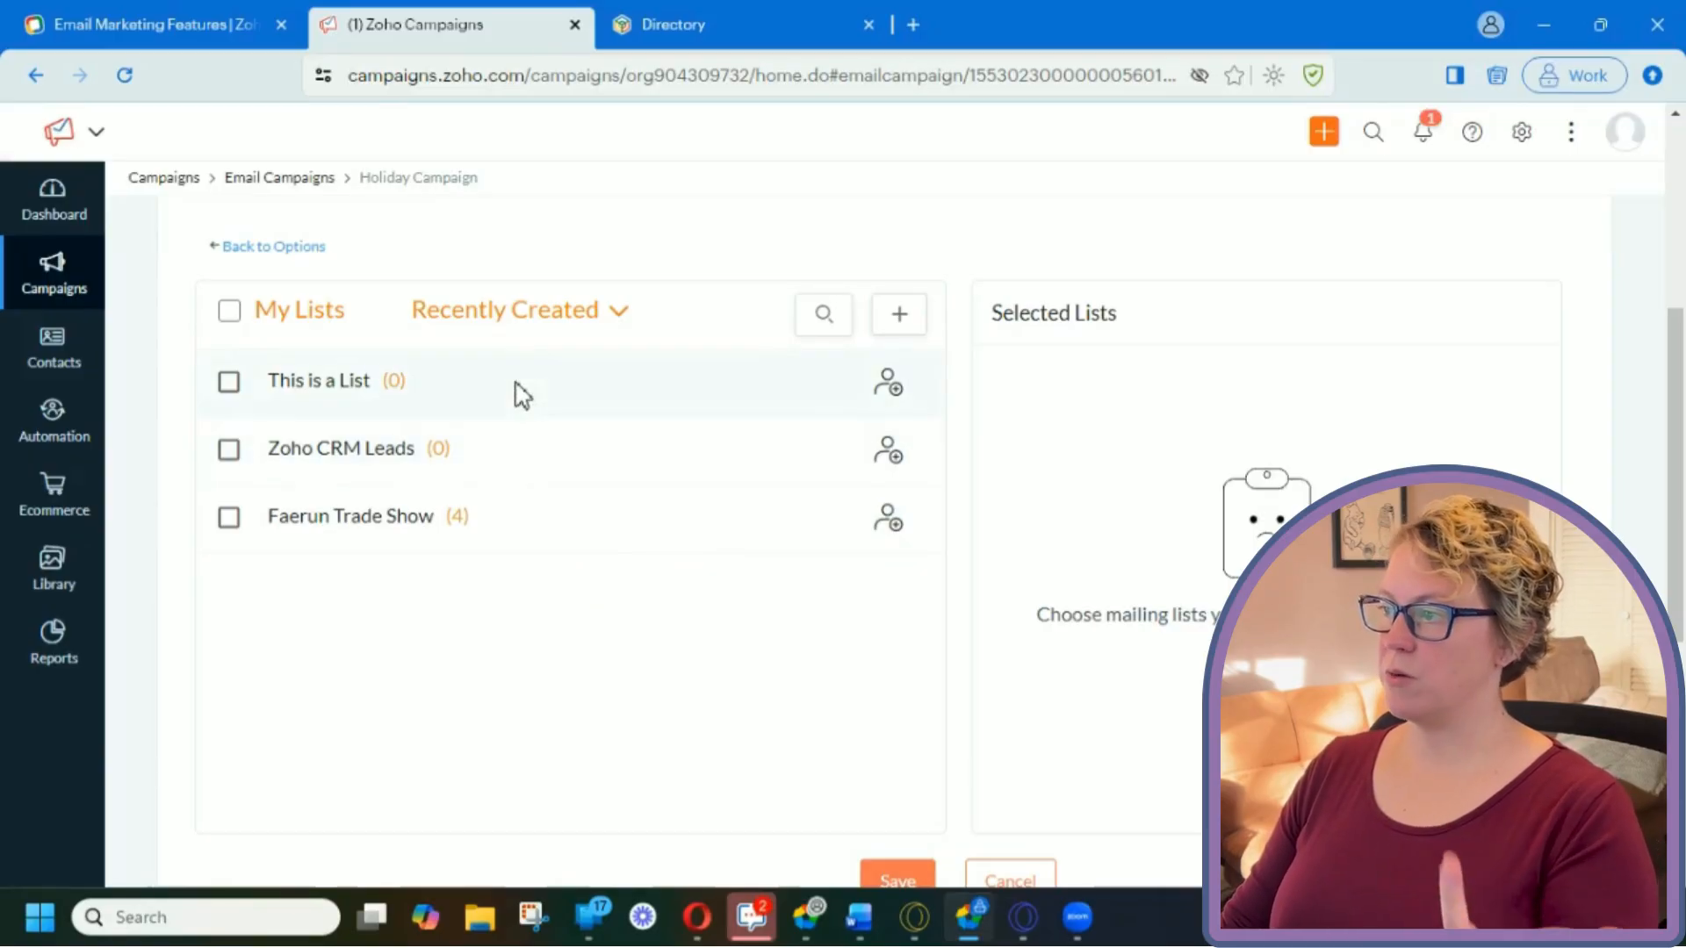
pyautogui.click(573, 323)
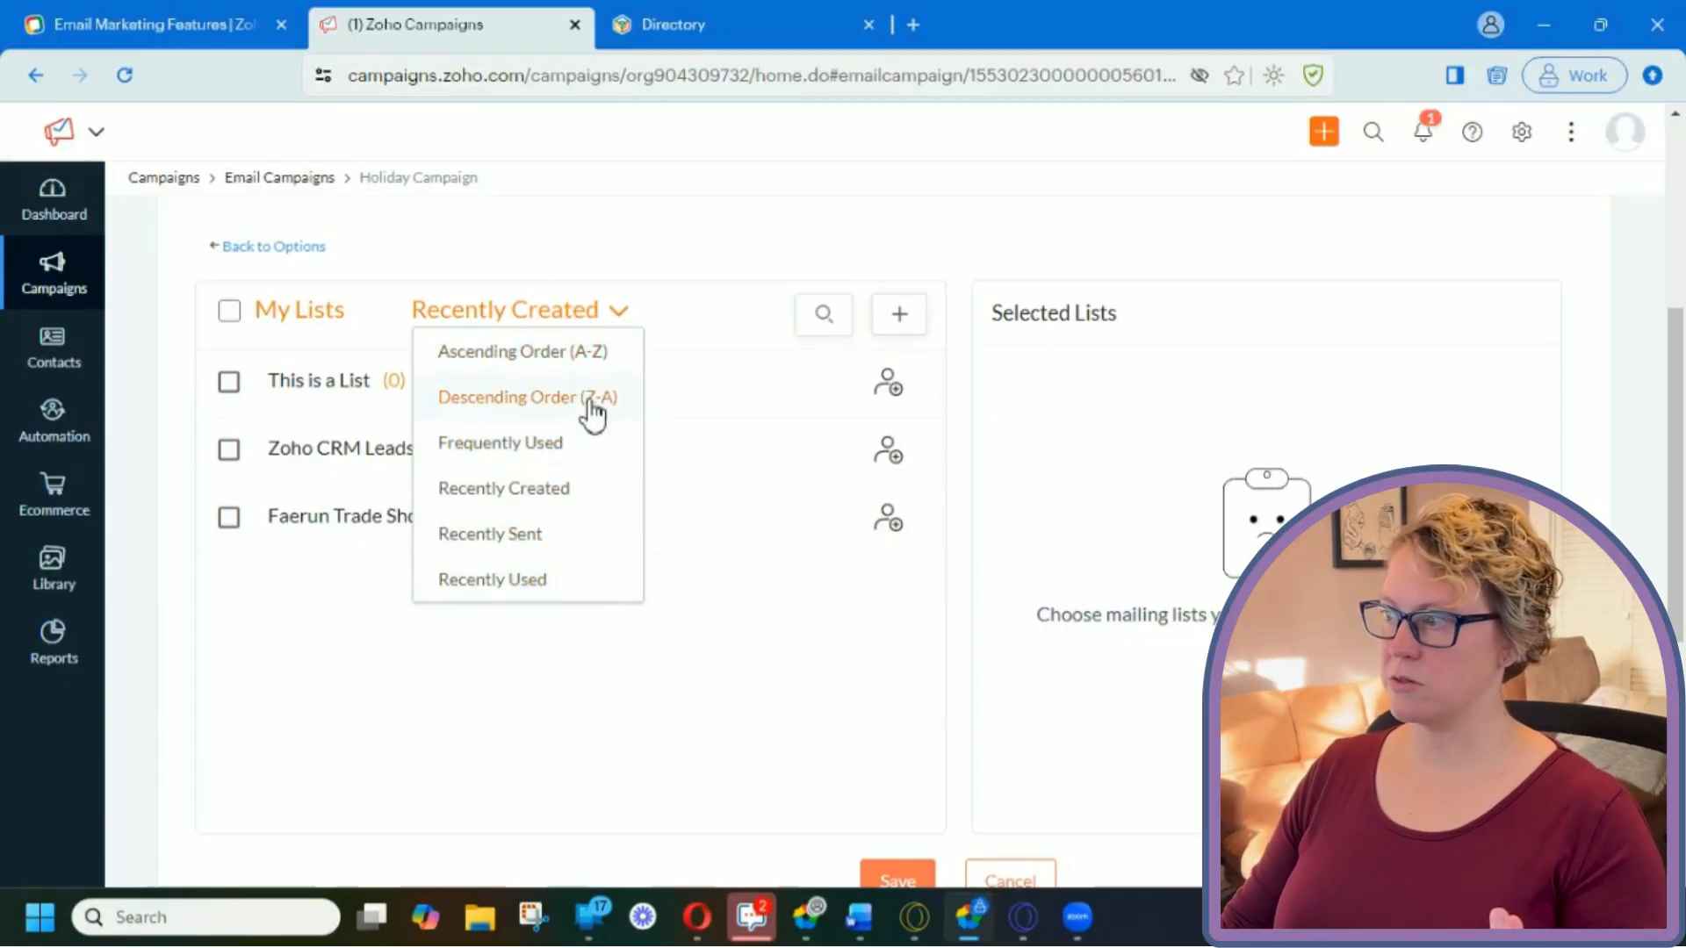
pyautogui.click(643, 181)
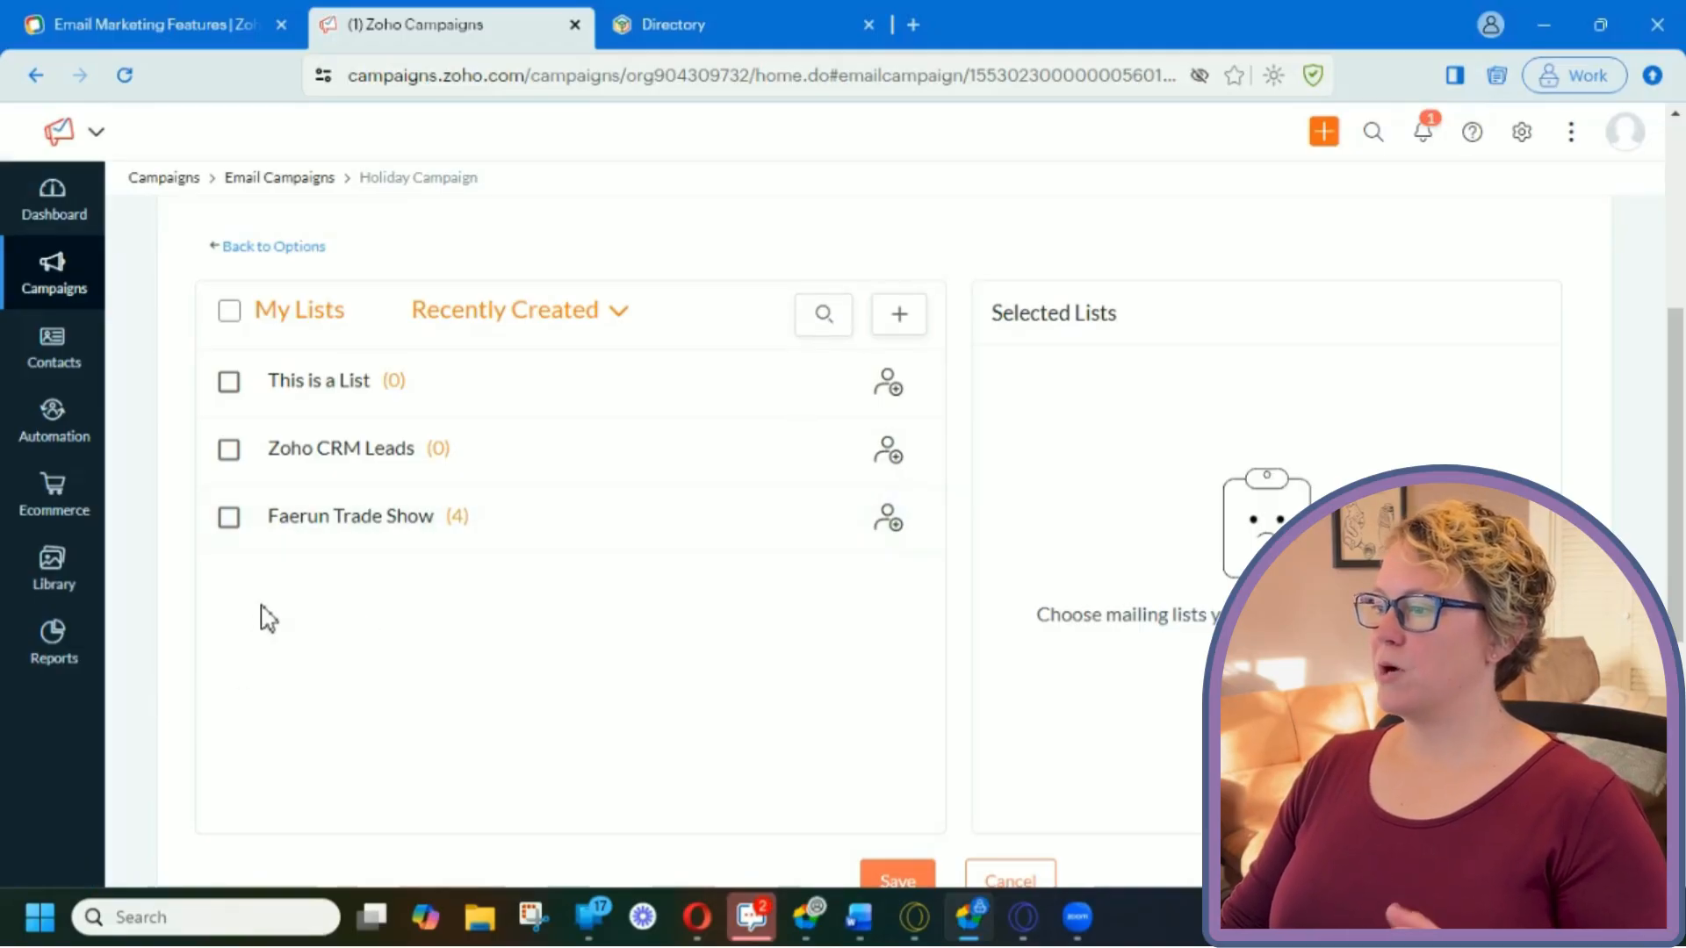
pyautogui.click(228, 517)
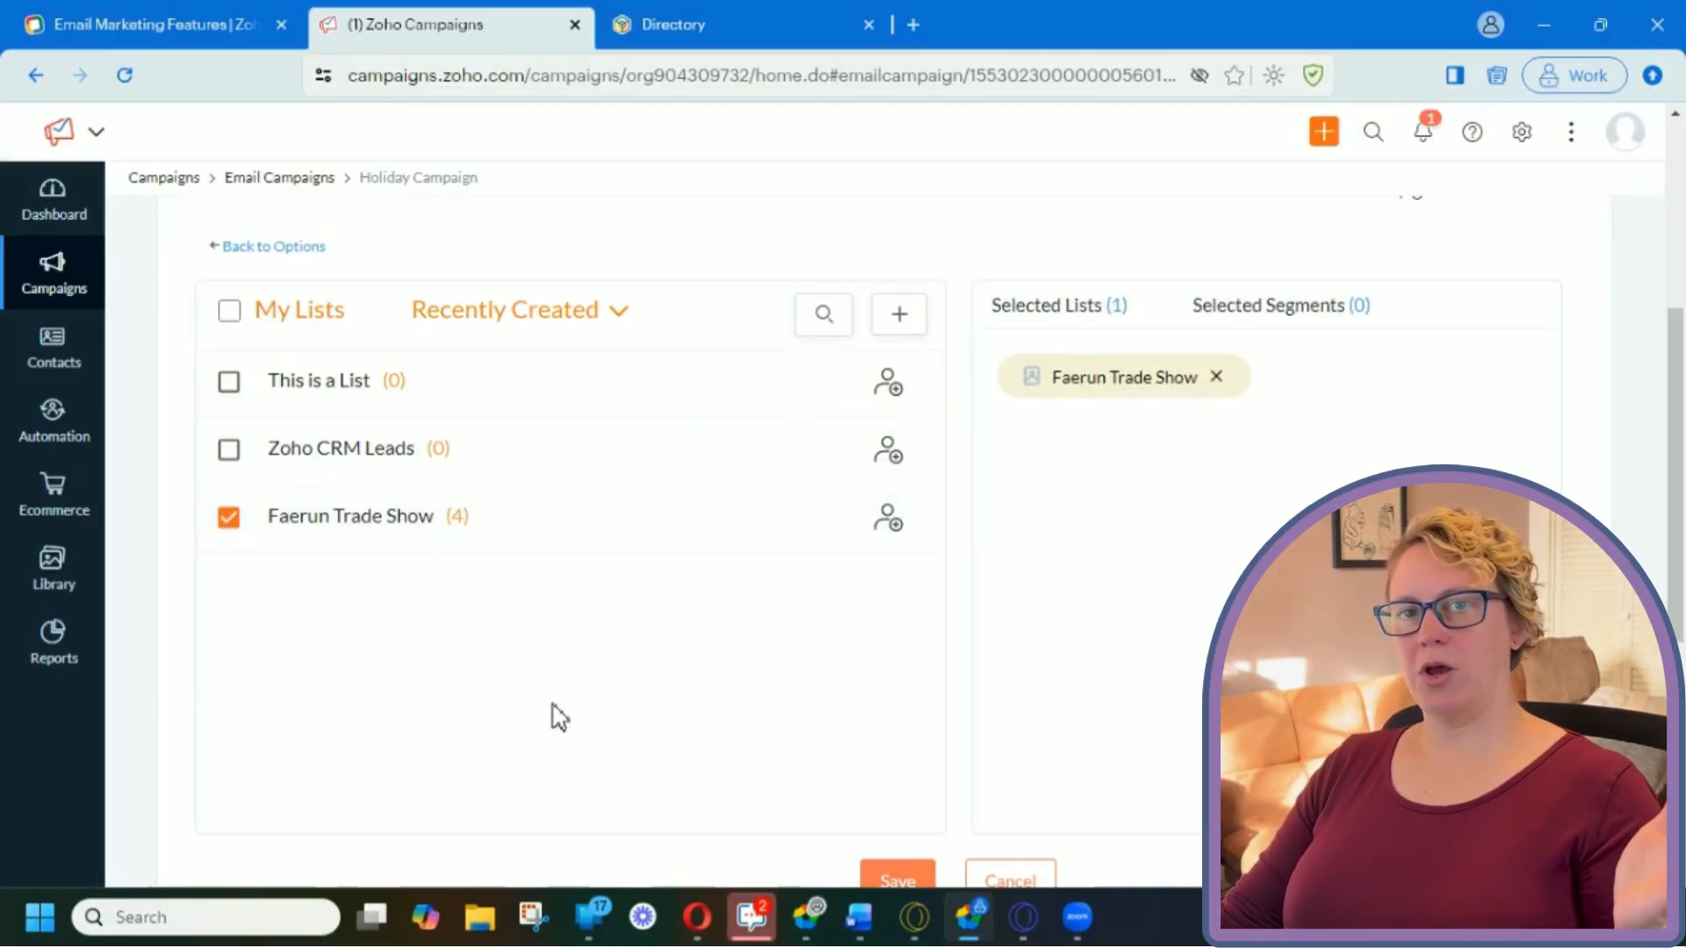
pyautogui.scroll(-3, 661, 689)
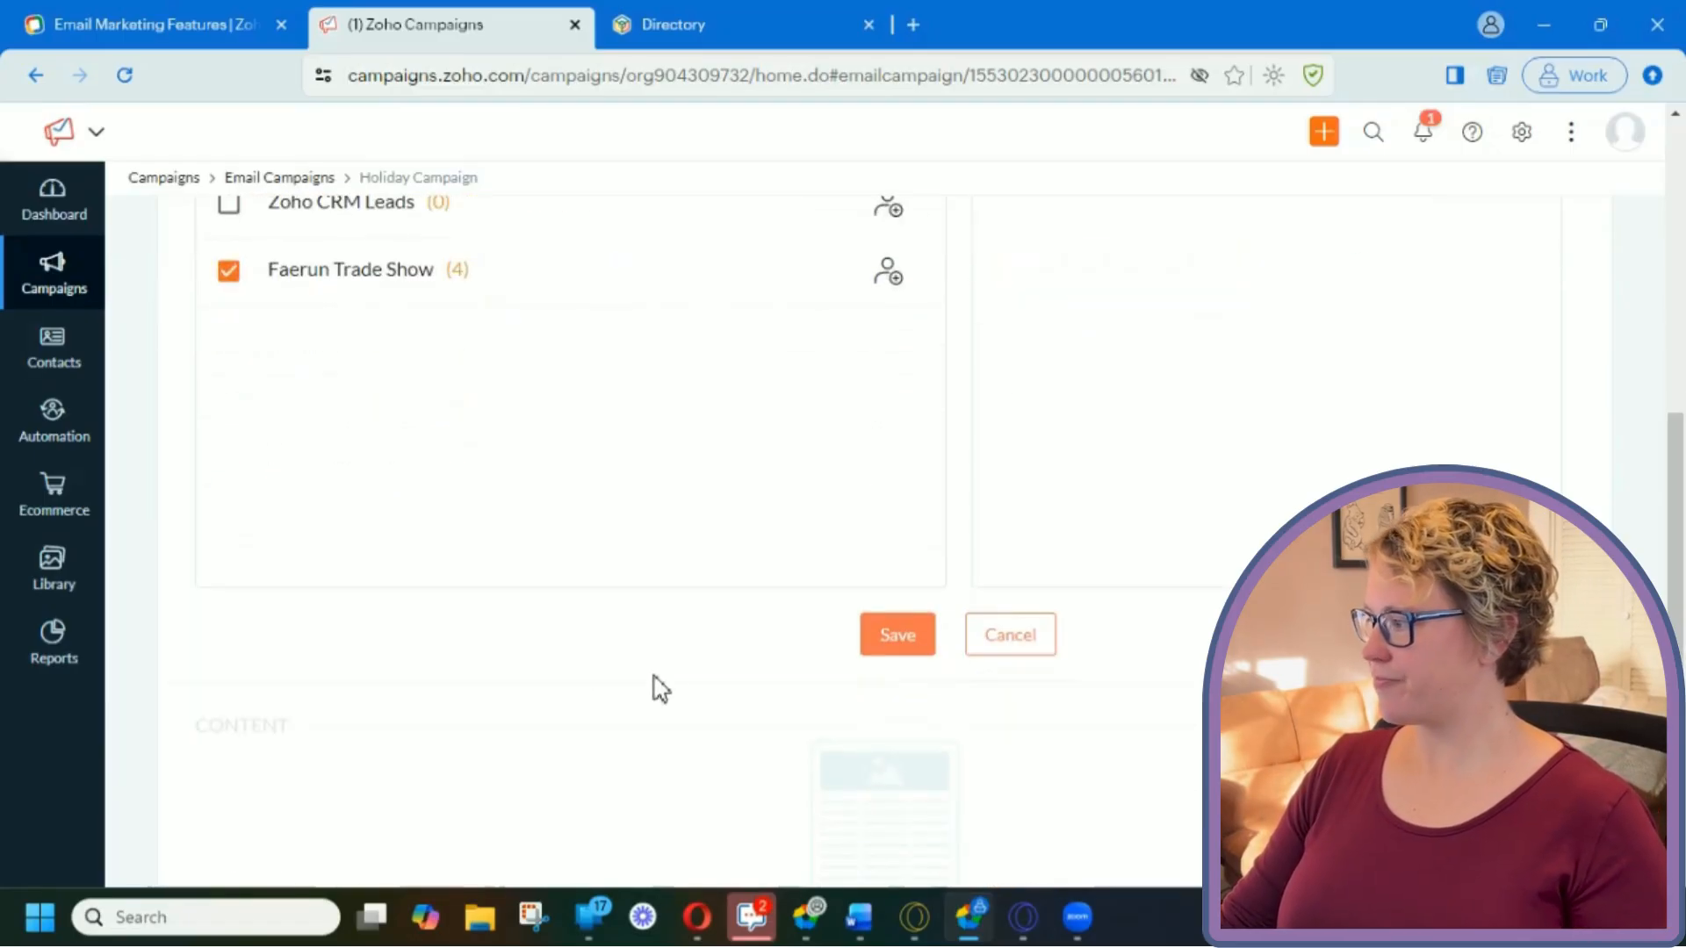
pyautogui.click(904, 654)
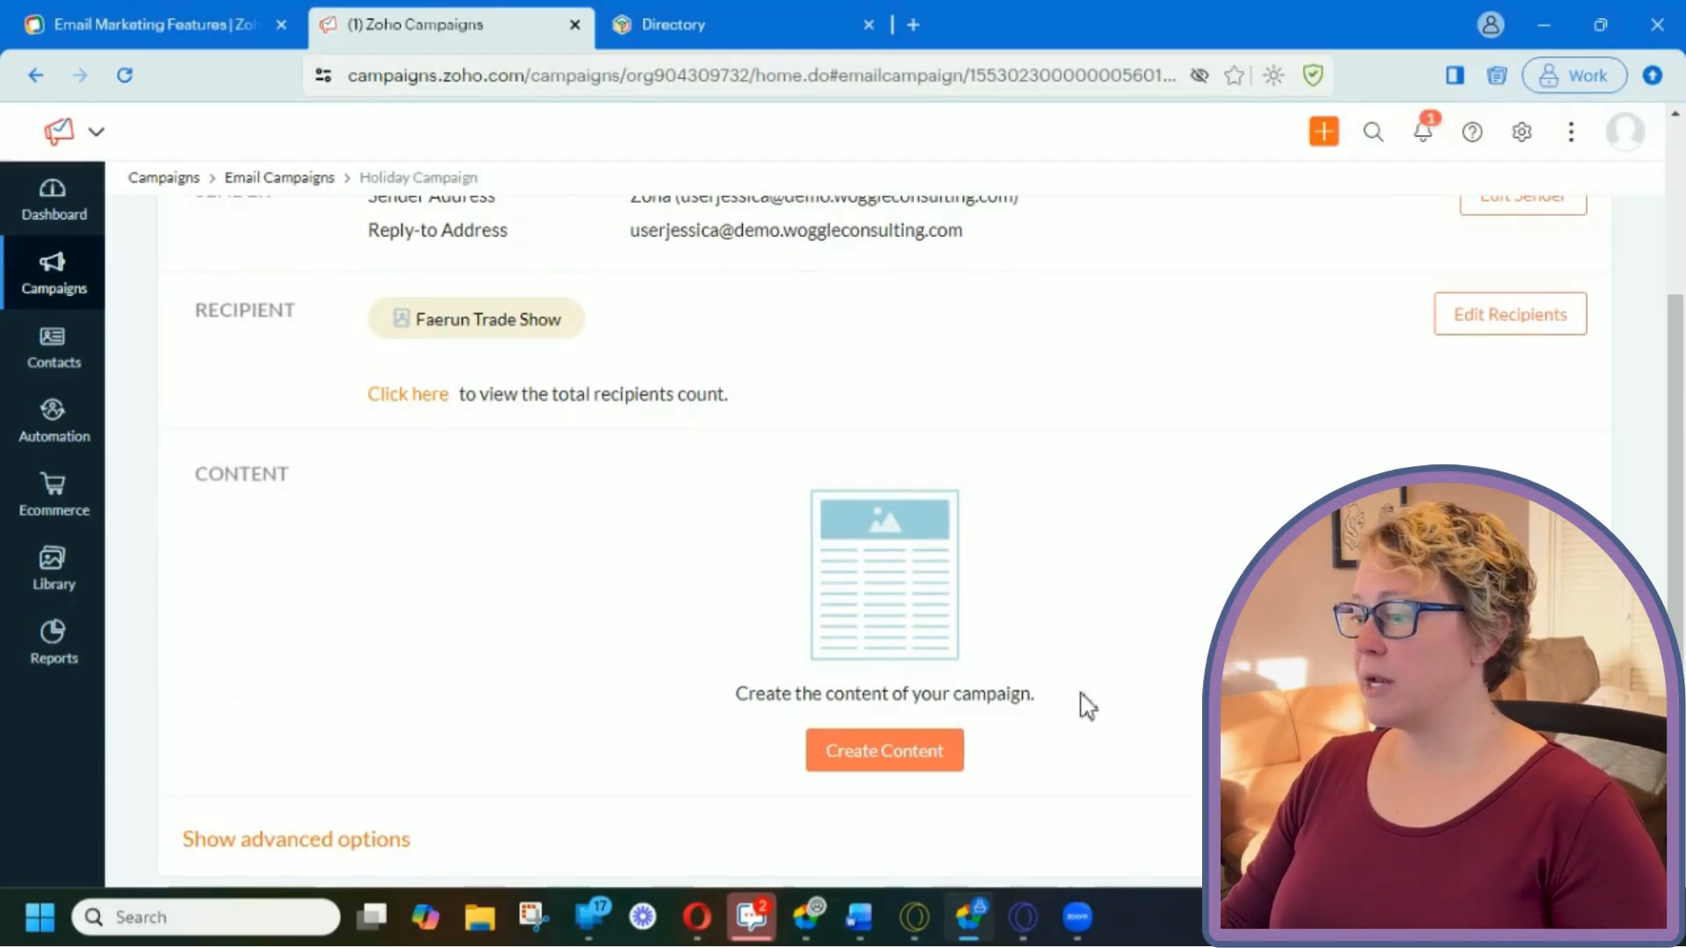
# - Start creating the campaign content, review the editor and import options, and choose Pre-designed Templates
pyautogui.click(847, 764)
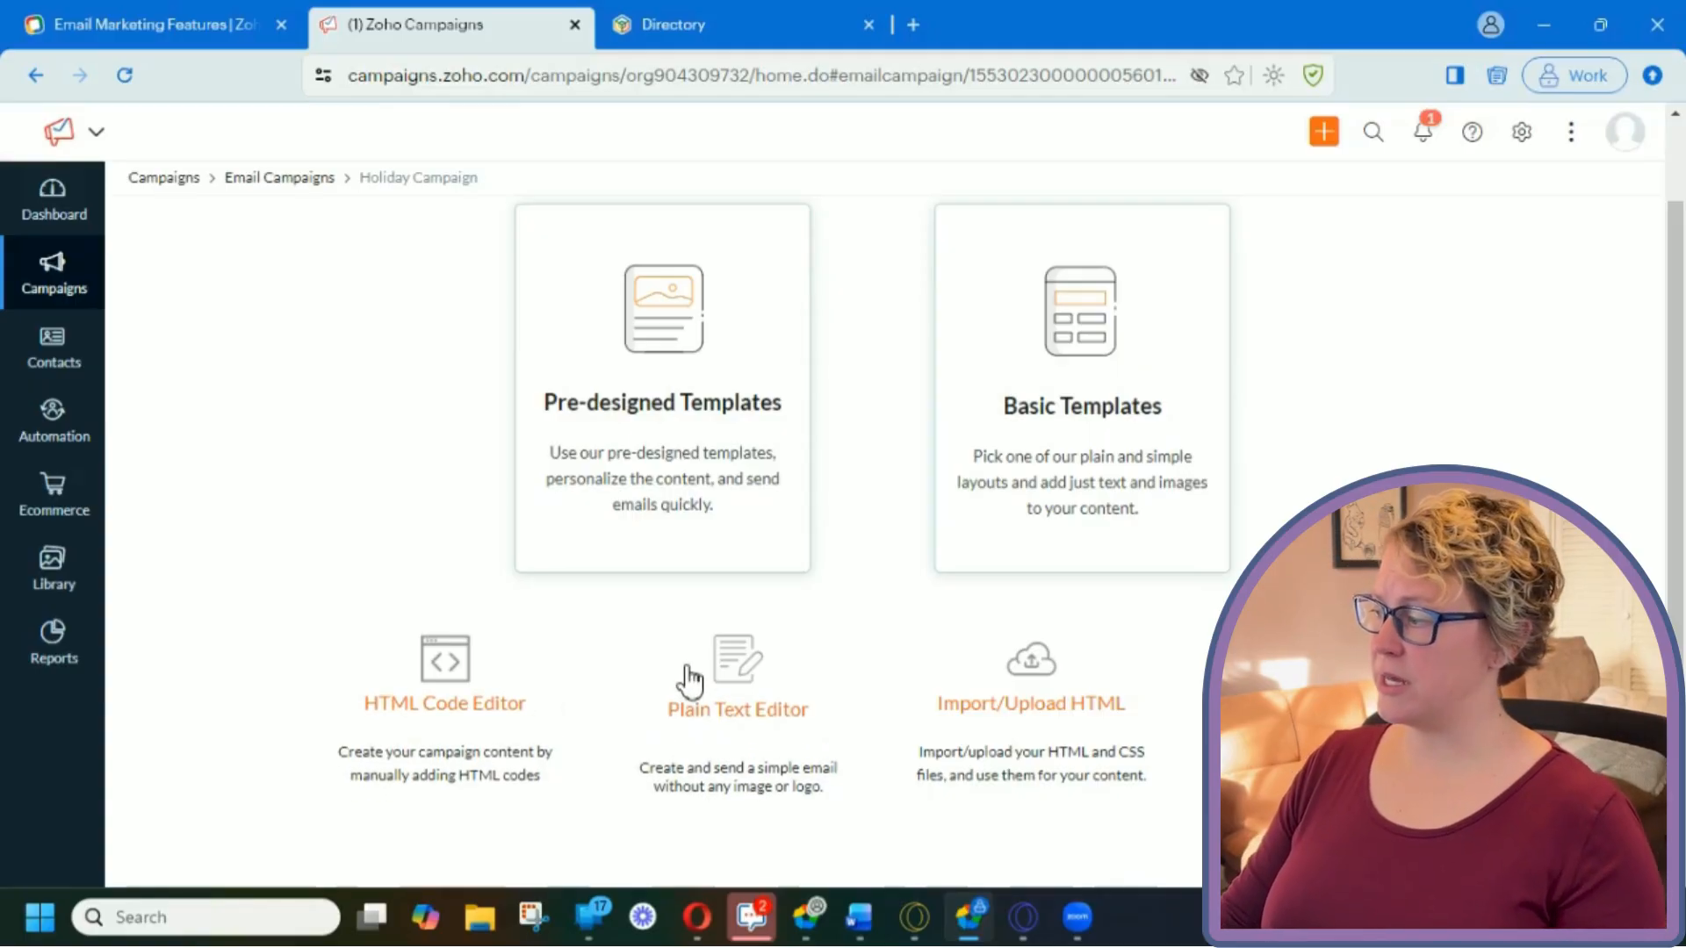
pyautogui.scroll(-1, 1016, 745)
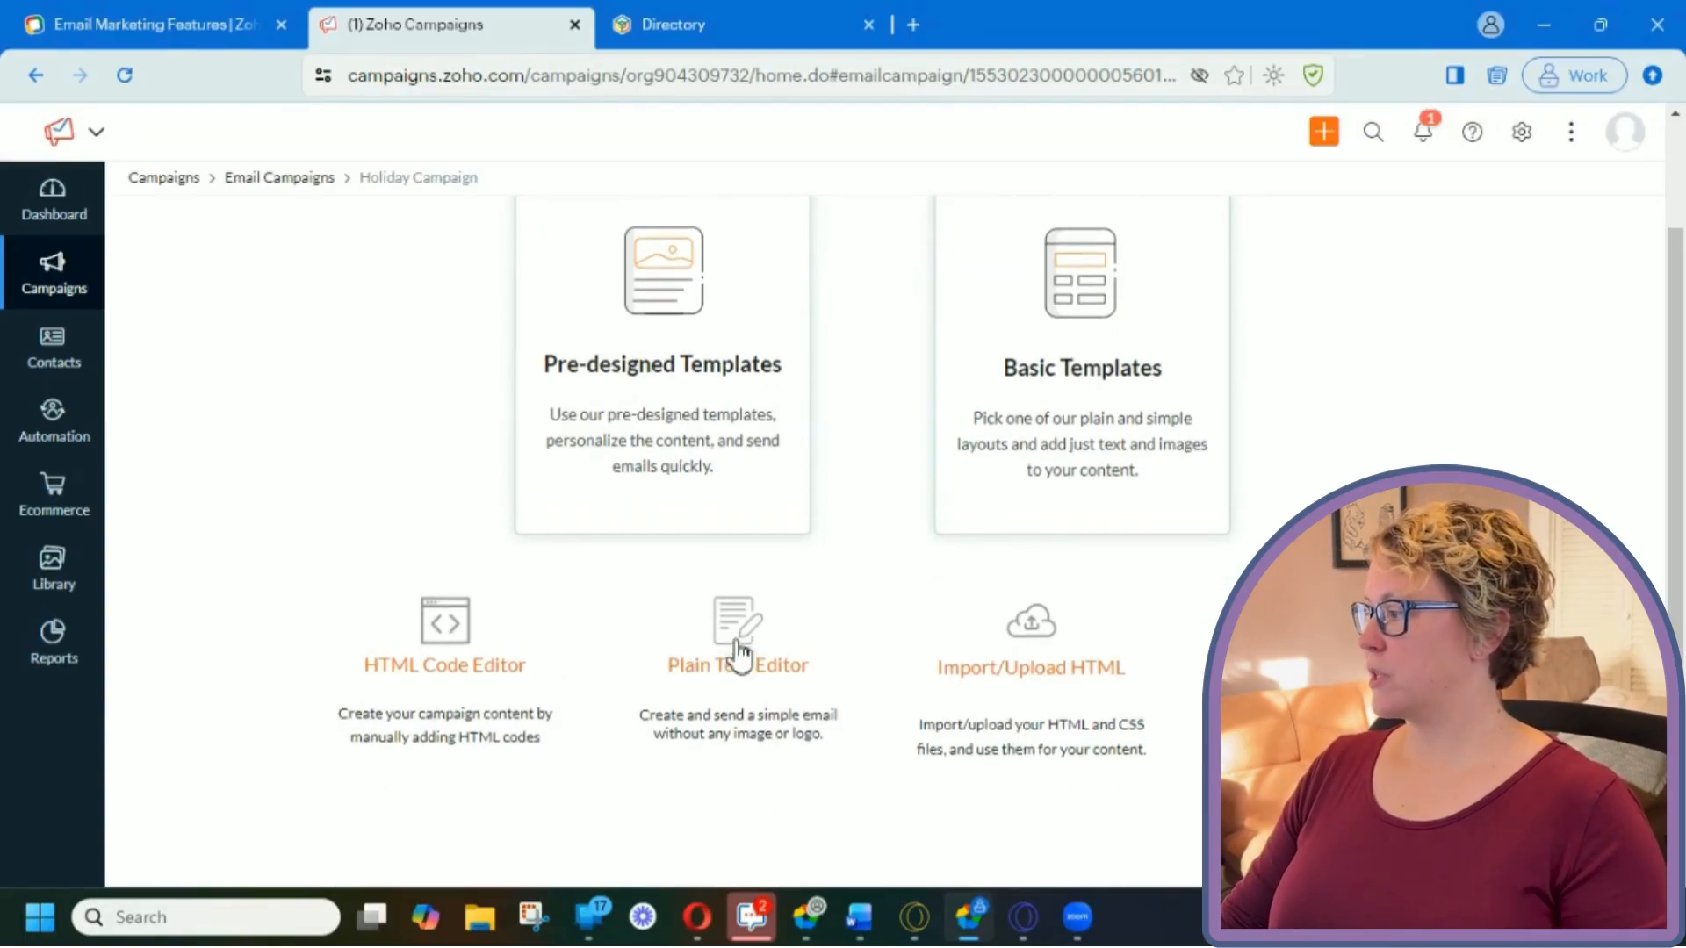
pyautogui.scroll(-1, 1054, 641)
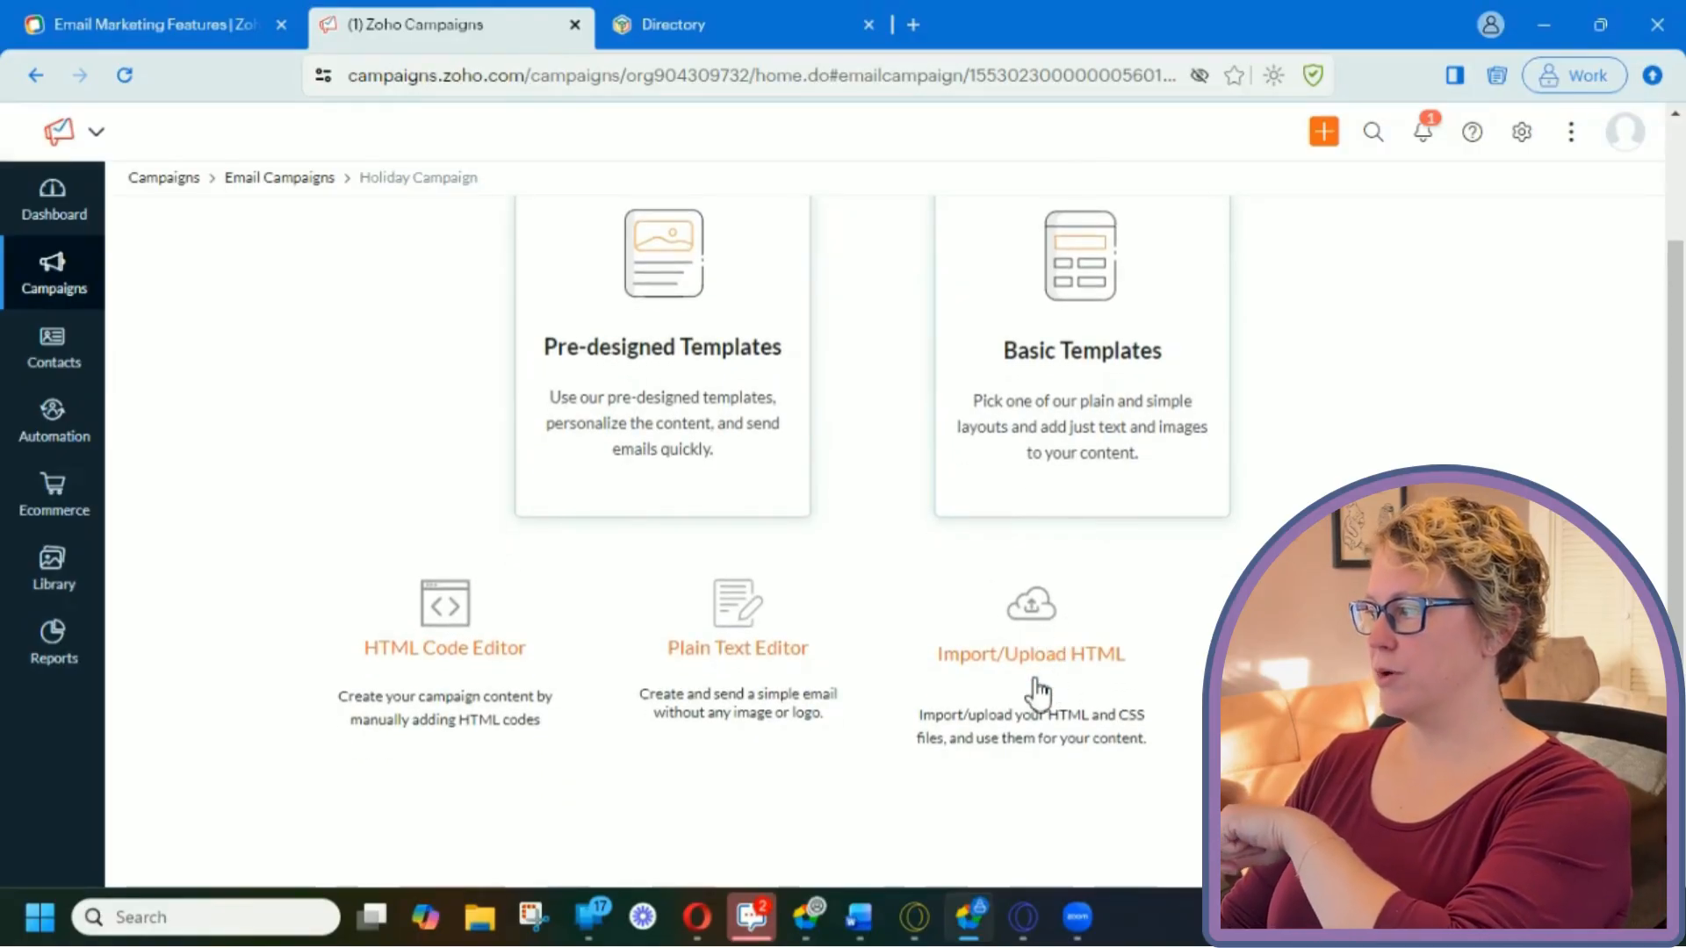
pyautogui.scroll(1, 1035, 689)
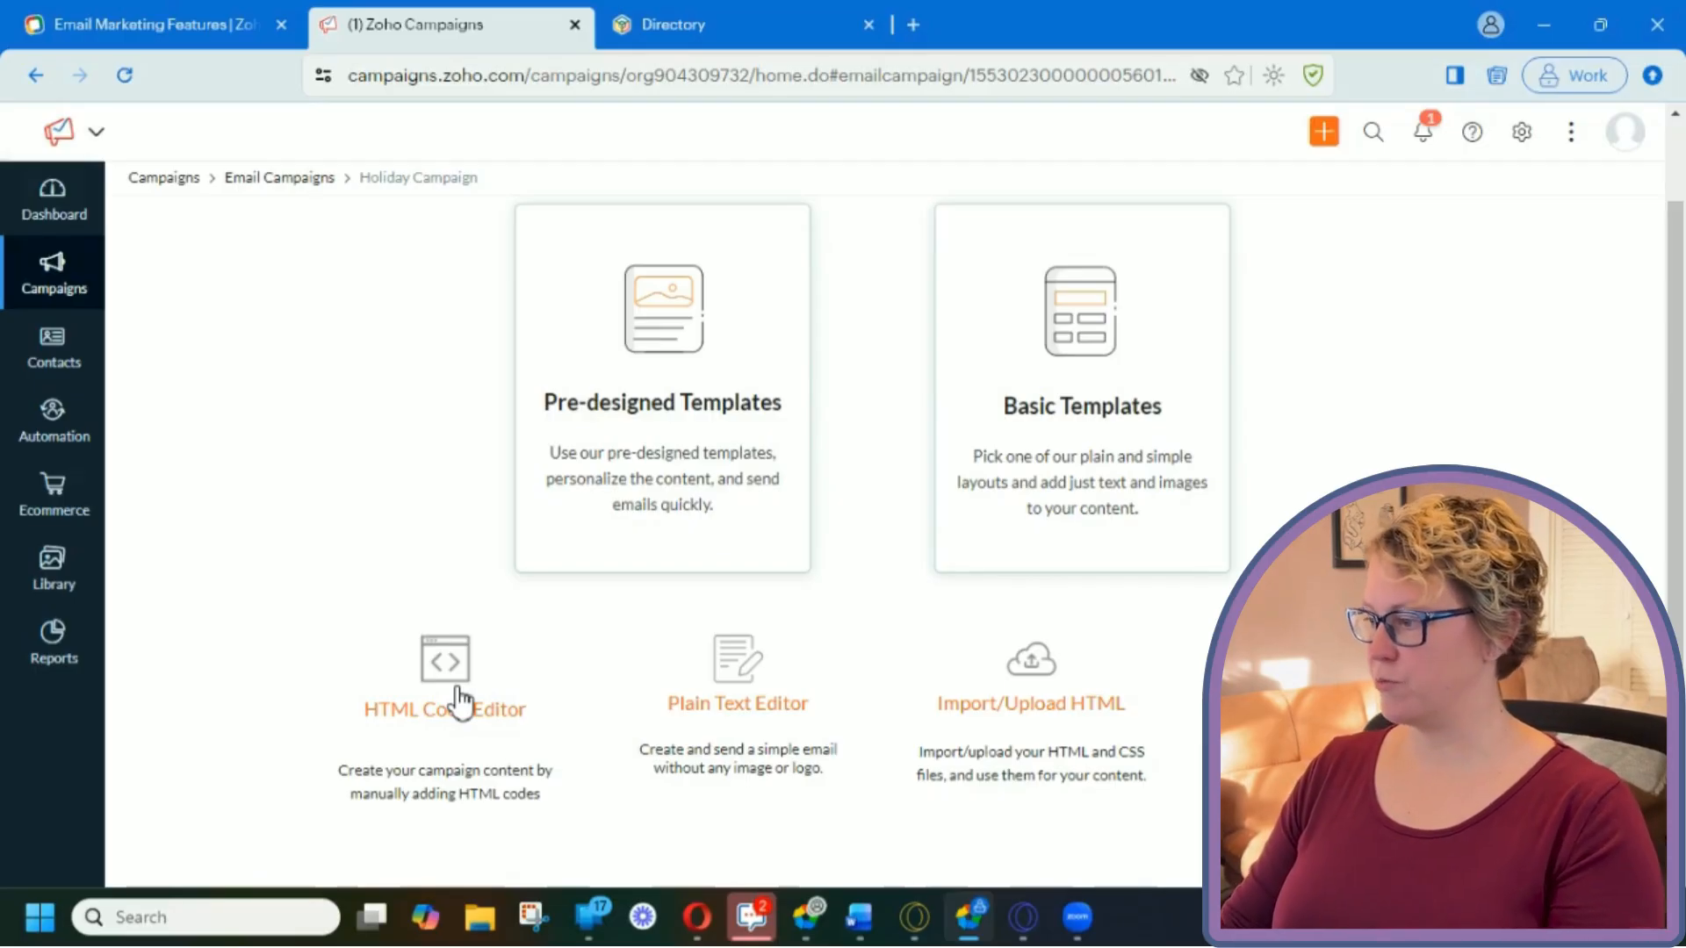
pyautogui.scroll(-1, 1072, 708)
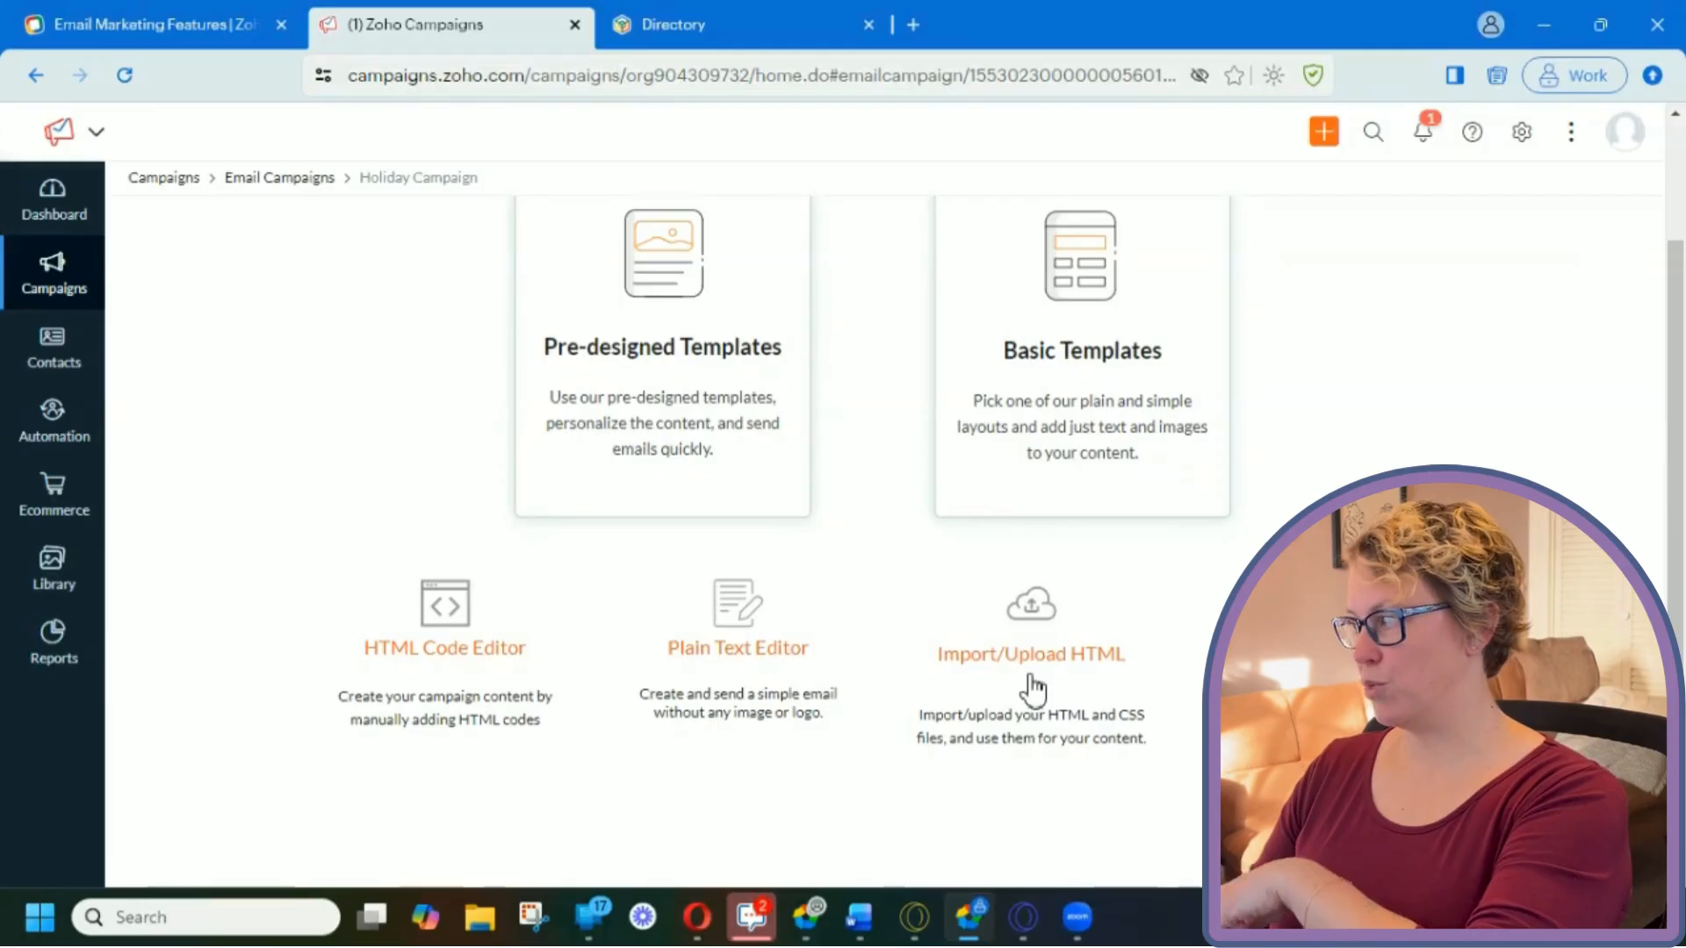
pyautogui.scroll(1, 1032, 689)
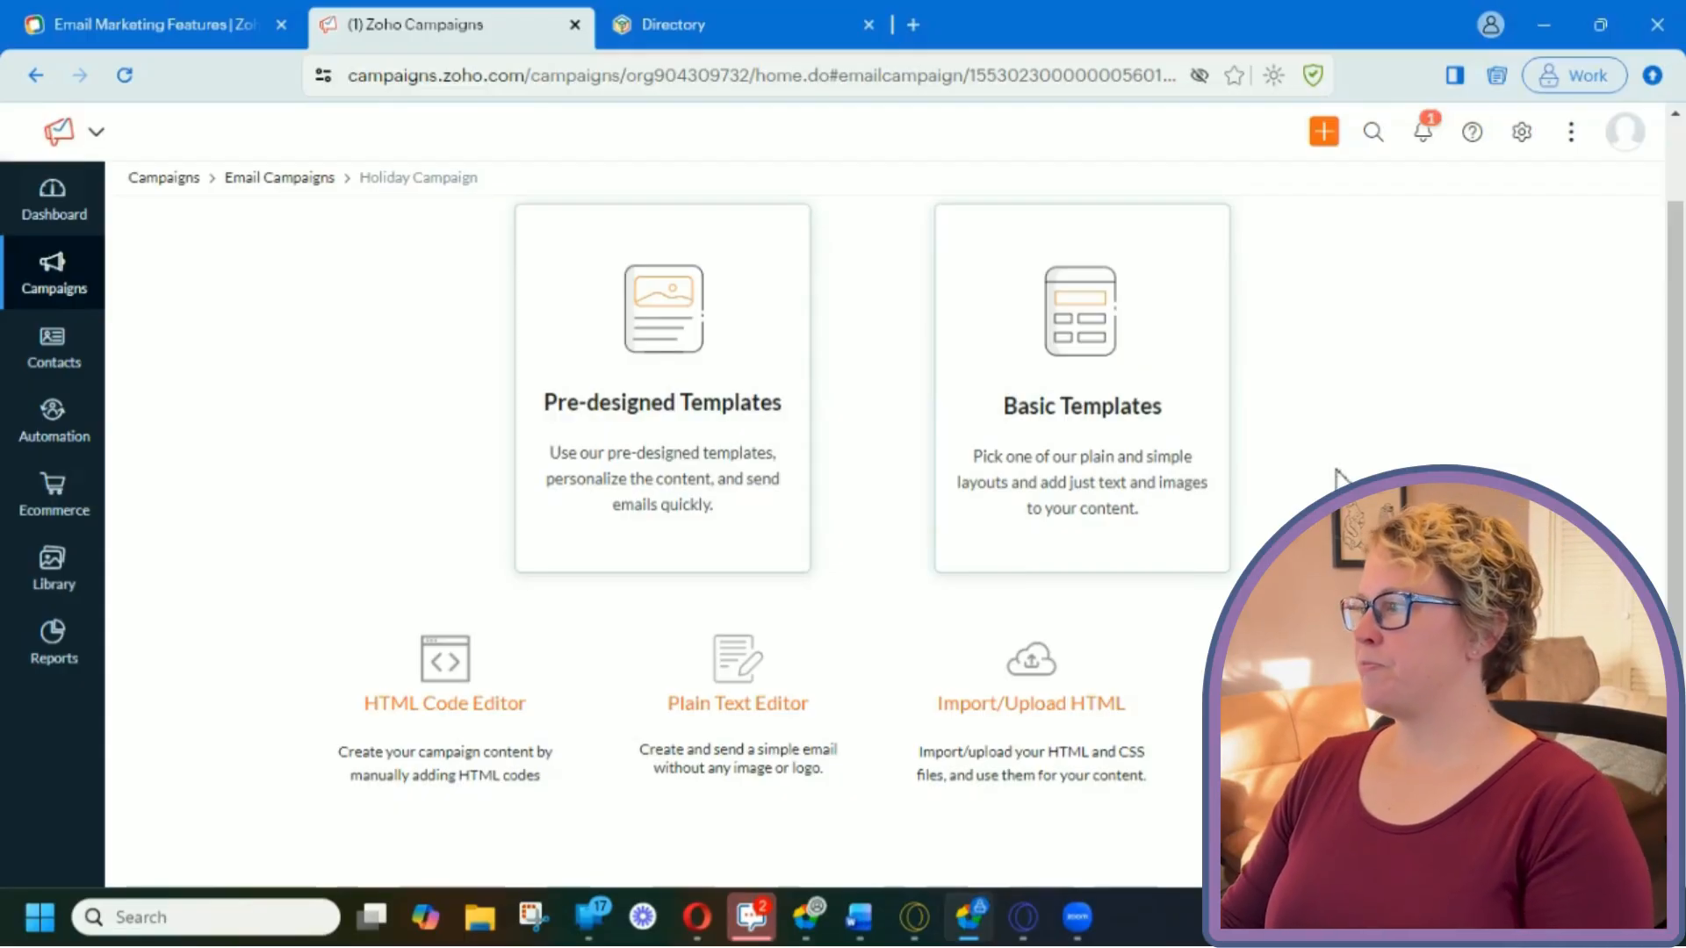
pyautogui.click(659, 483)
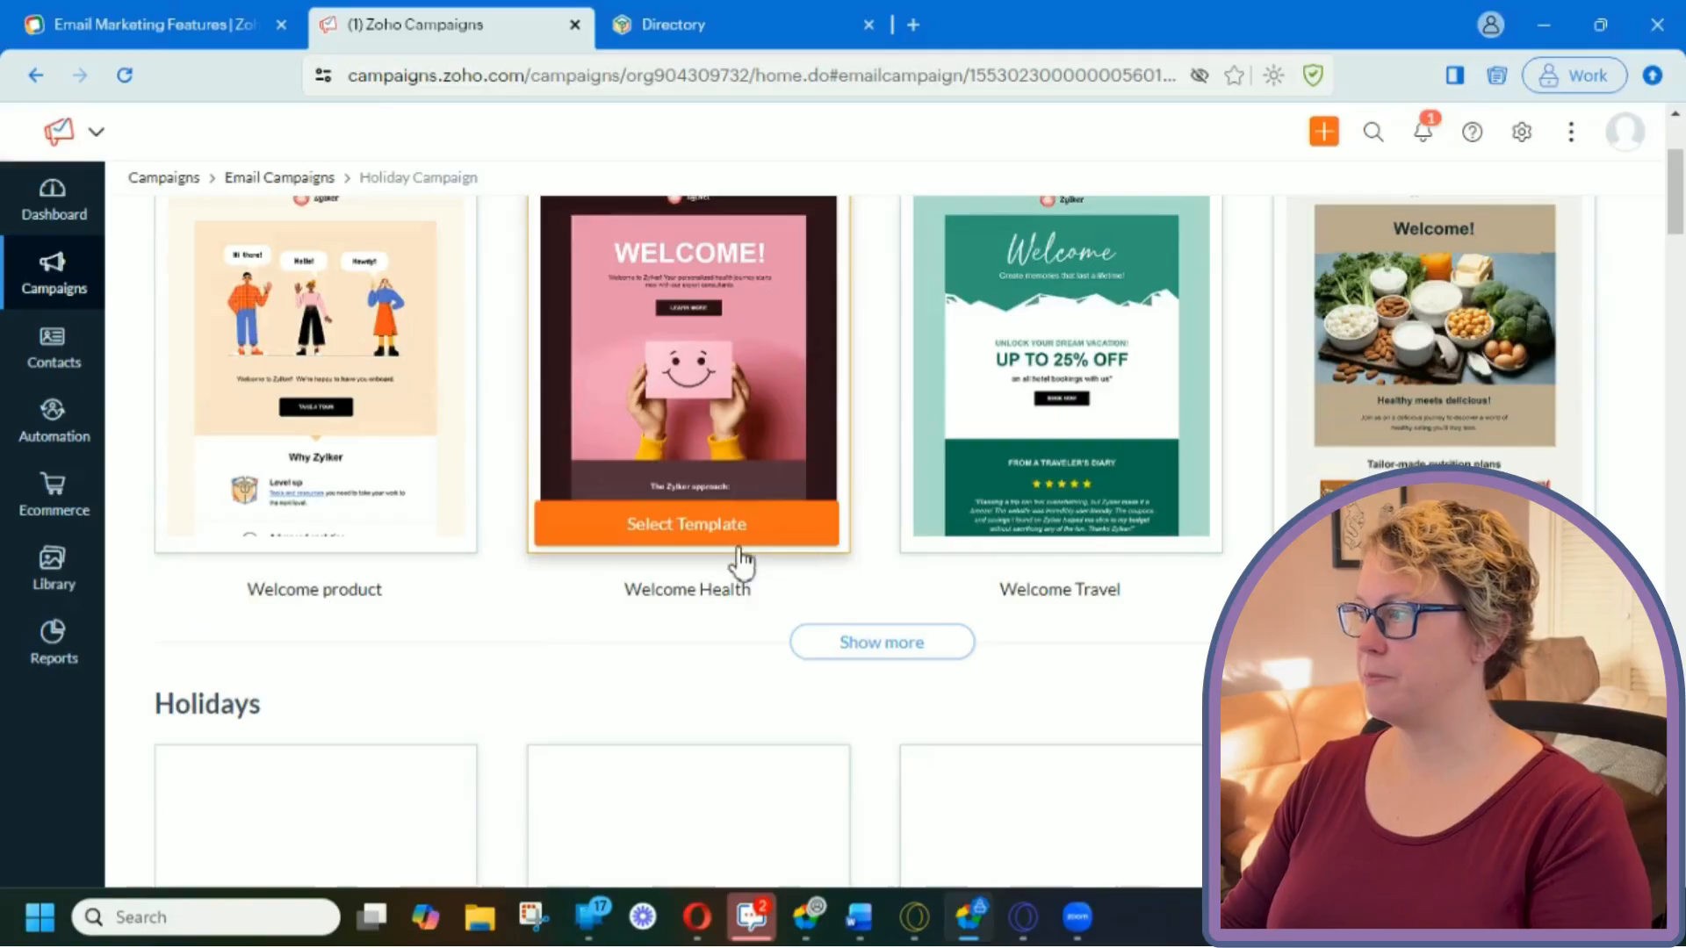
# - Browse the pre-designed template categories from Welcome and Holidays through Newsletters, Webinar and Survey
pyautogui.scroll(-3, 740, 572)
pyautogui.scroll(5, 738, 566)
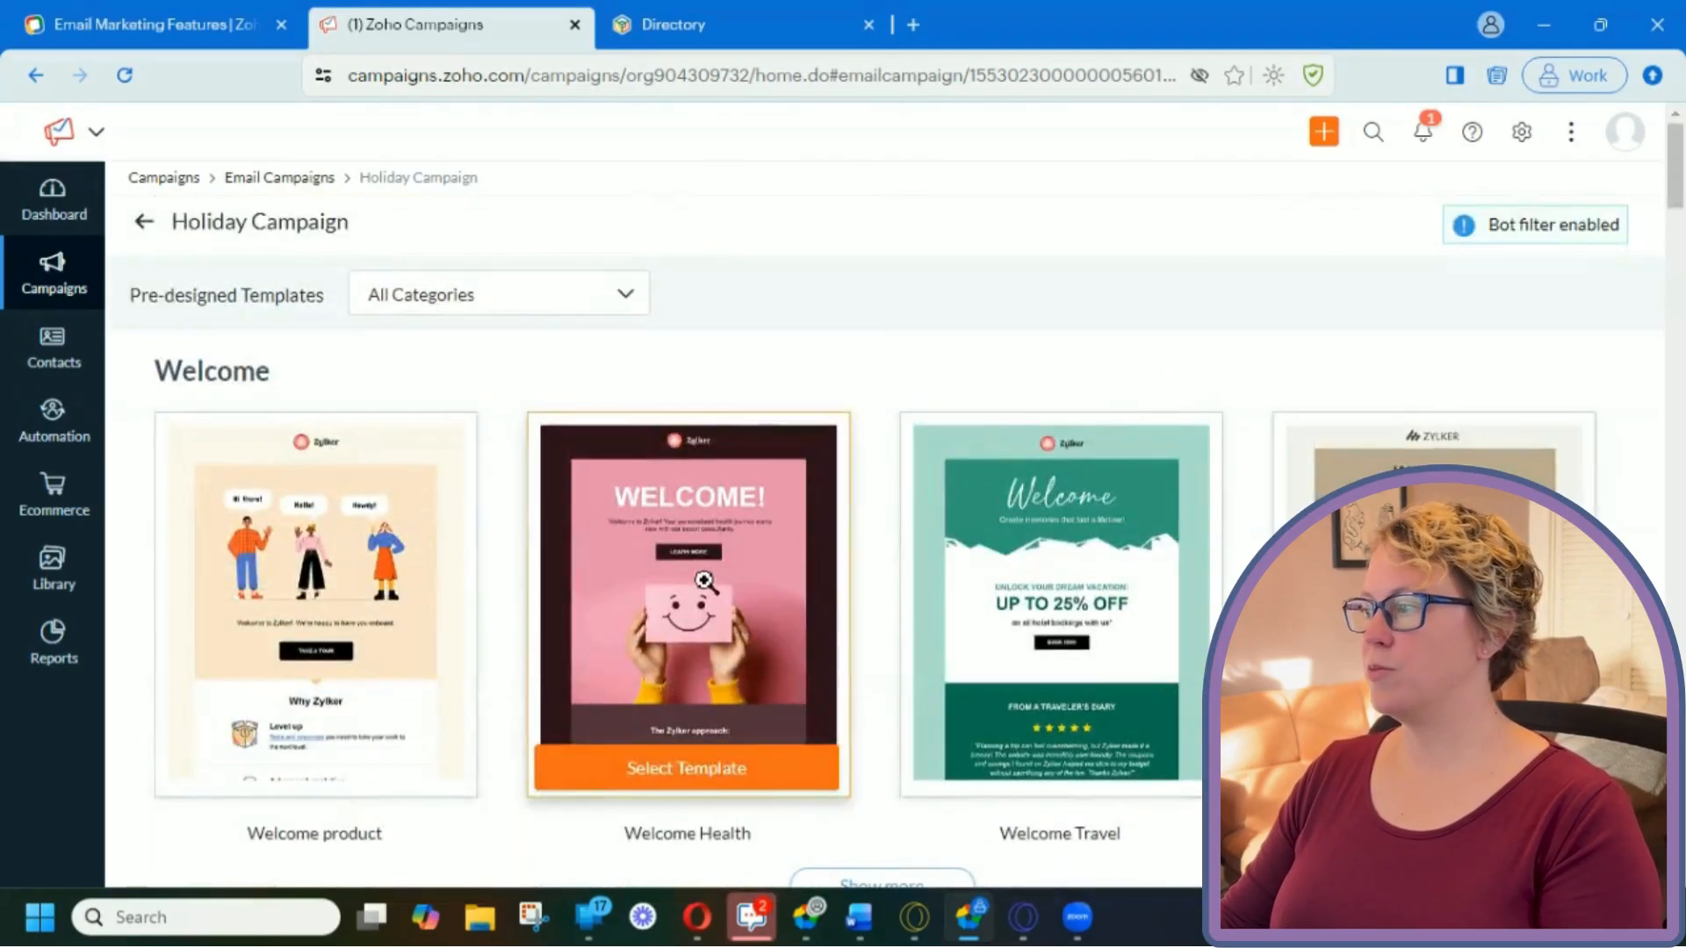
pyautogui.scroll(-4, 1431, 412)
pyautogui.scroll(-4, 740, 570)
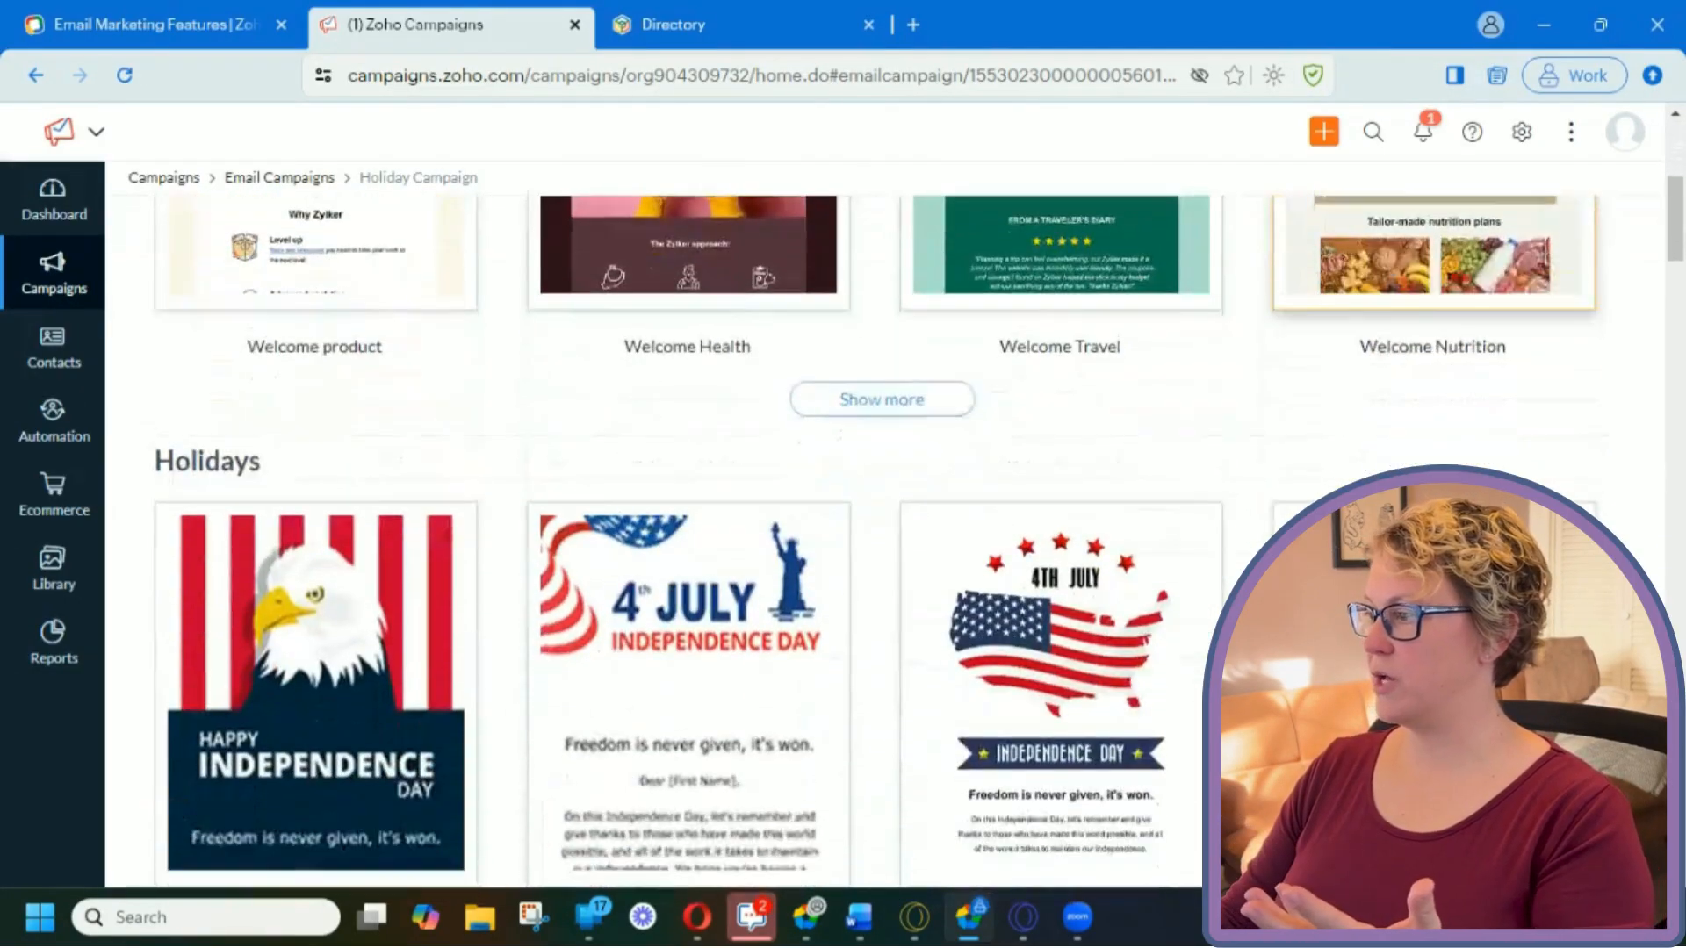
pyautogui.scroll(-2, 1040, 555)
pyautogui.scroll(-3, 1041, 555)
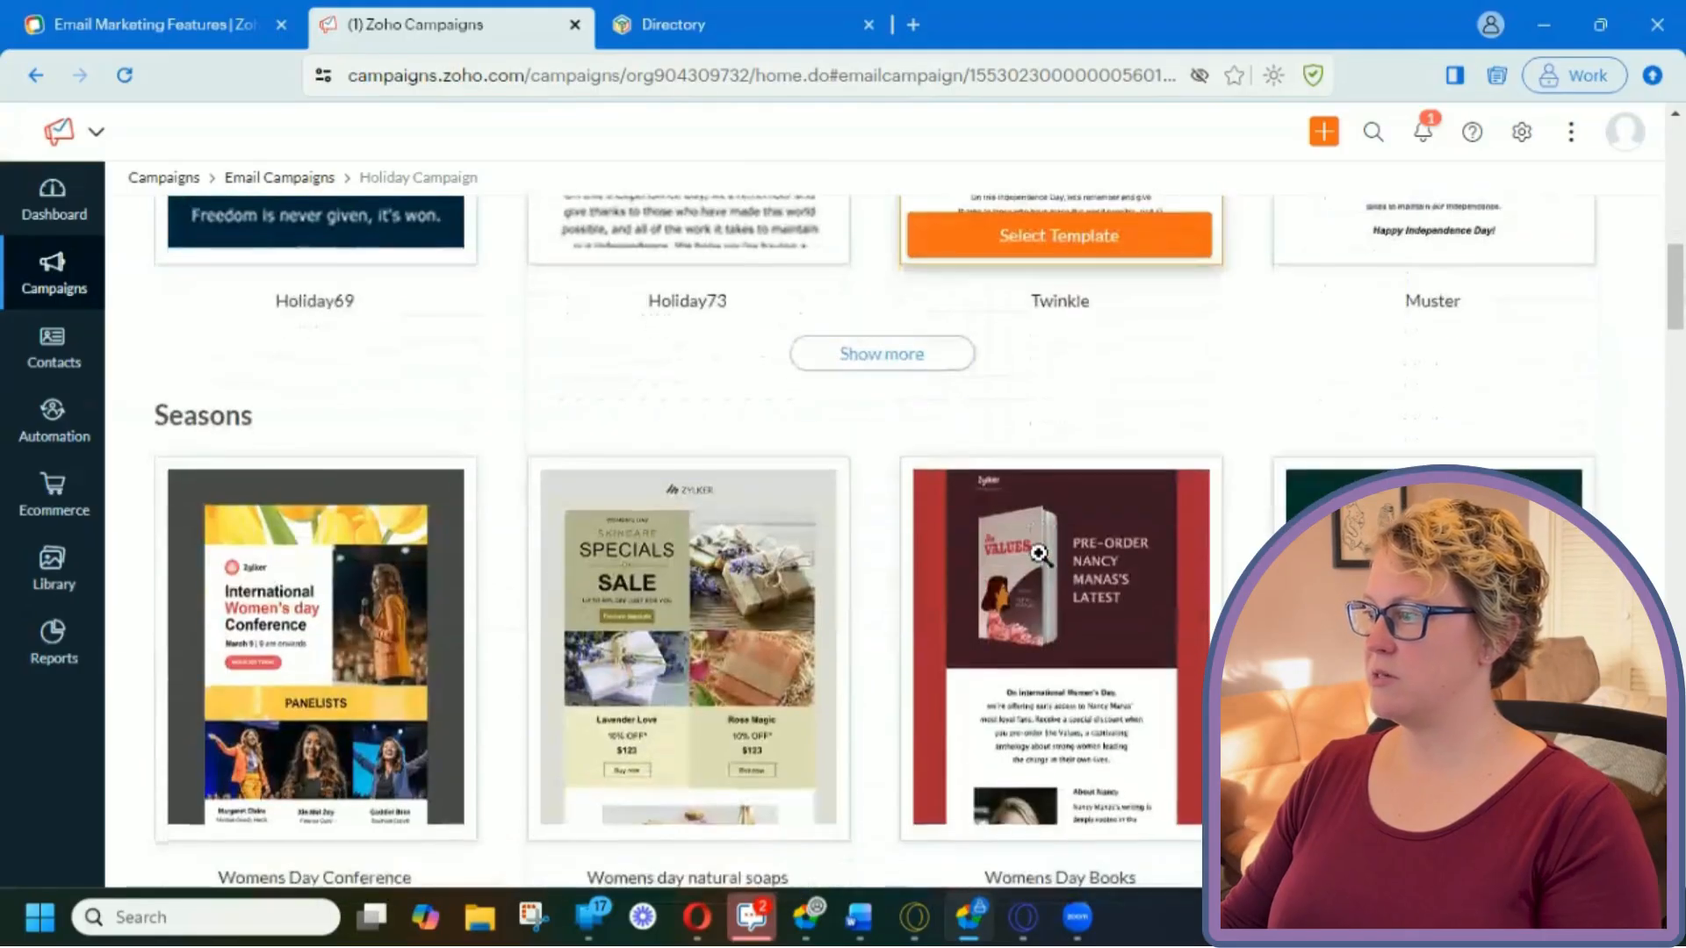
pyautogui.scroll(-6, 1080, 720)
pyautogui.scroll(-2, 1086, 718)
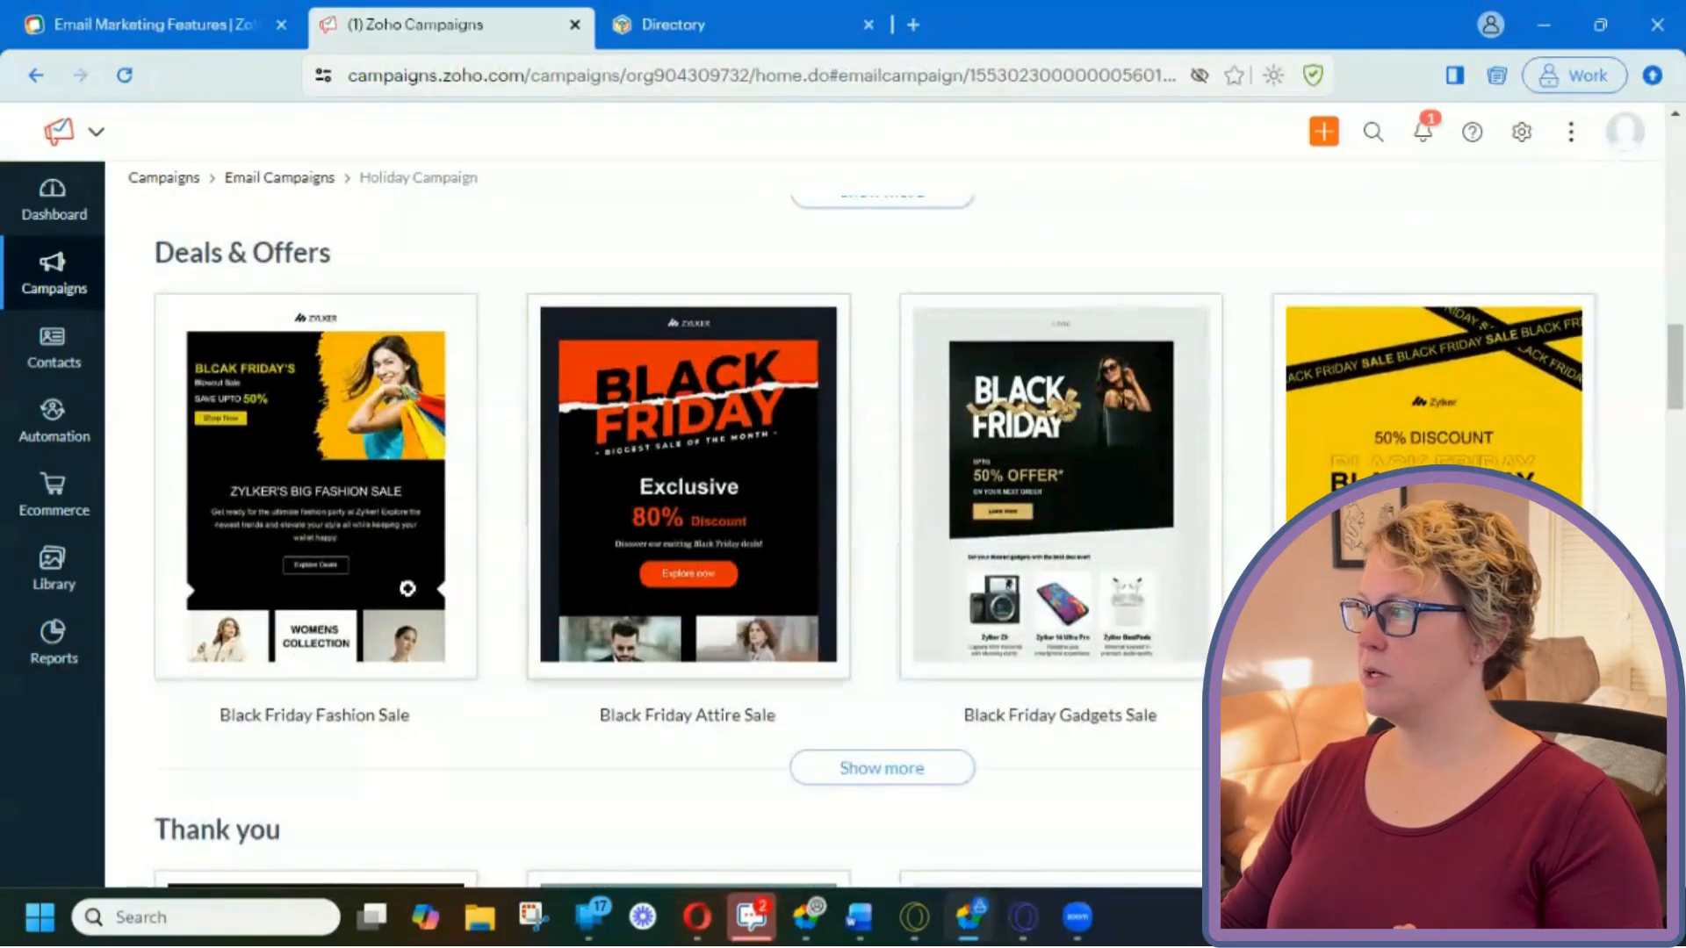
pyautogui.scroll(-4, 1010, 681)
pyautogui.scroll(-3, 1010, 682)
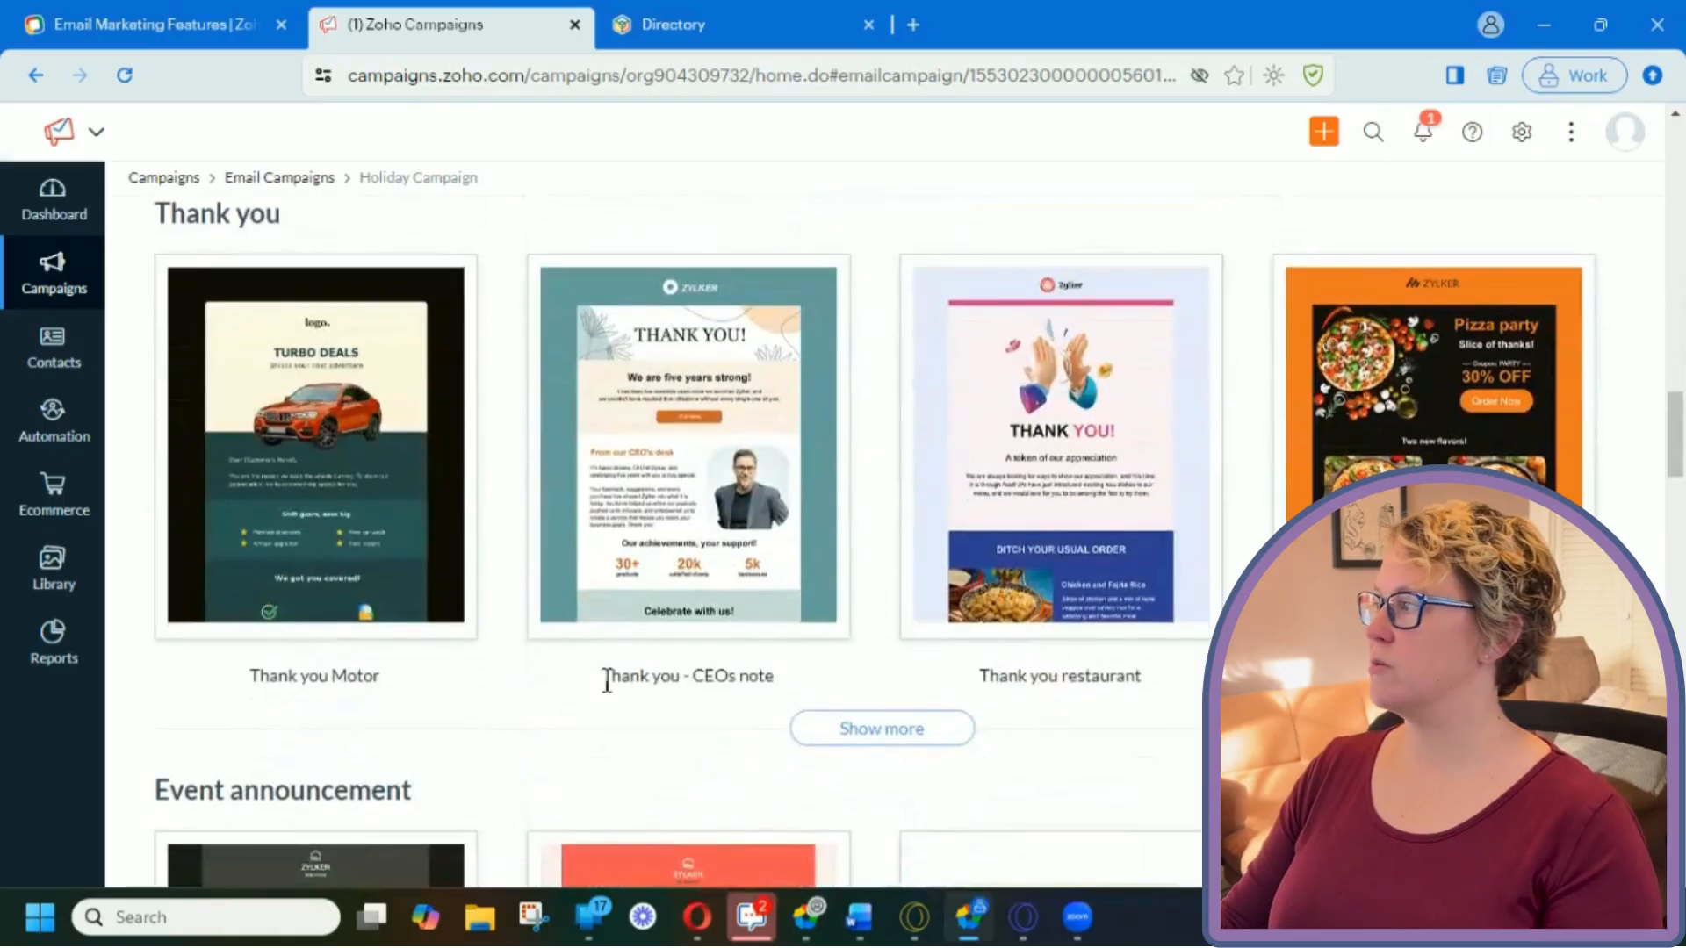
pyautogui.scroll(-7, 907, 623)
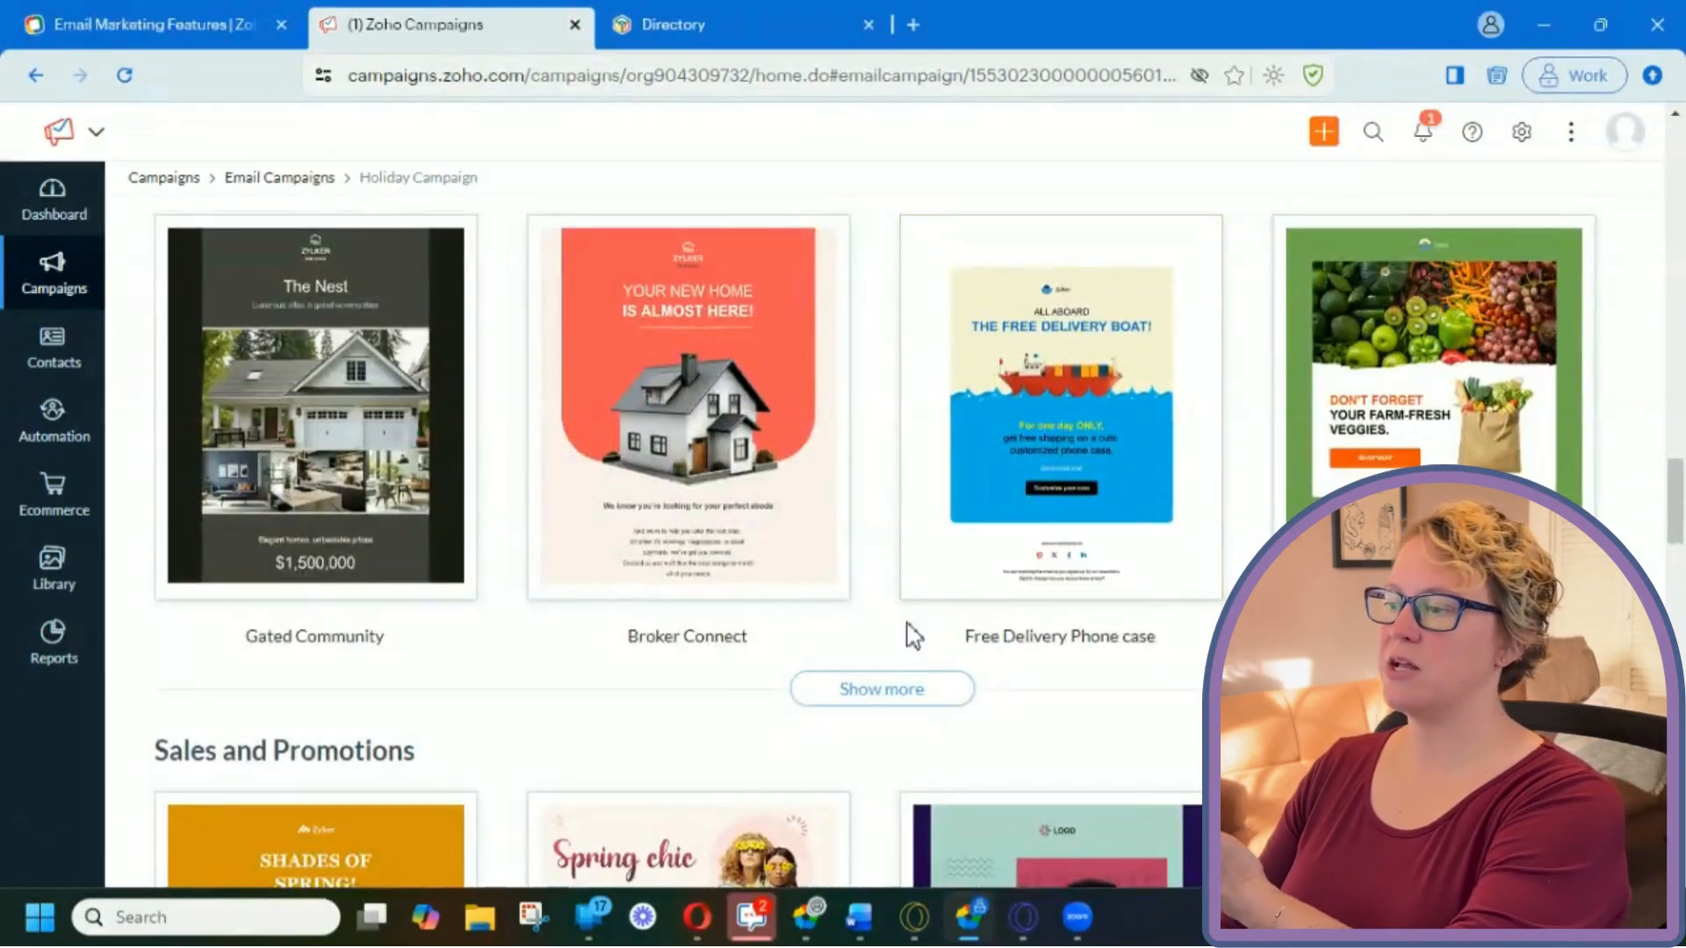
pyautogui.scroll(-5, 909, 629)
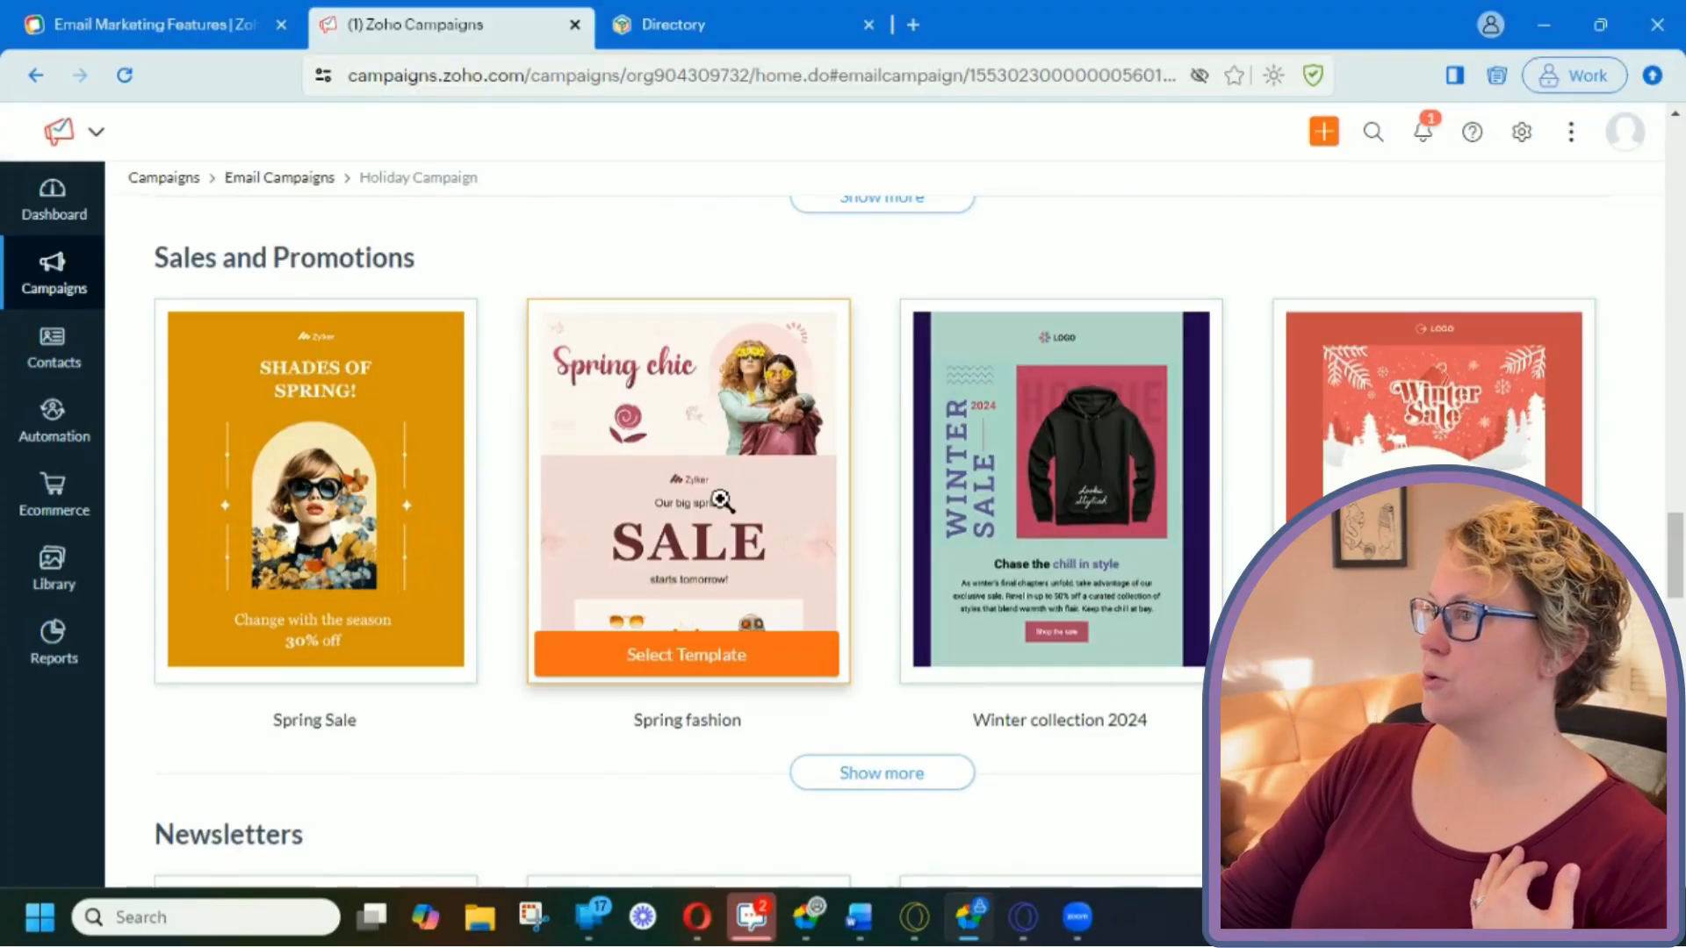
pyautogui.scroll(-7, 718, 496)
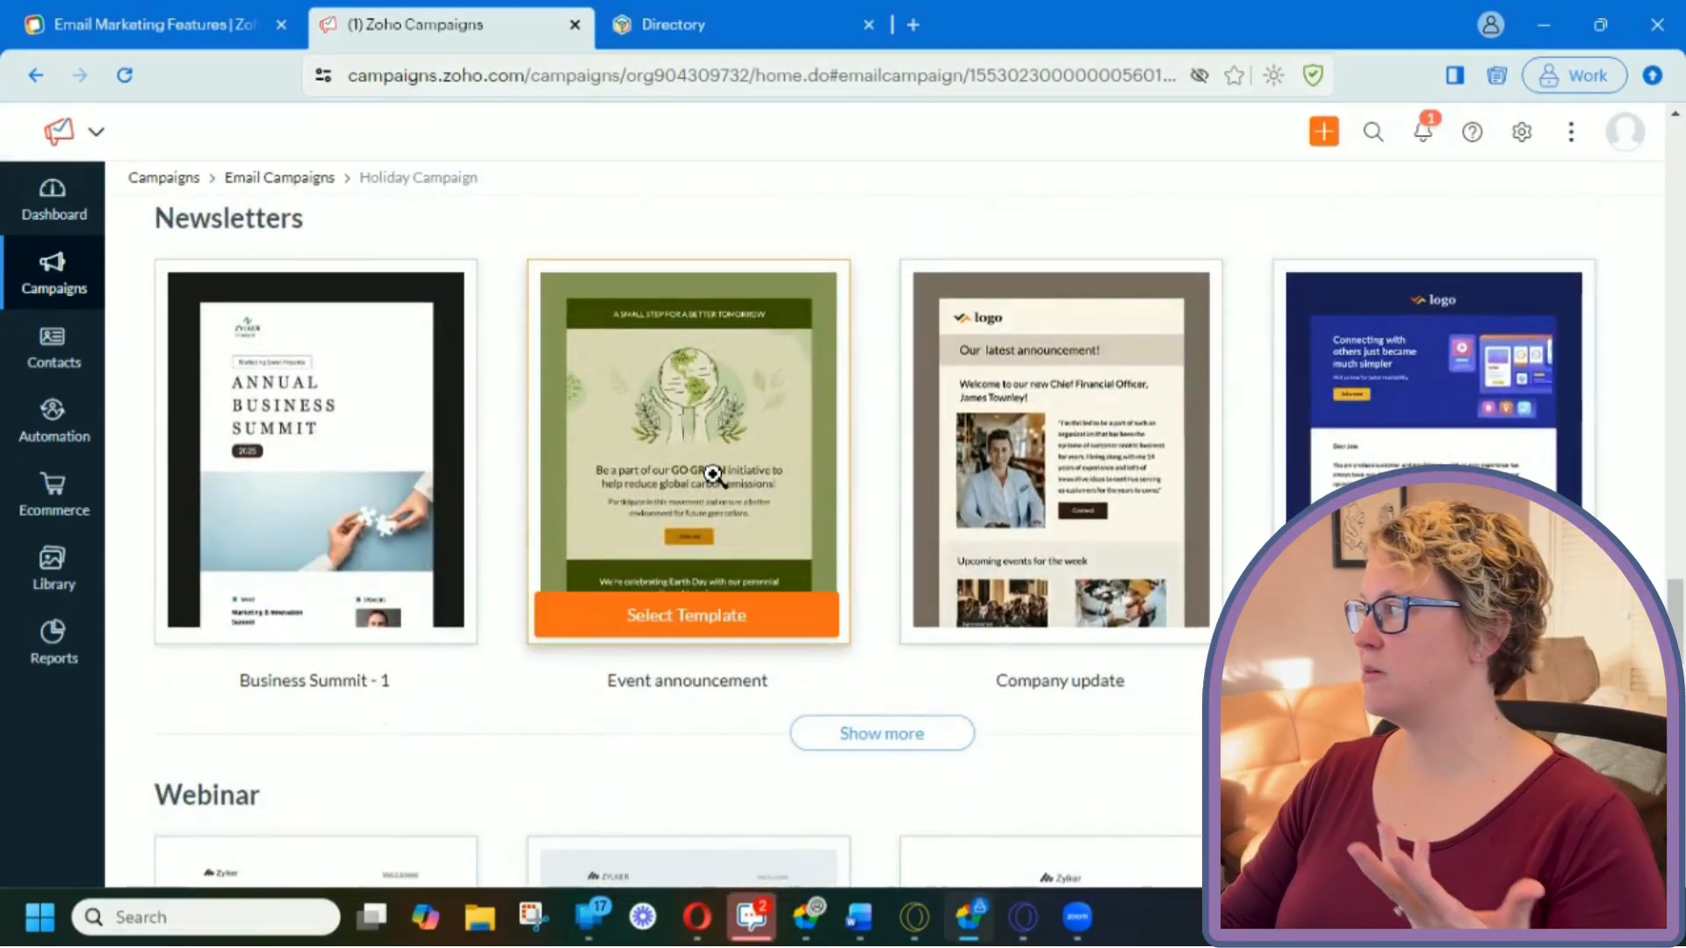
pyautogui.moveTo(840, 624)
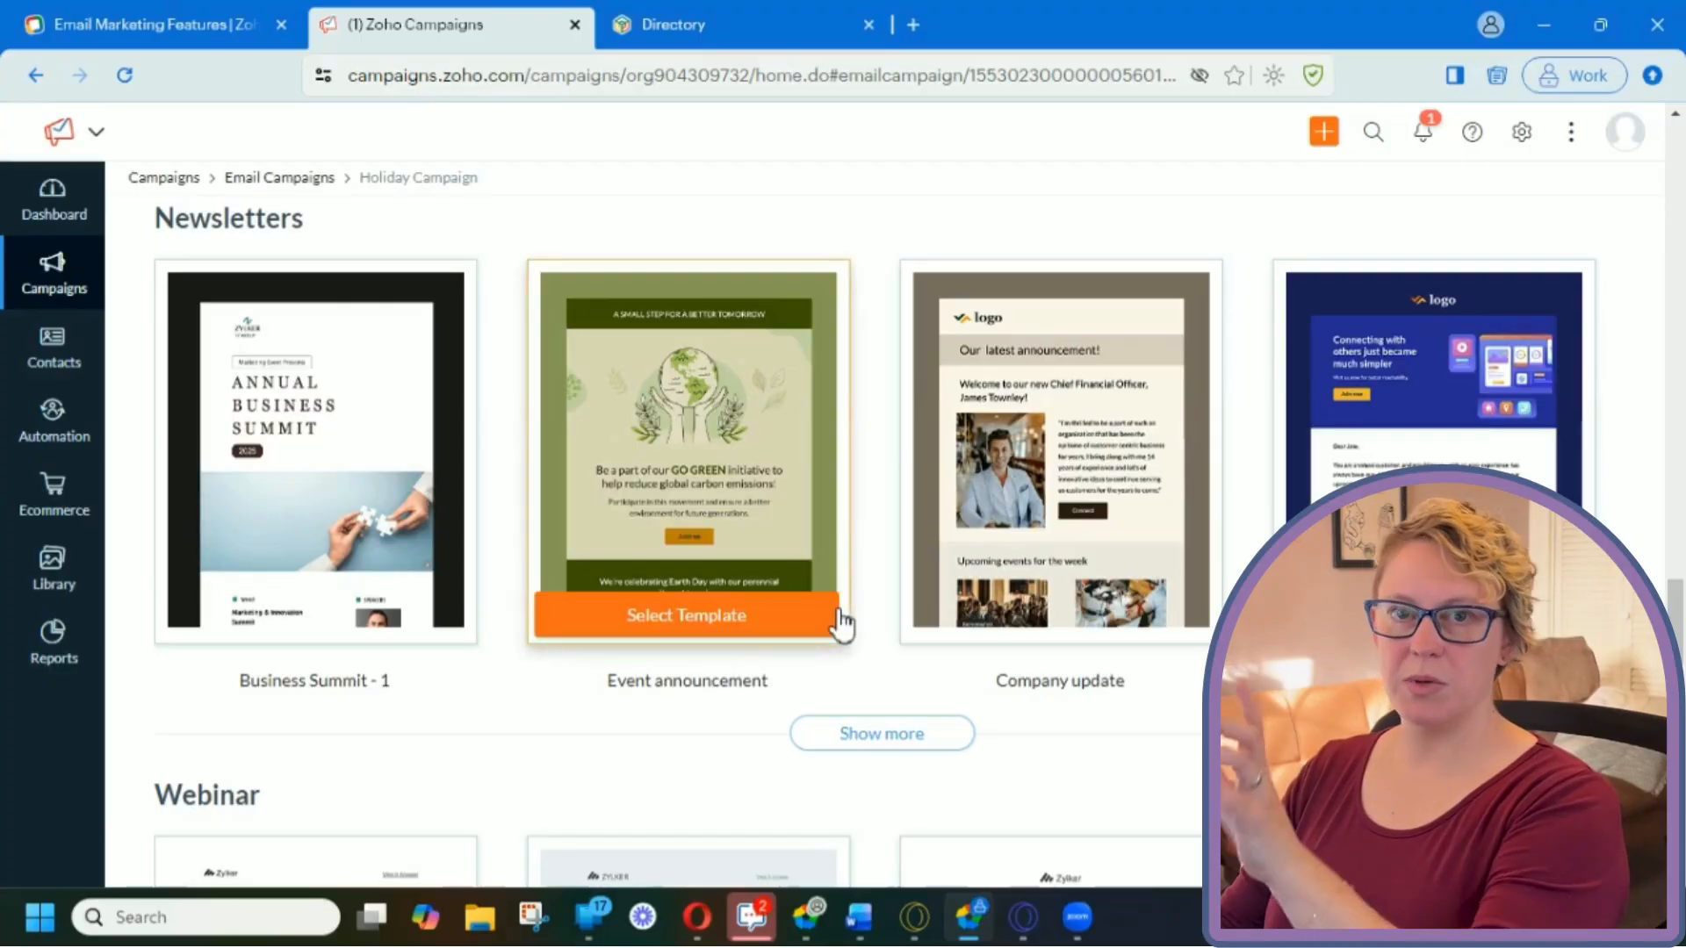
pyautogui.scroll(-5, 823, 747)
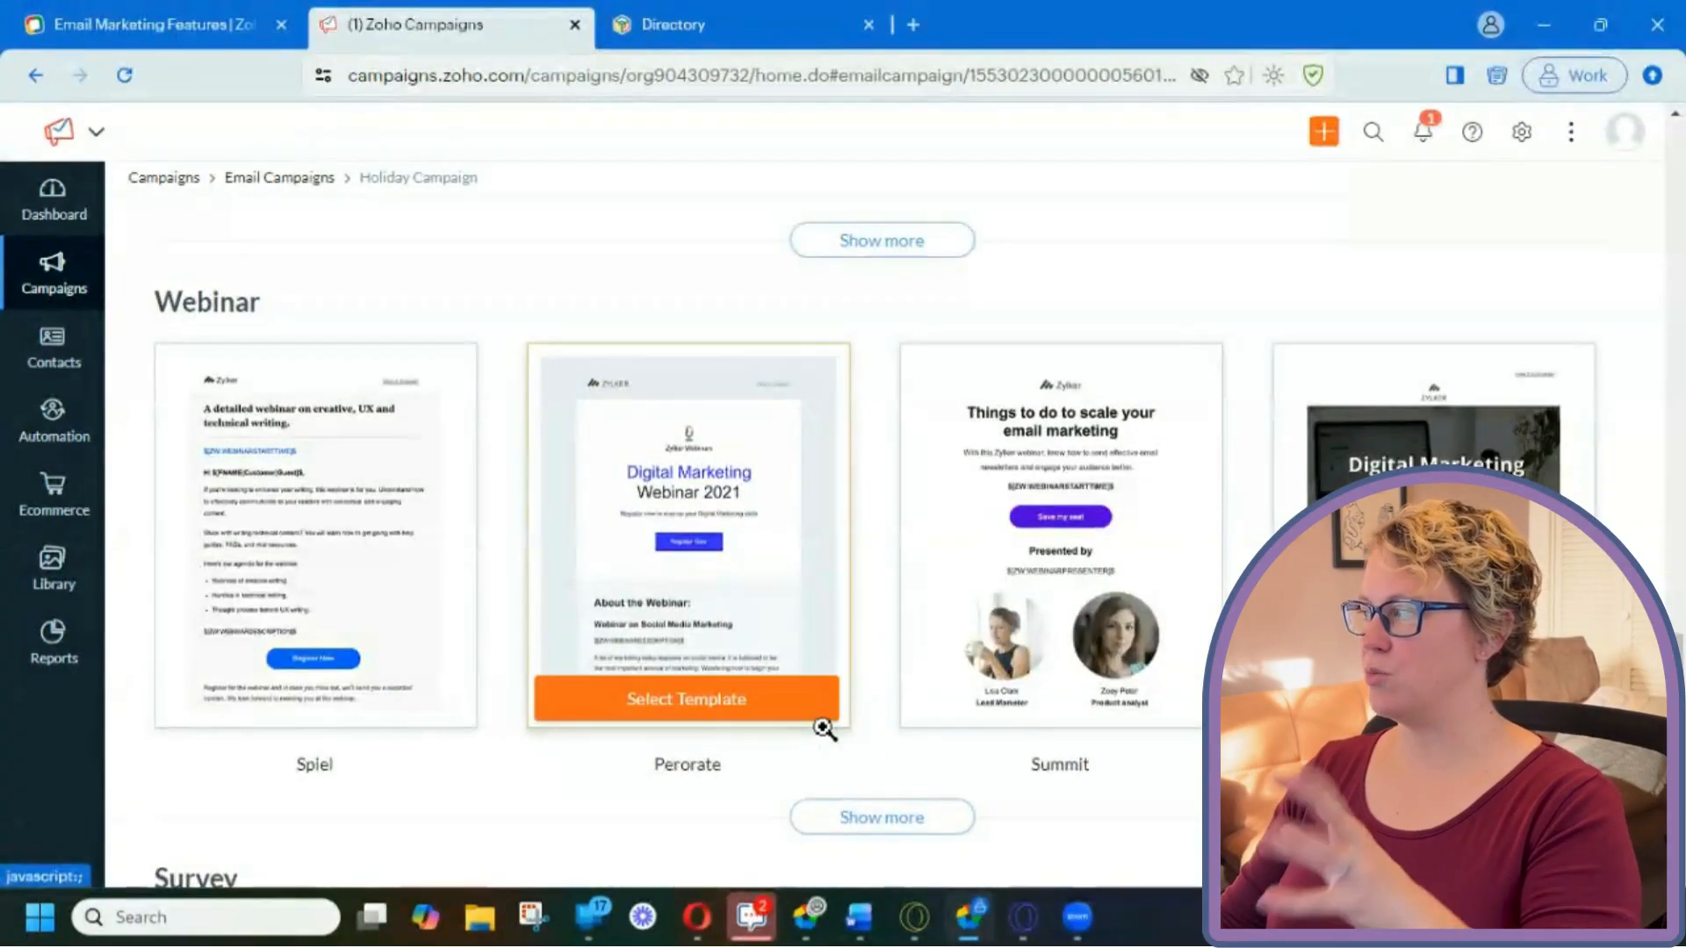
pyautogui.scroll(-5, 858, 527)
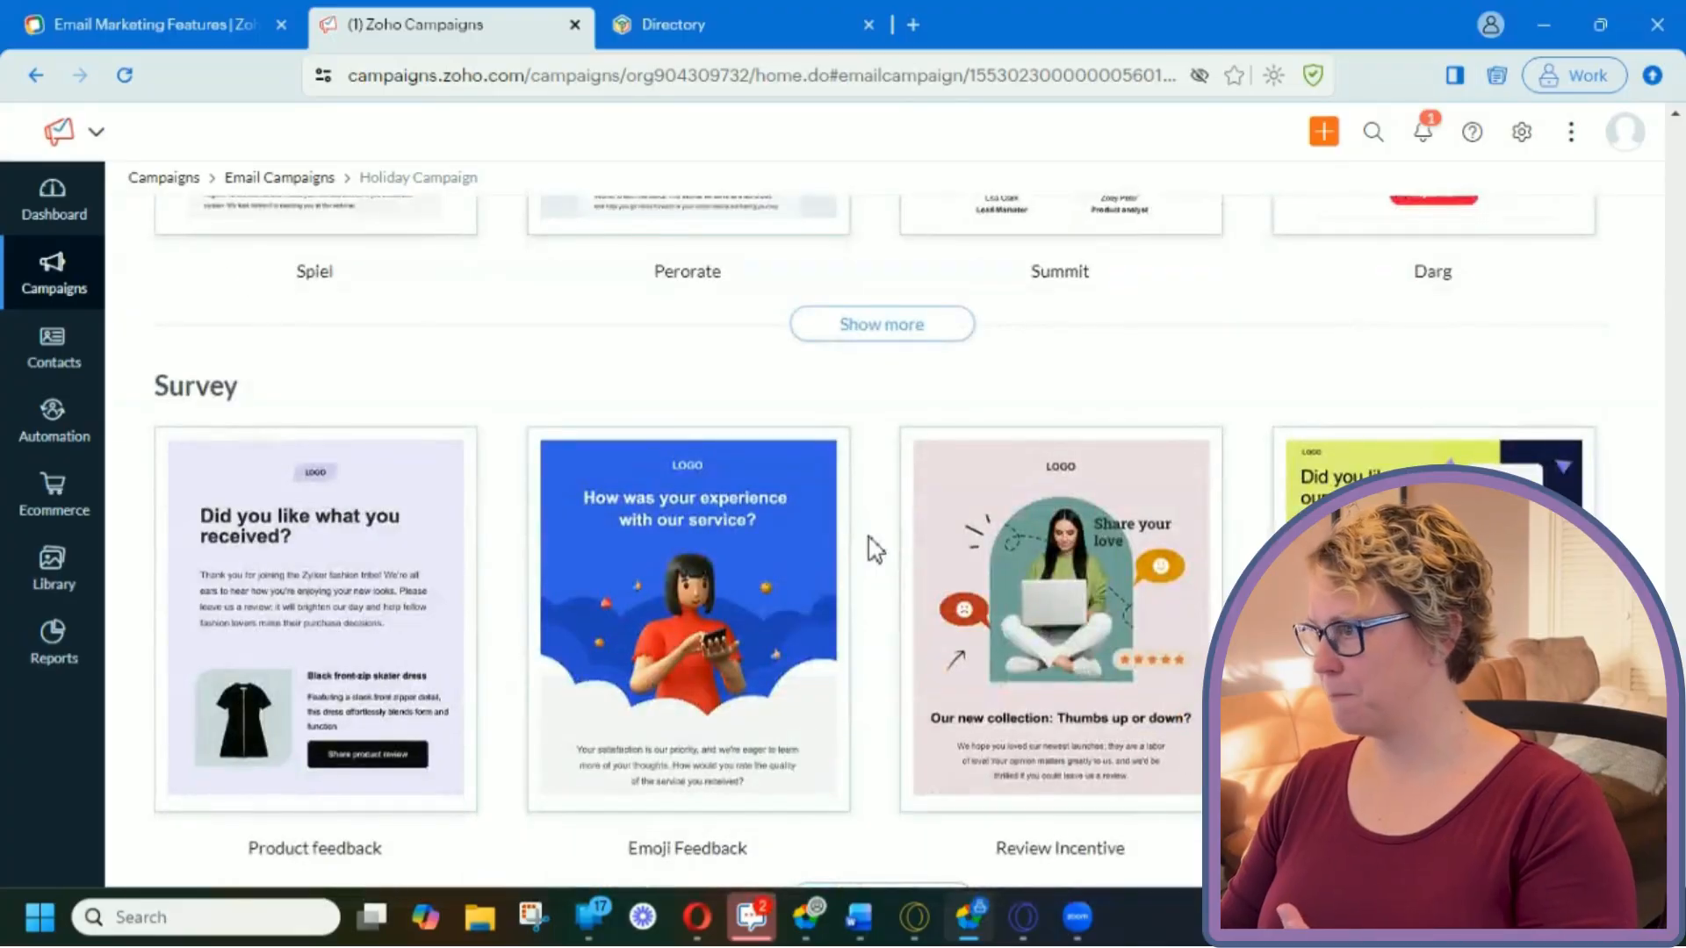
pyautogui.scroll(-1, 876, 550)
# - Select the red Winter Sale template from the Sales and Promotions category for the campaign
pyautogui.scroll(14, 875, 549)
pyautogui.scroll(4, 875, 550)
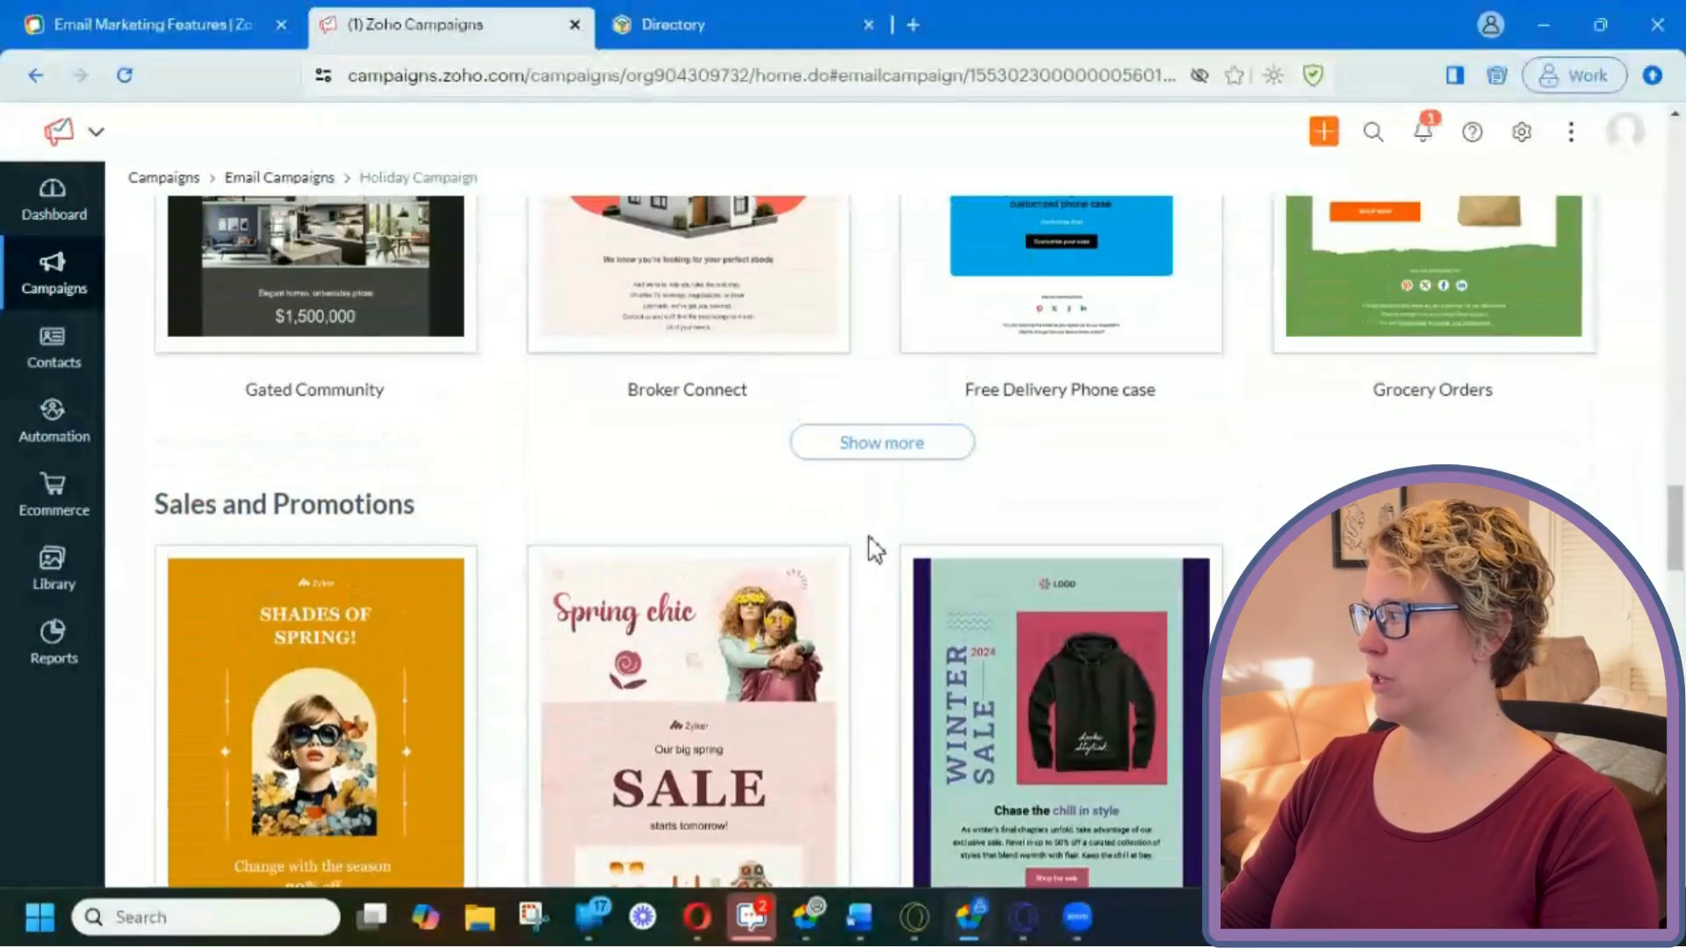
pyautogui.scroll(-4, 861, 549)
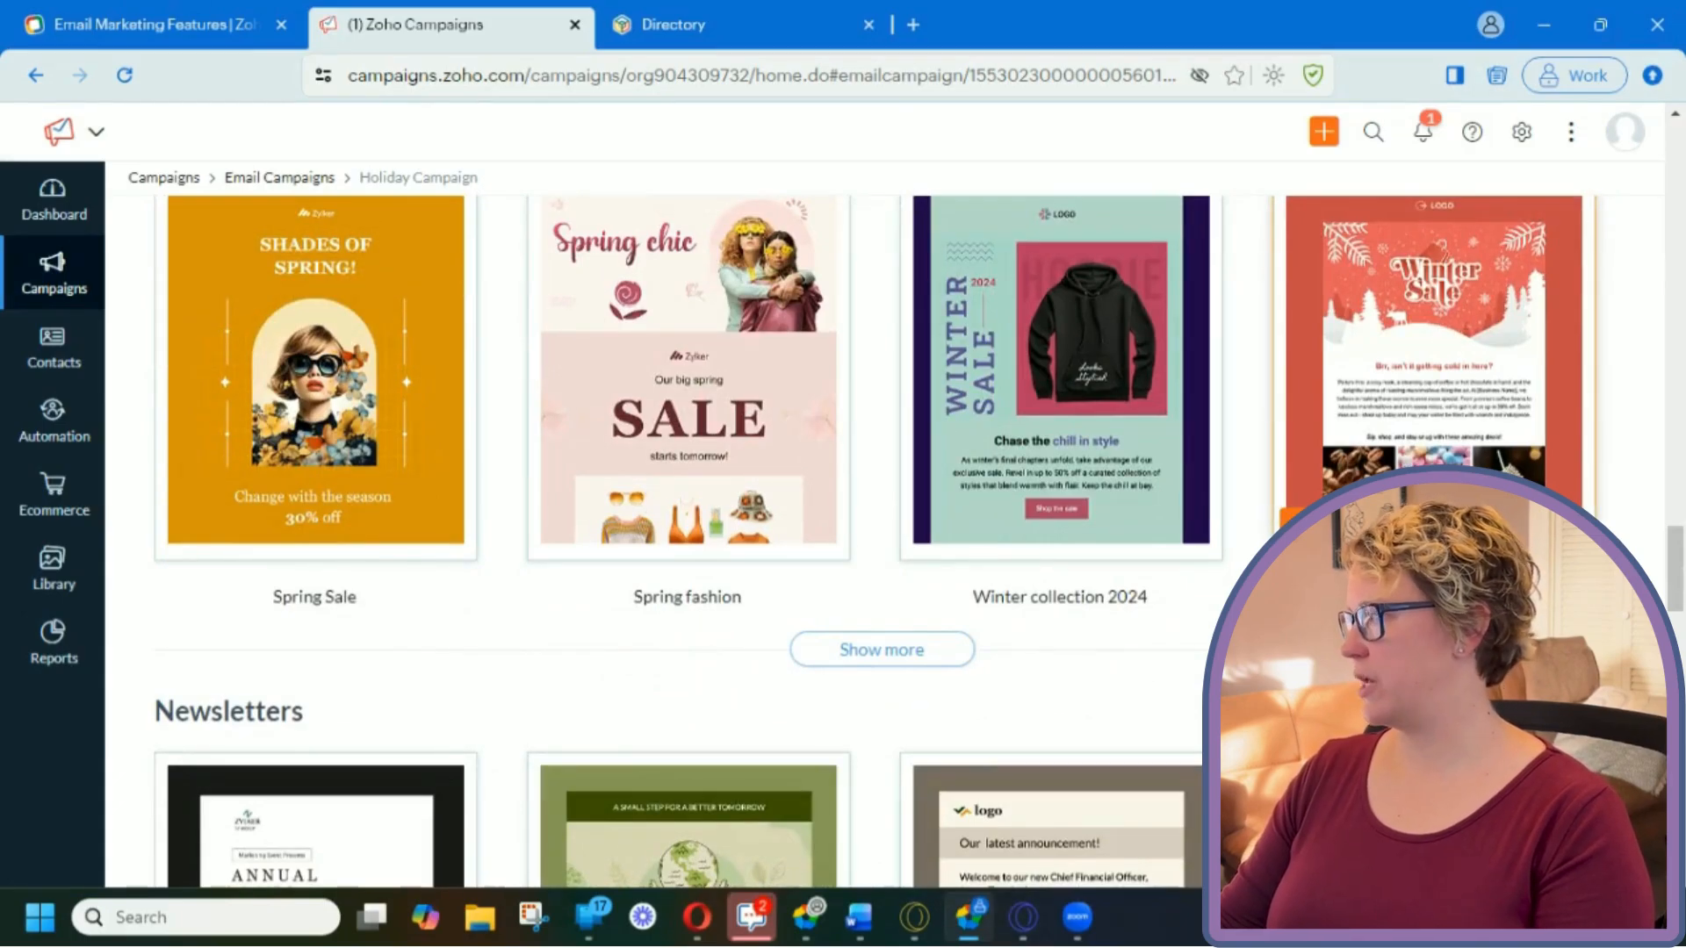
pyautogui.click(1357, 533)
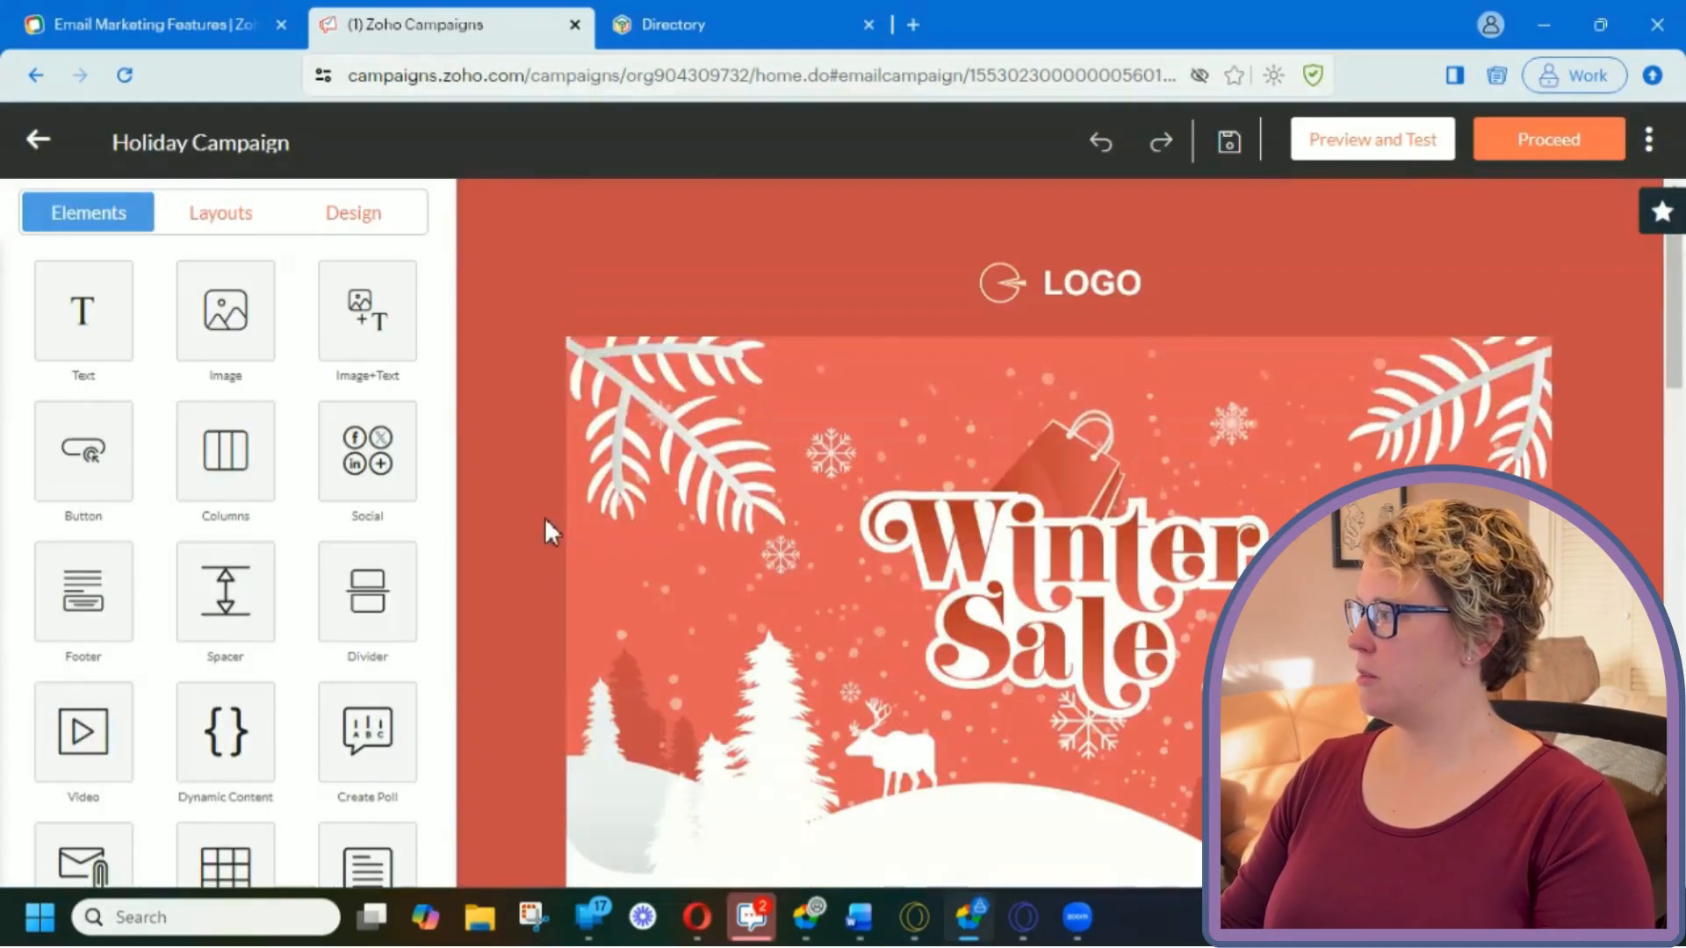
# - Examine the image properties of the template's logo, including link, alternate text and padding, and close them without changes
pyautogui.click(1058, 281)
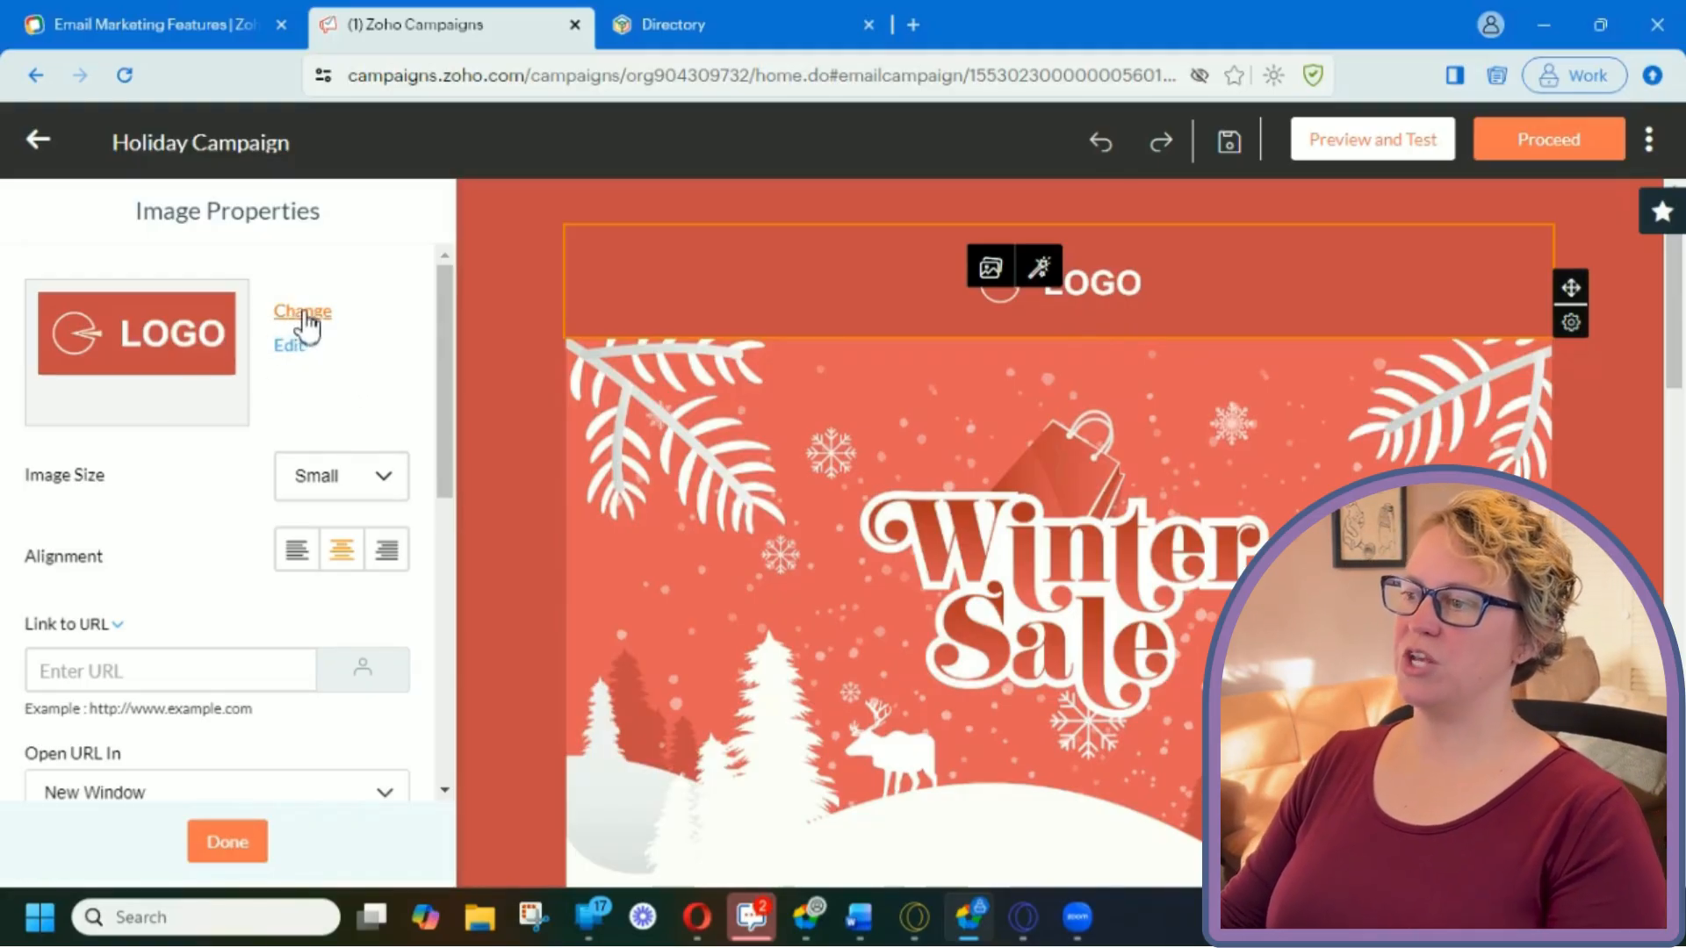
pyautogui.scroll(-5, 198, 400)
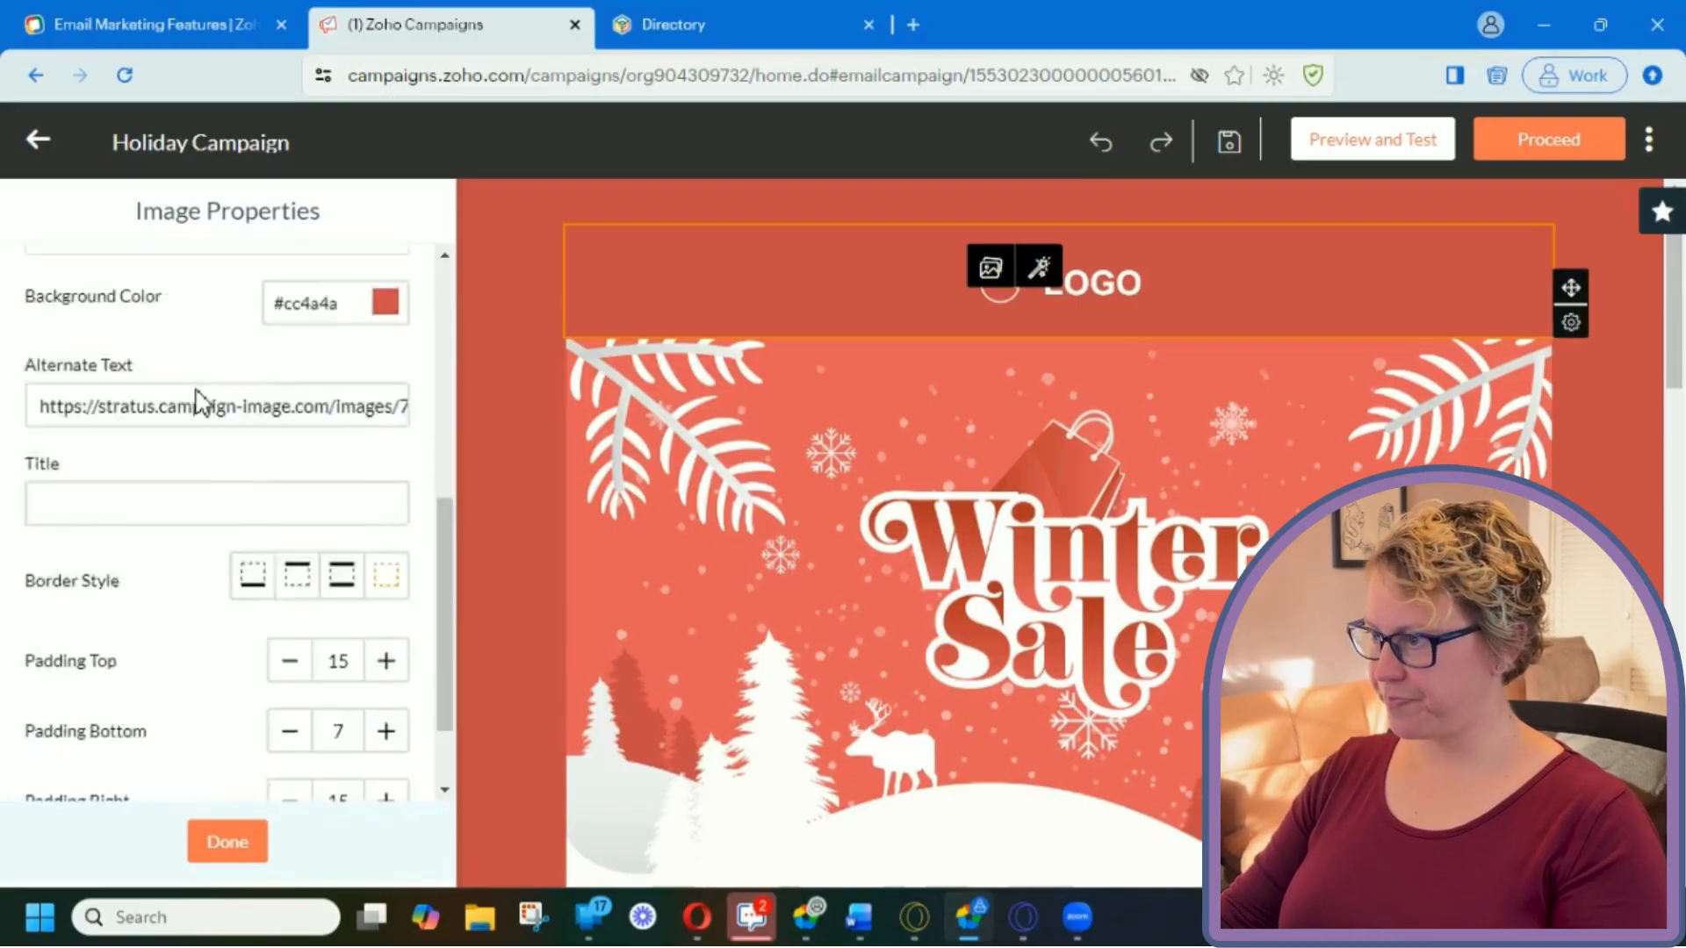
pyautogui.scroll(-1, 196, 396)
pyautogui.scroll(7, 196, 391)
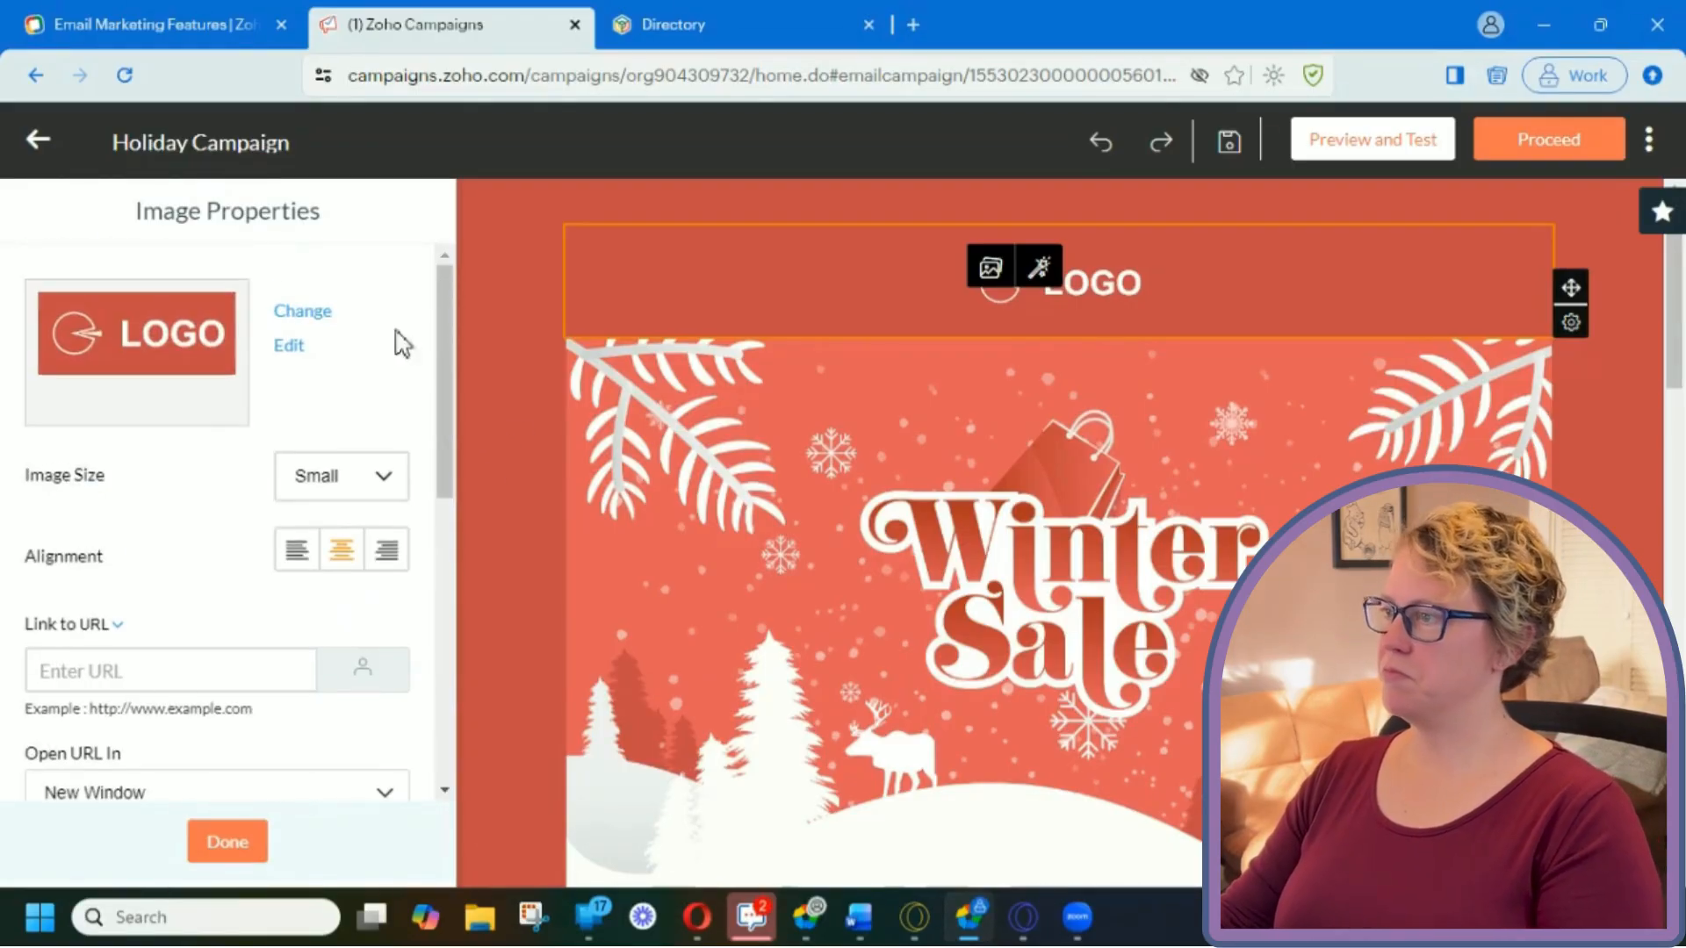
pyautogui.click(224, 853)
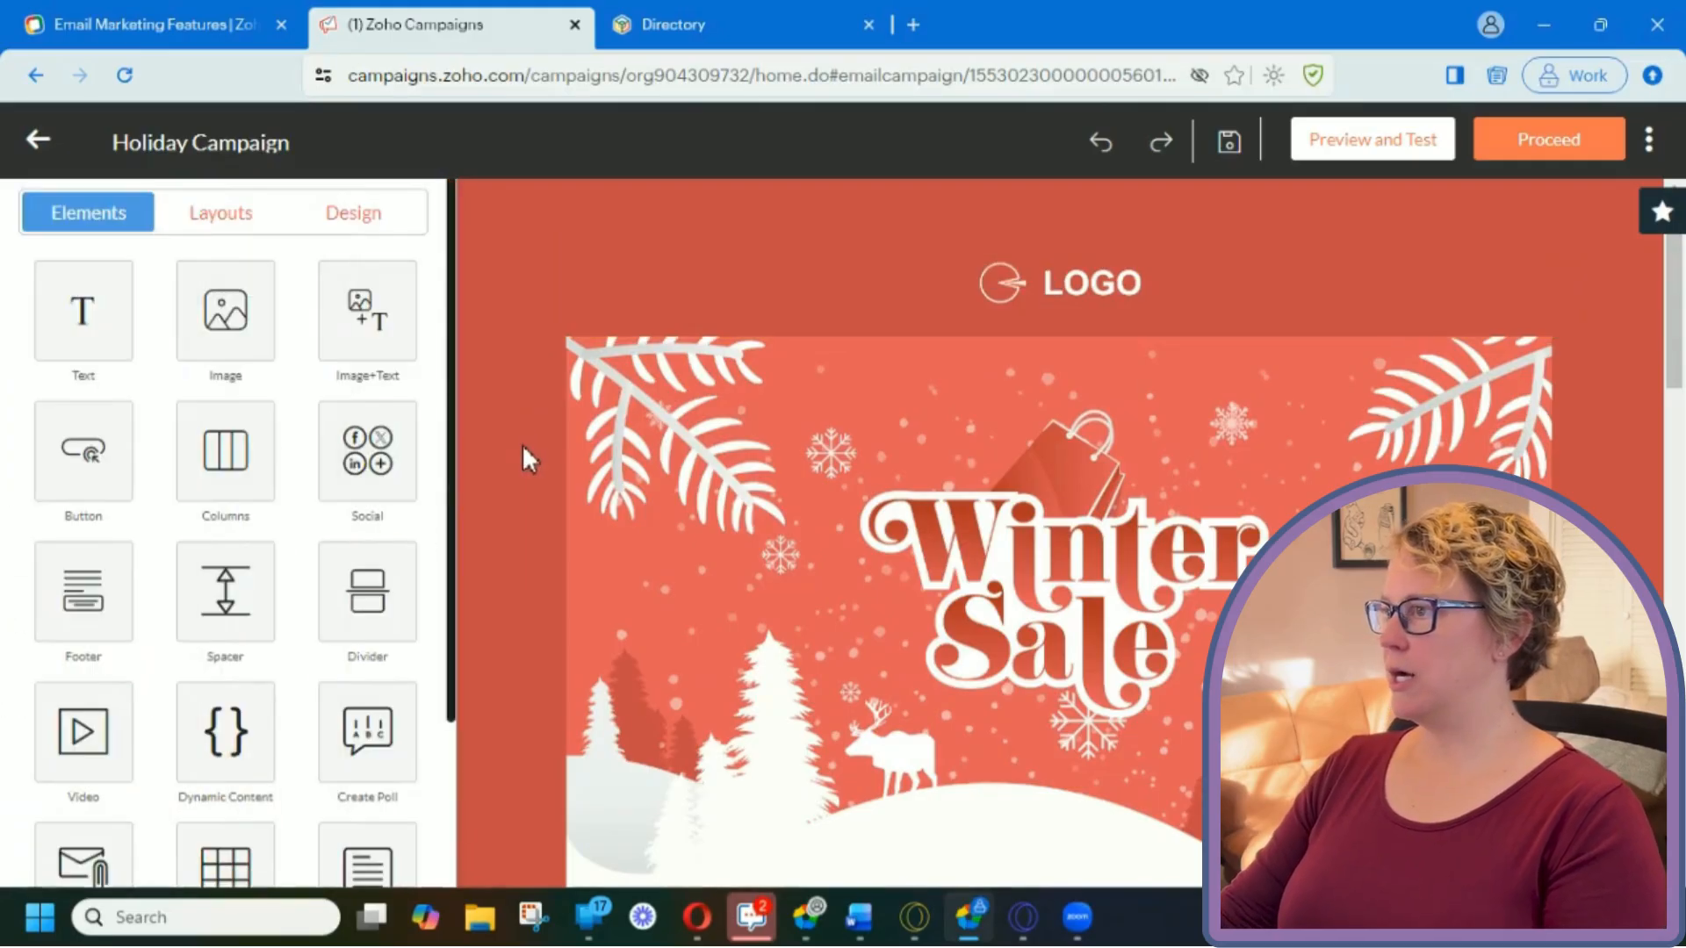
# - Look through the Winter Sale template and examine the banner image's properties, closing them without changes
pyautogui.scroll(-10, 526, 446)
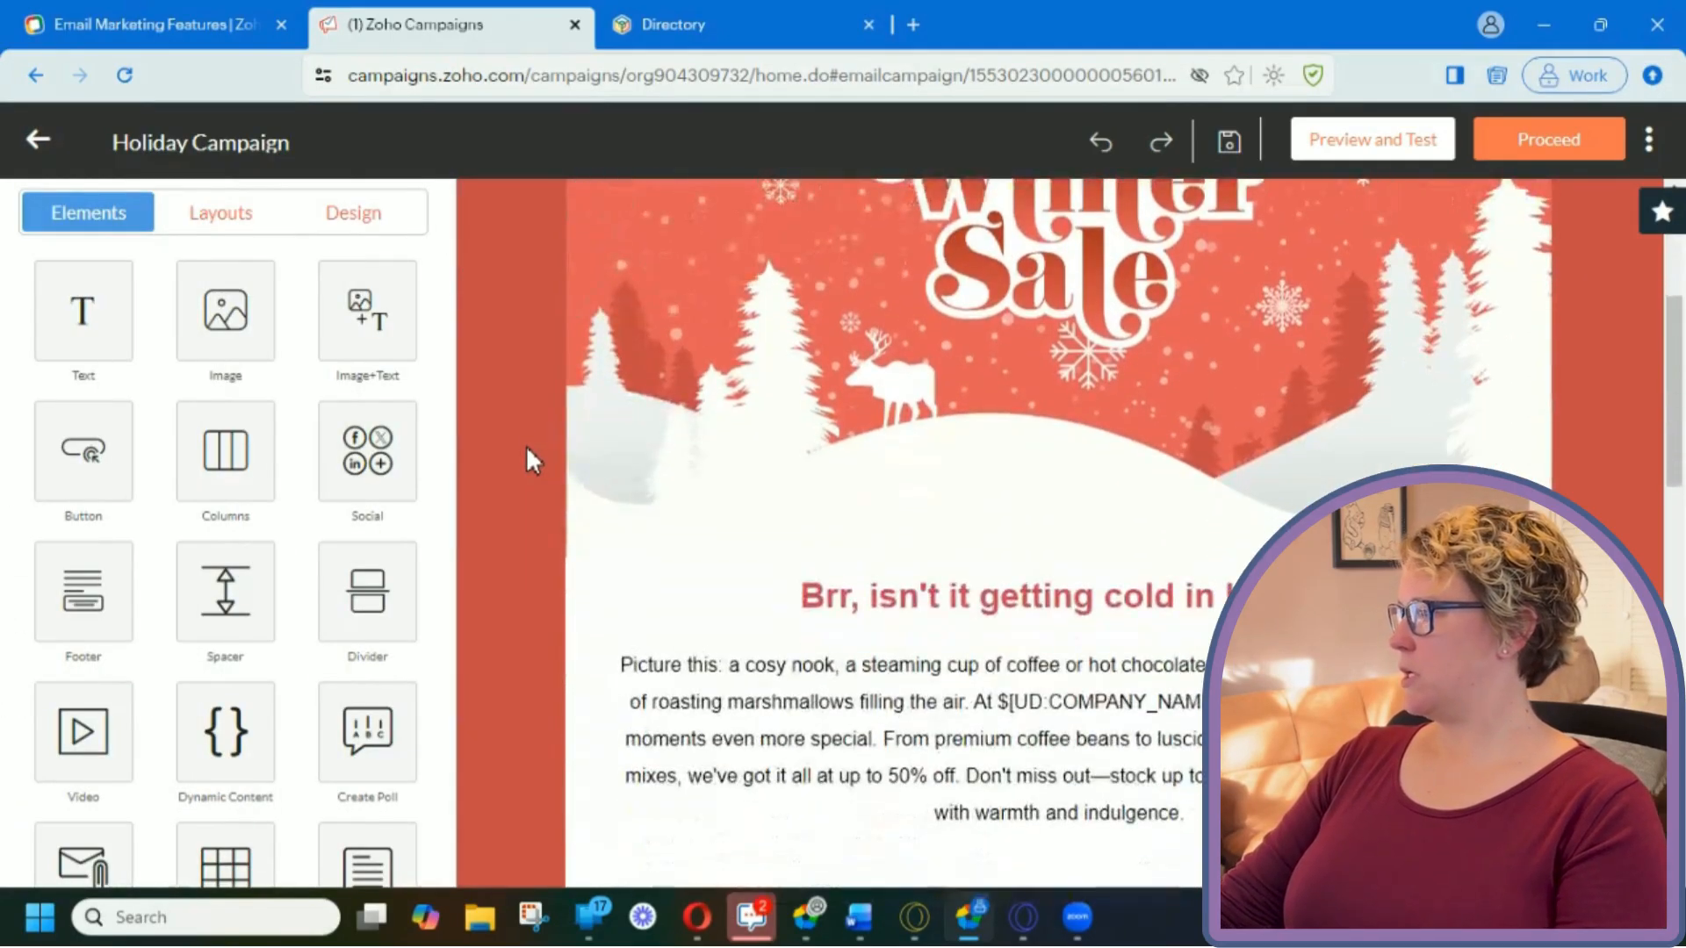
pyautogui.scroll(5, 837, 439)
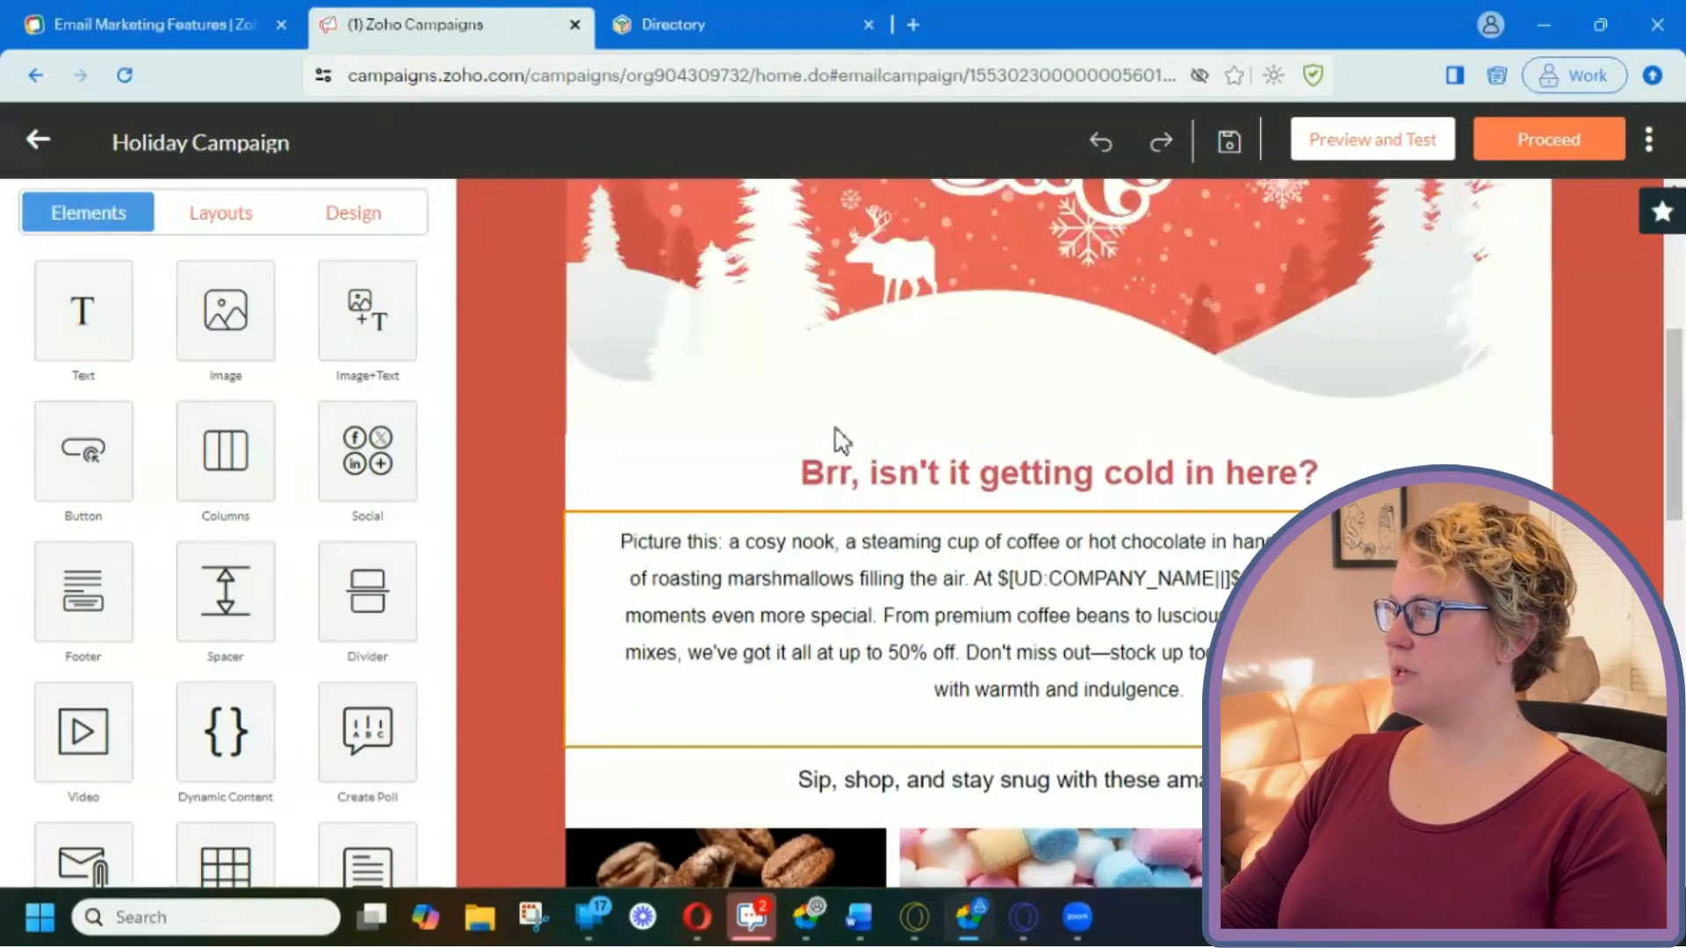
pyautogui.scroll(1, 839, 440)
pyautogui.scroll(1, 1026, 412)
pyautogui.click(1033, 416)
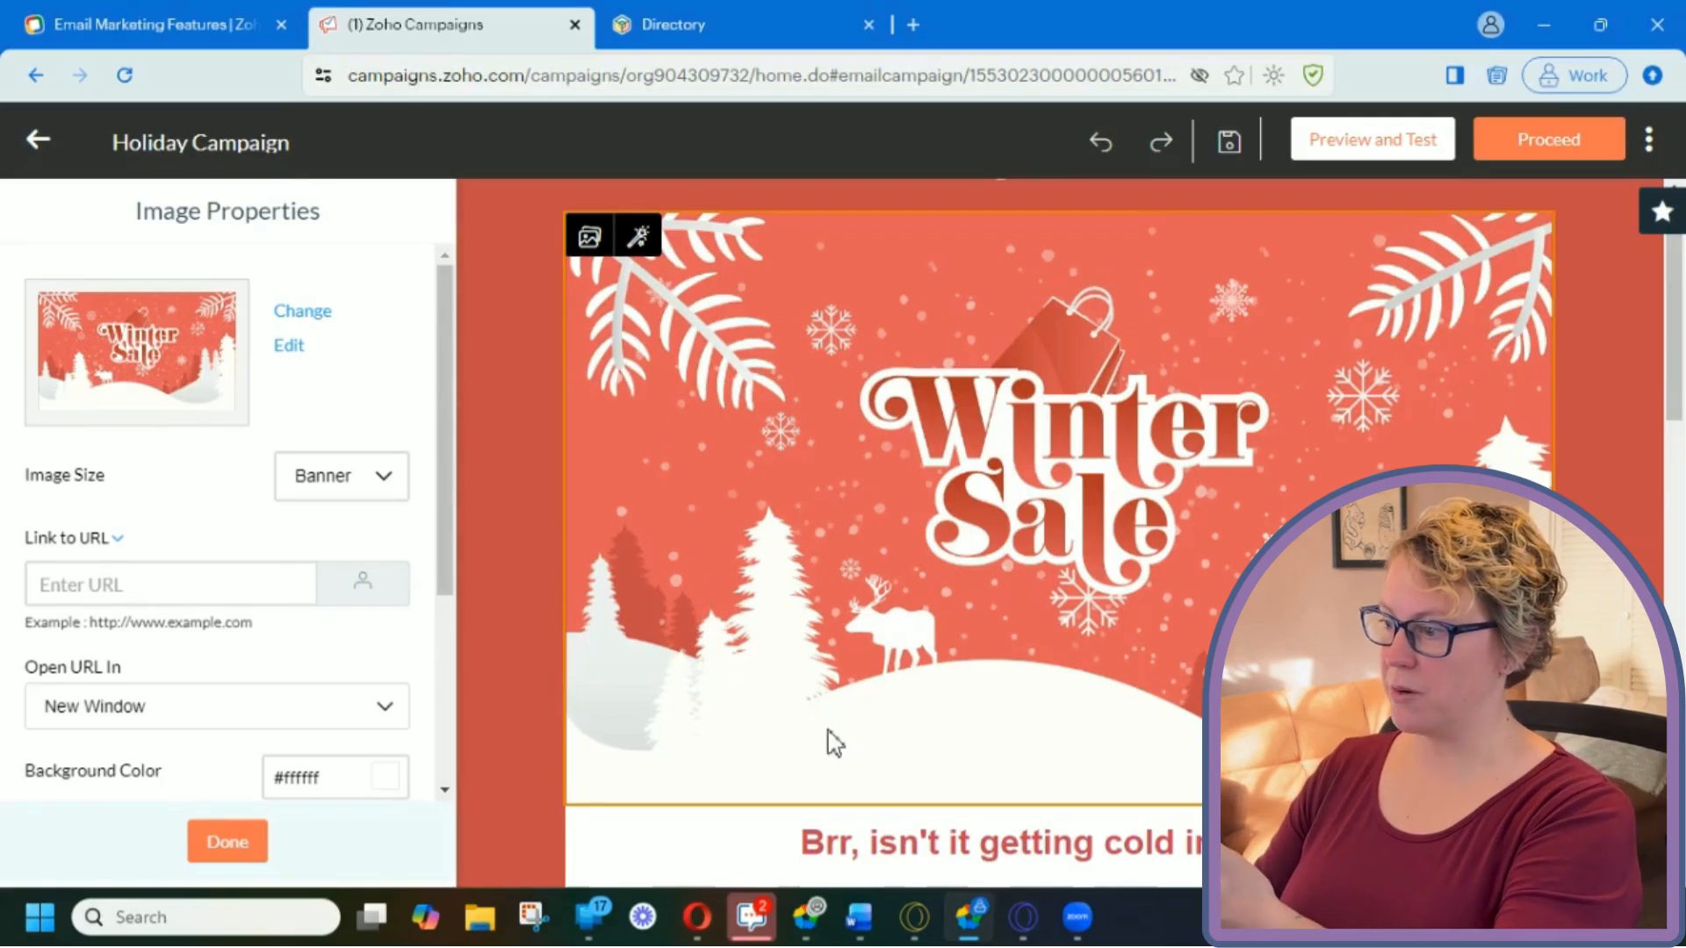
pyautogui.click(209, 850)
pyautogui.scroll(-3, 959, 553)
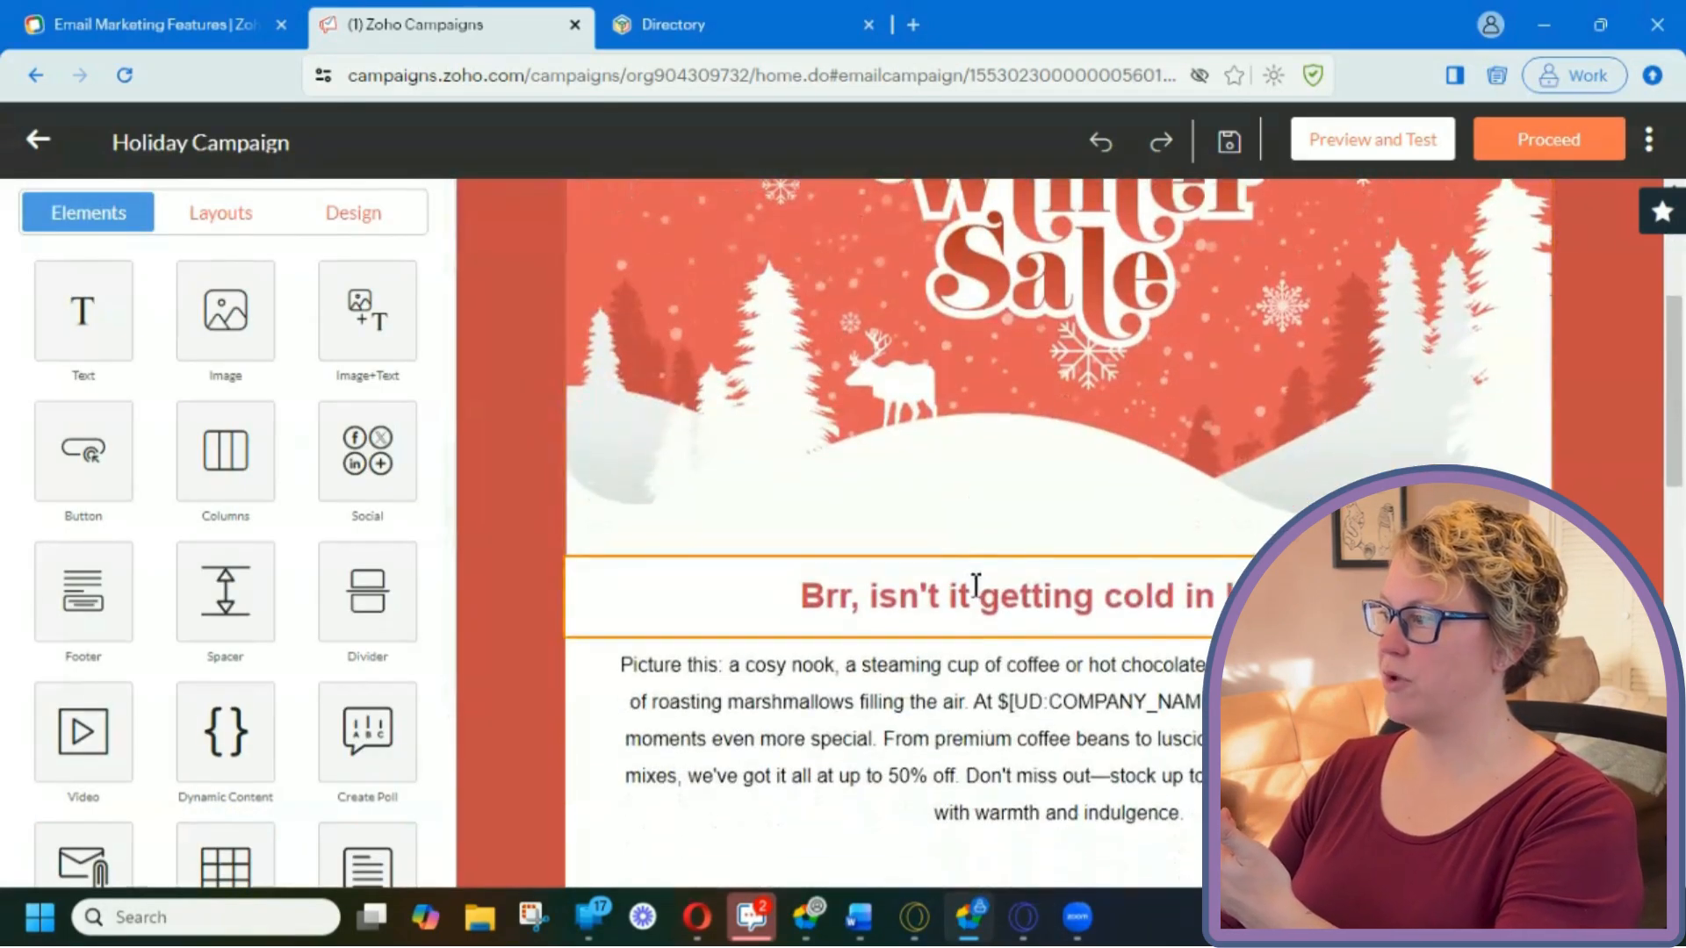
# - Replace the word "Brr" with "Phew" in the heading below the Winter Sale banner
pyautogui.click(971, 590)
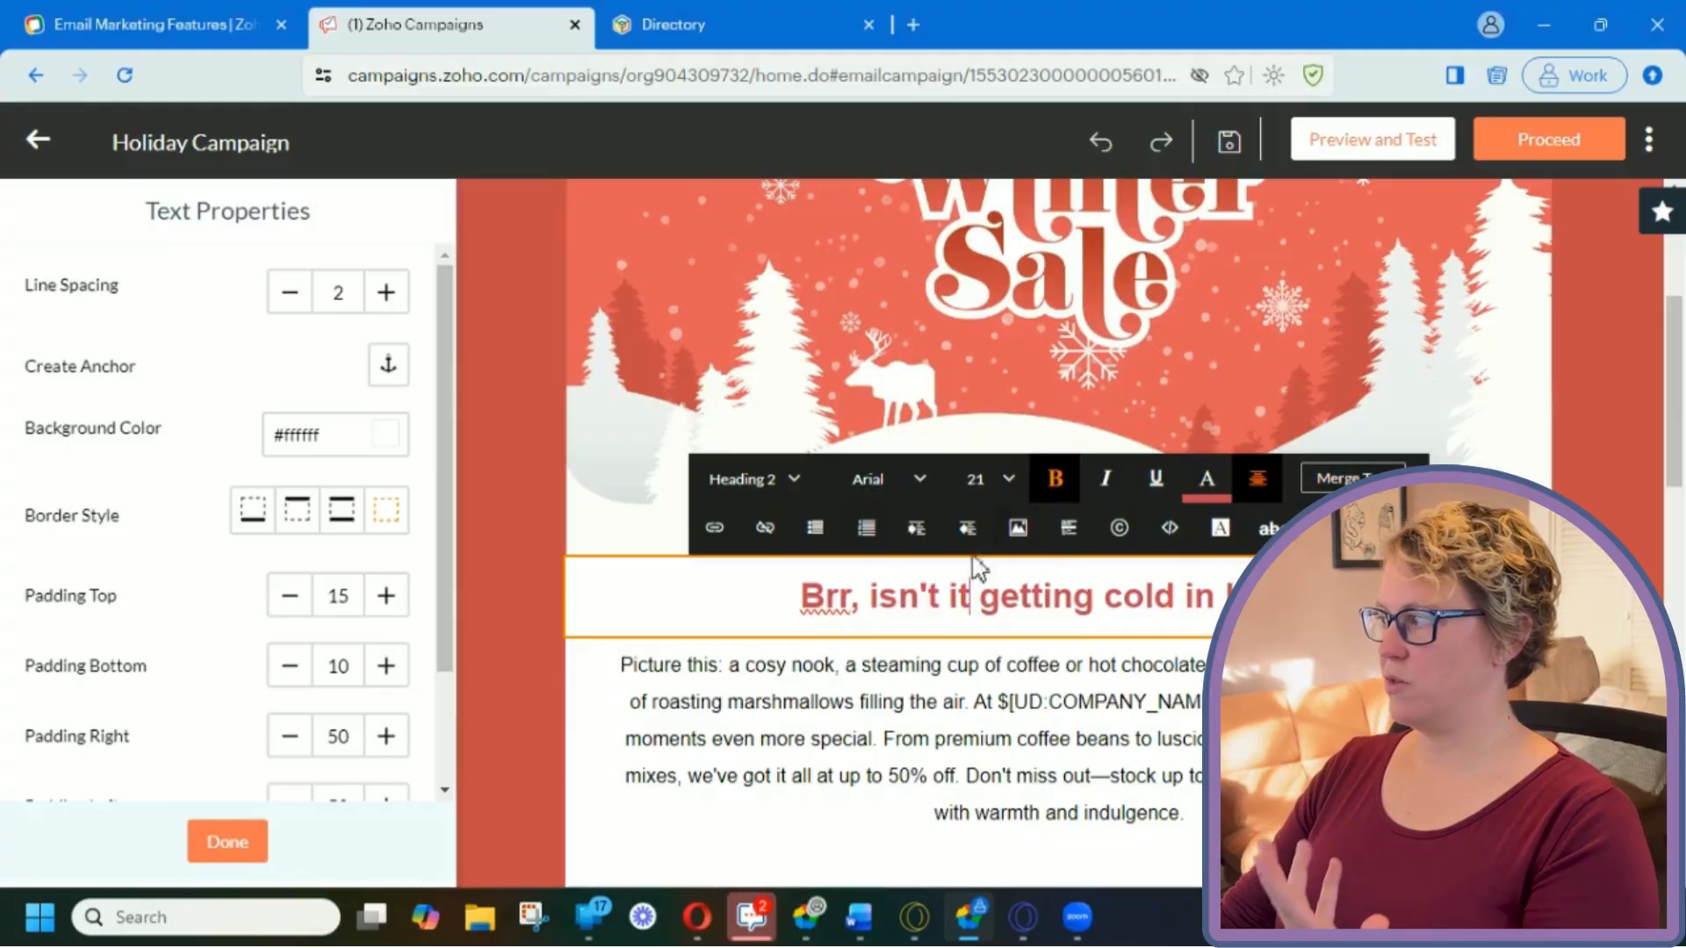
pyautogui.doubleClick(830, 598)
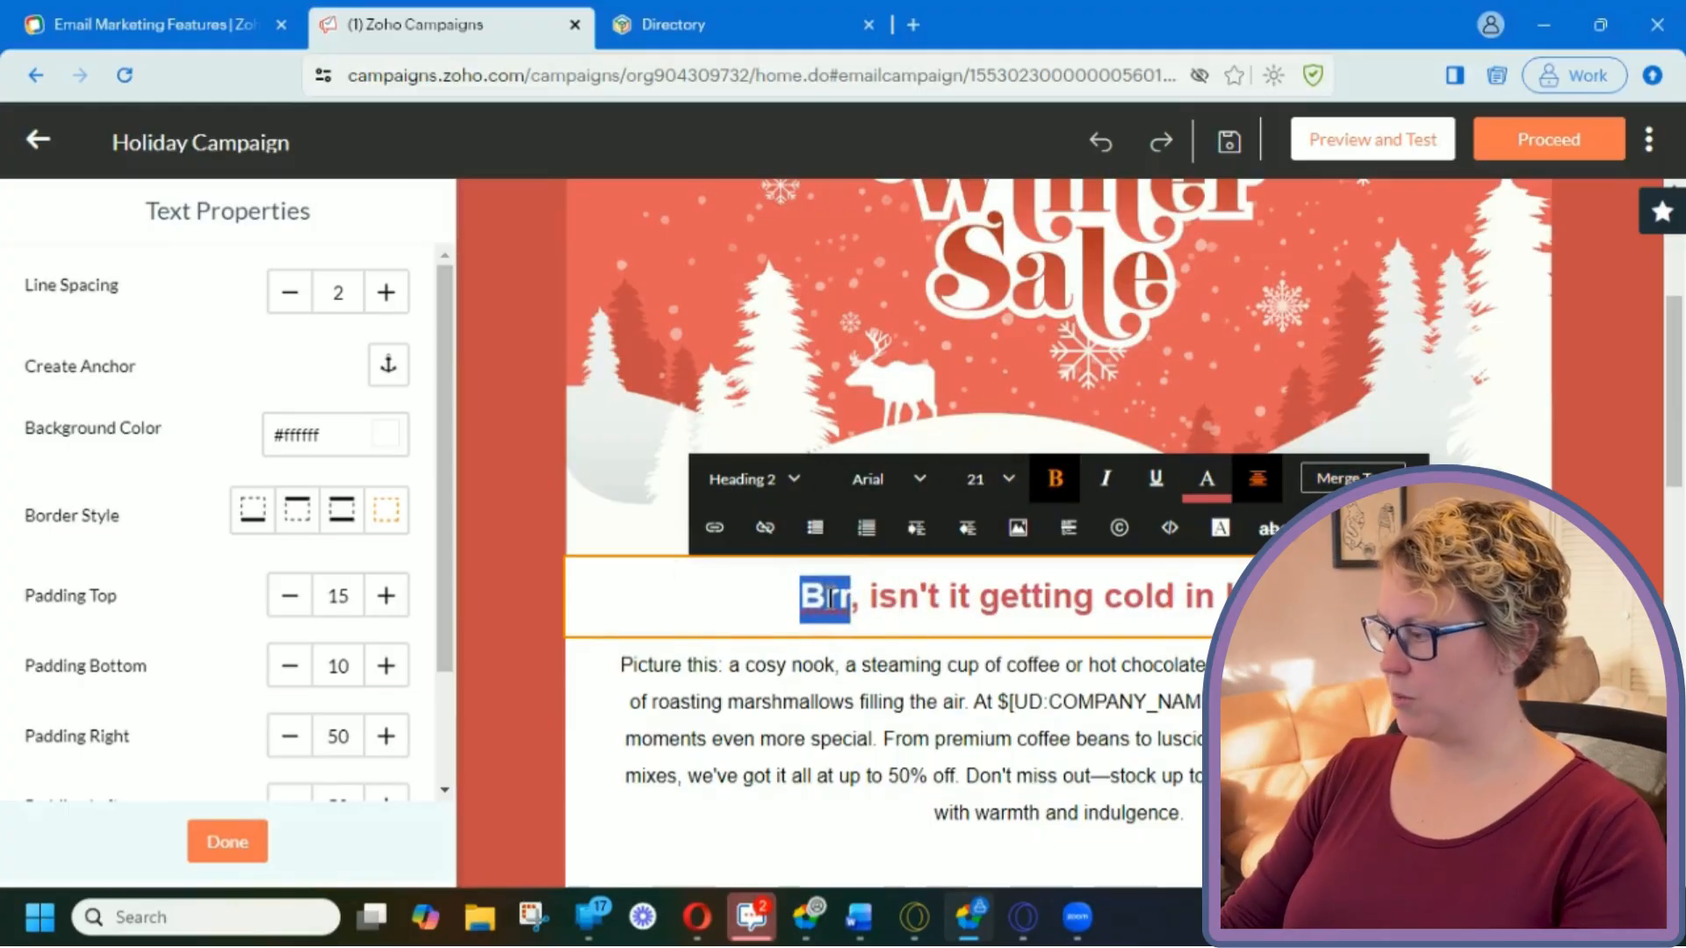
pyautogui.press('BackSpace')
pyautogui.write('Wh')
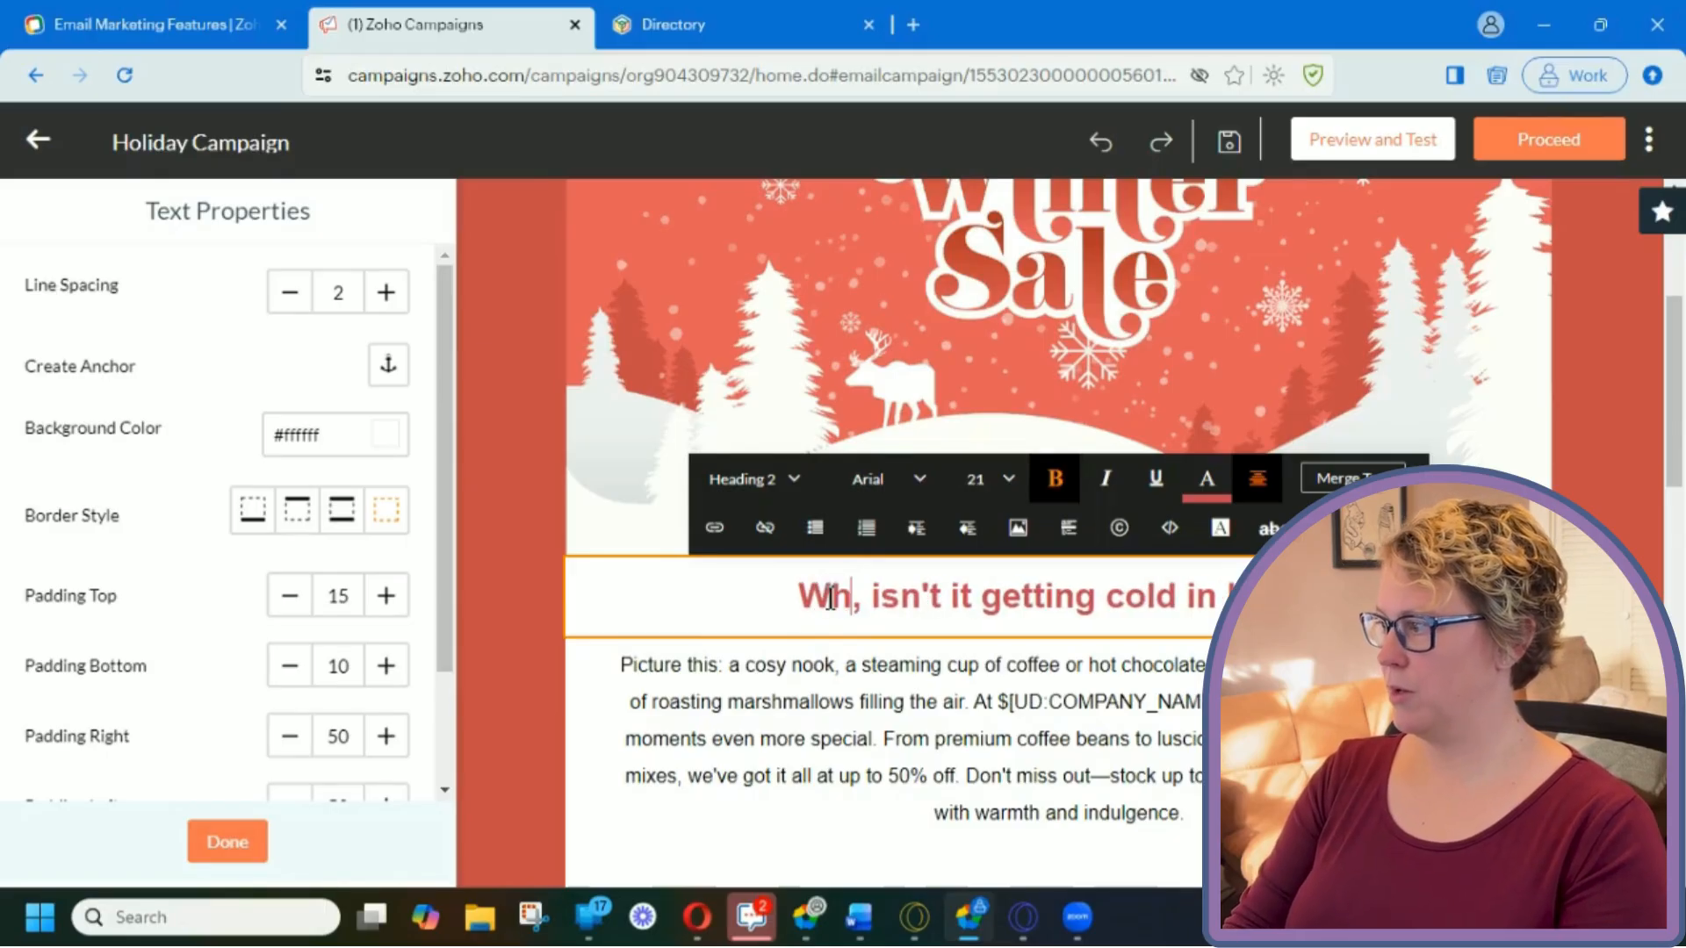
pyautogui.press('BackSpace')
pyautogui.press('BackSpace')
pyautogui.write('Phey')
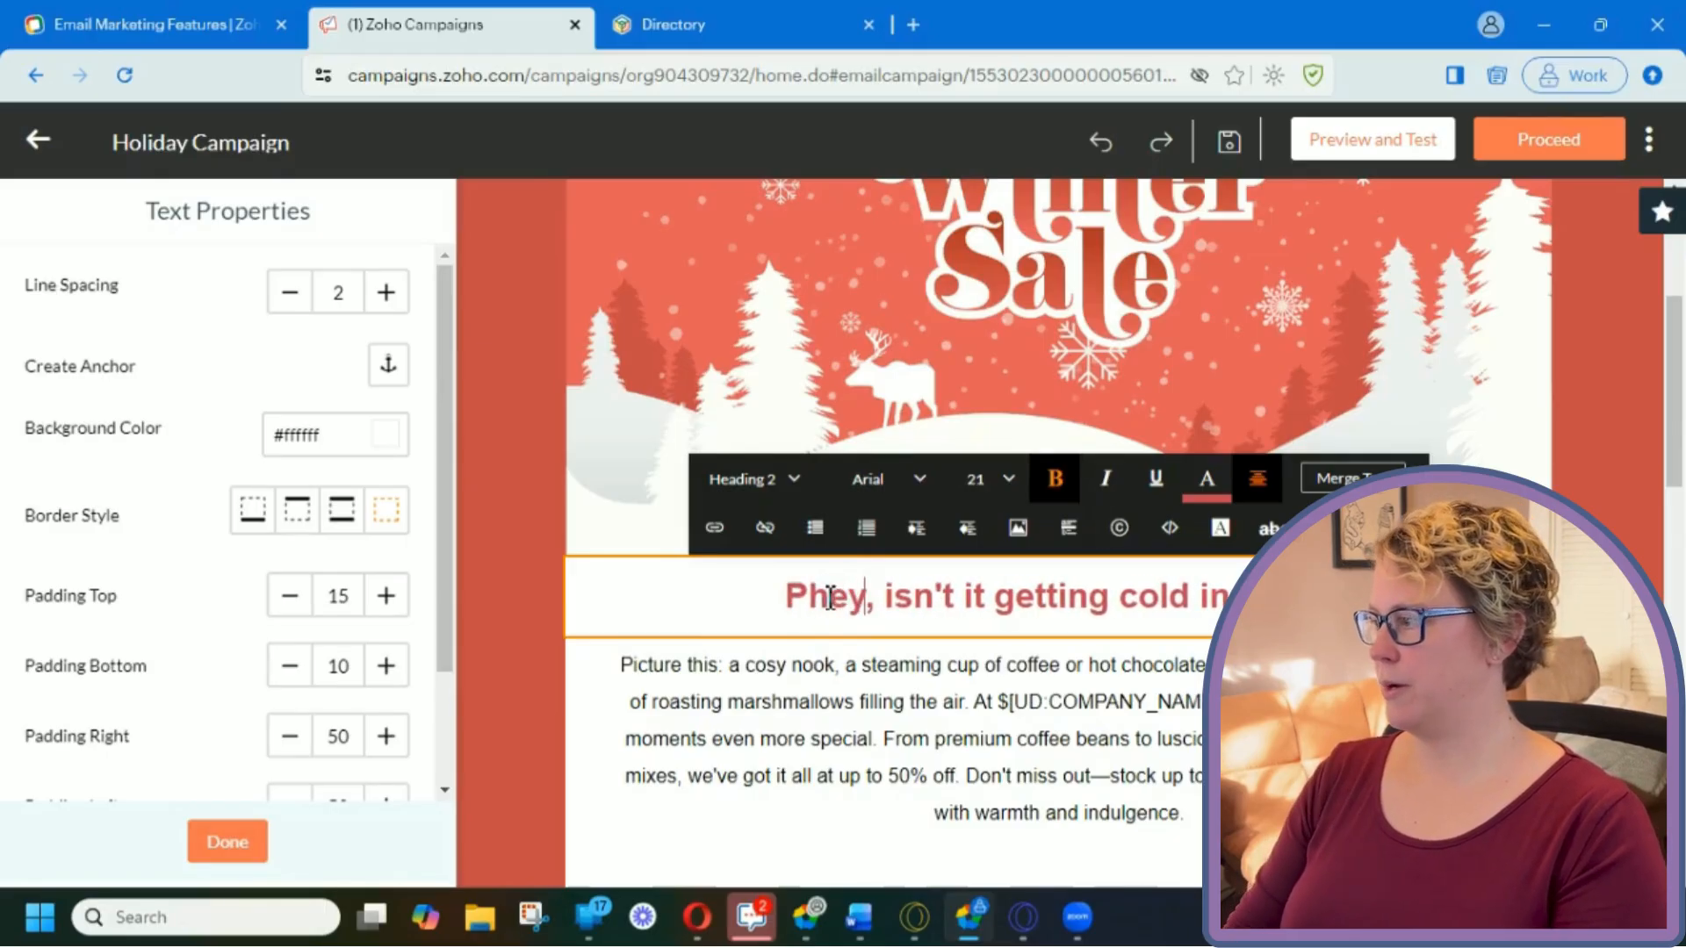
pyautogui.press('BackSpace')
pyautogui.write('w')
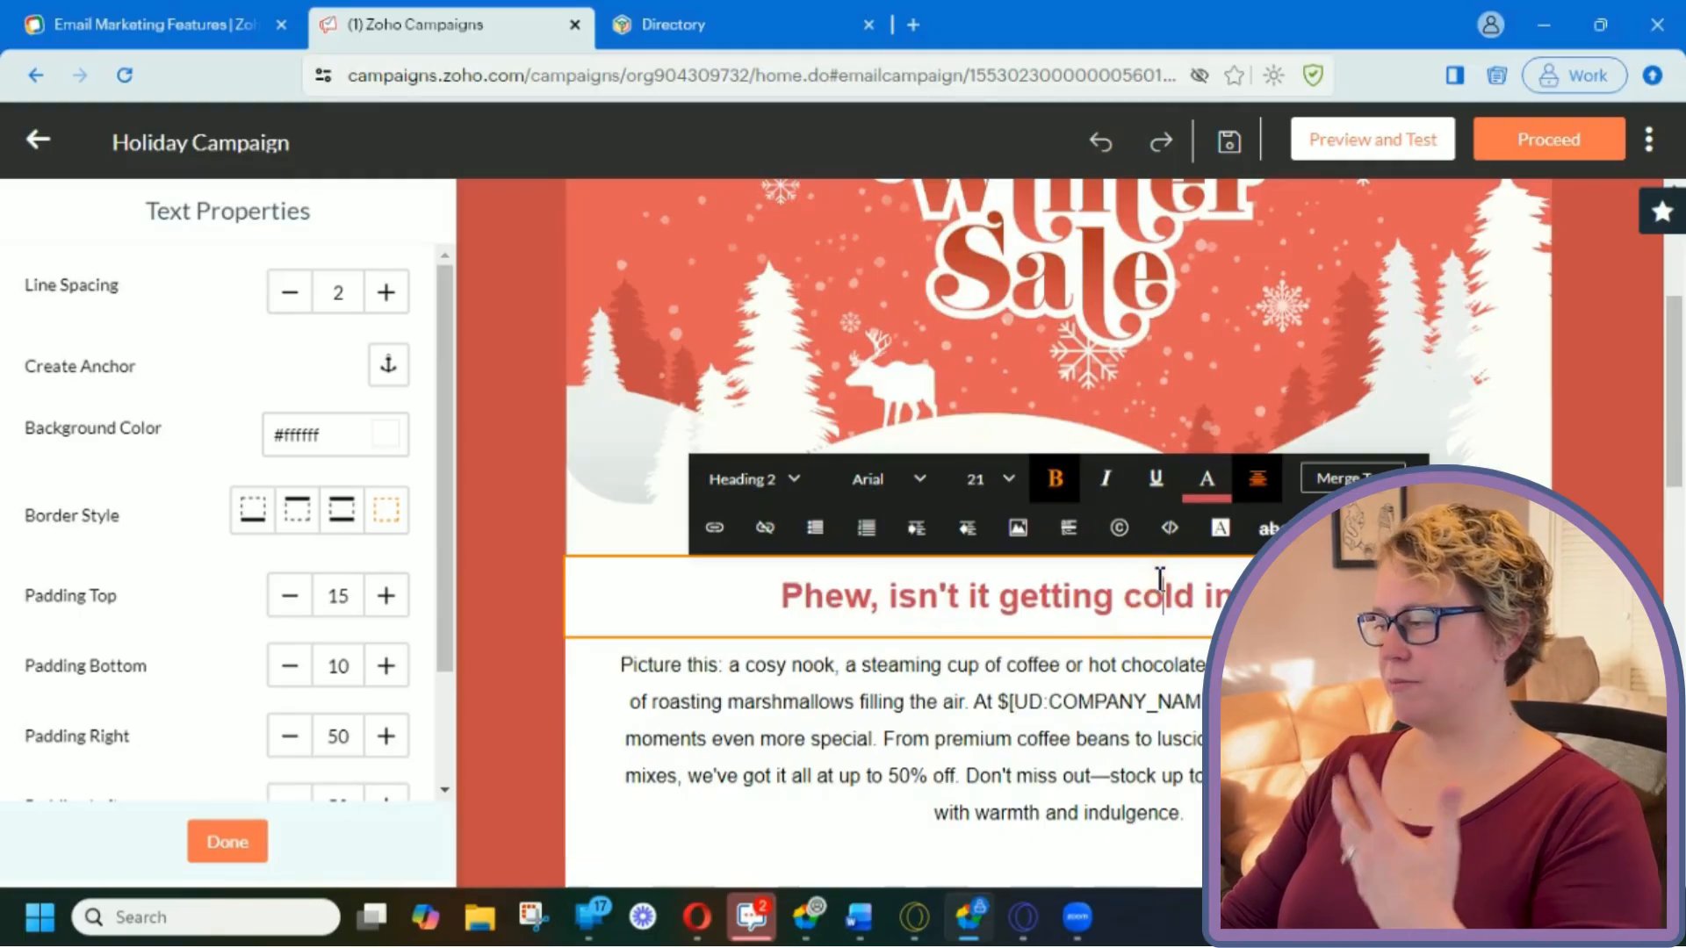
# - Examine the text formatting and font options of the paragraph below the heading, and close its properties without changes
pyautogui.click(858, 703)
pyautogui.scroll(-1, 859, 705)
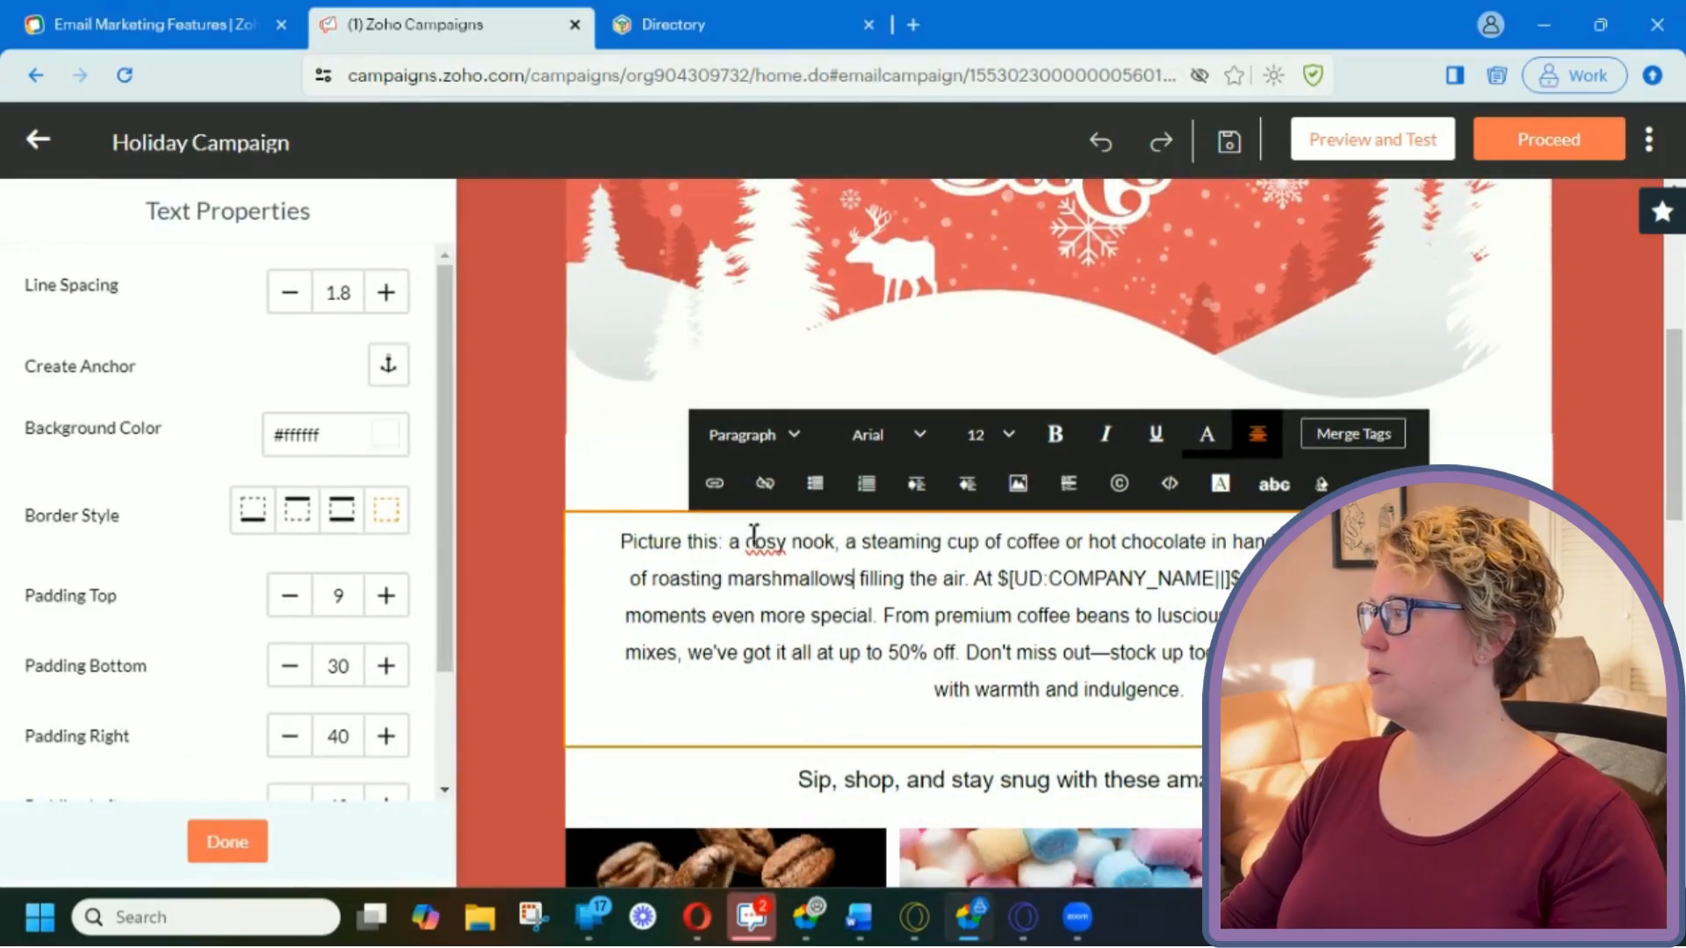
pyautogui.click(917, 444)
pyautogui.click(918, 443)
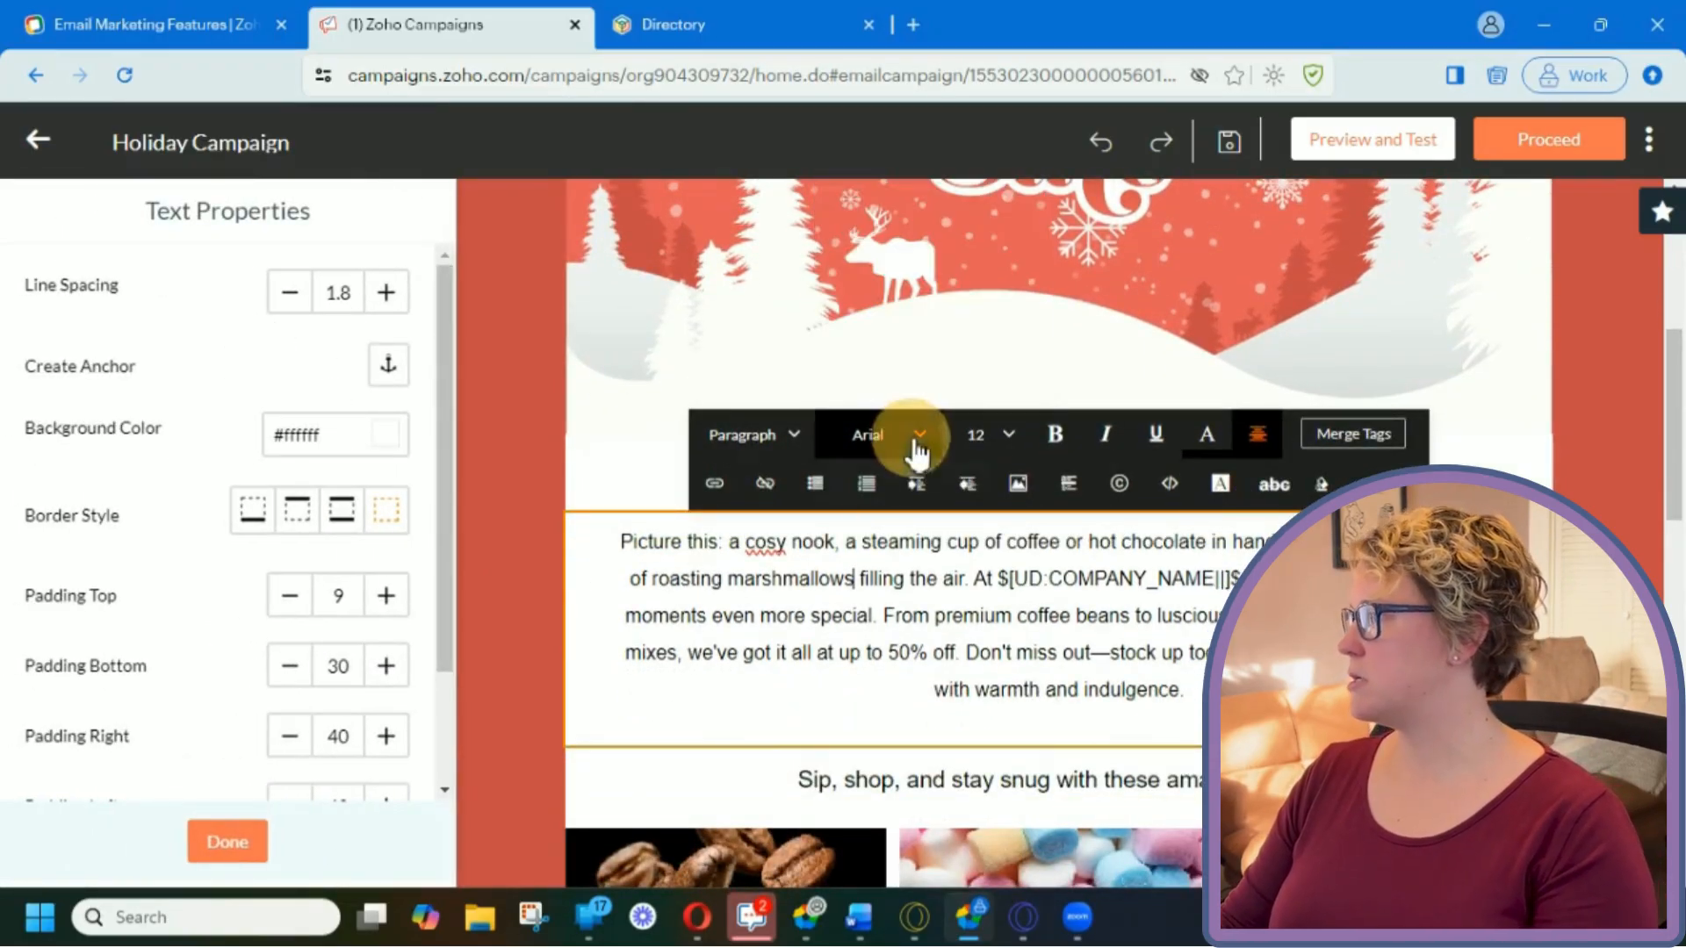
pyautogui.click(227, 839)
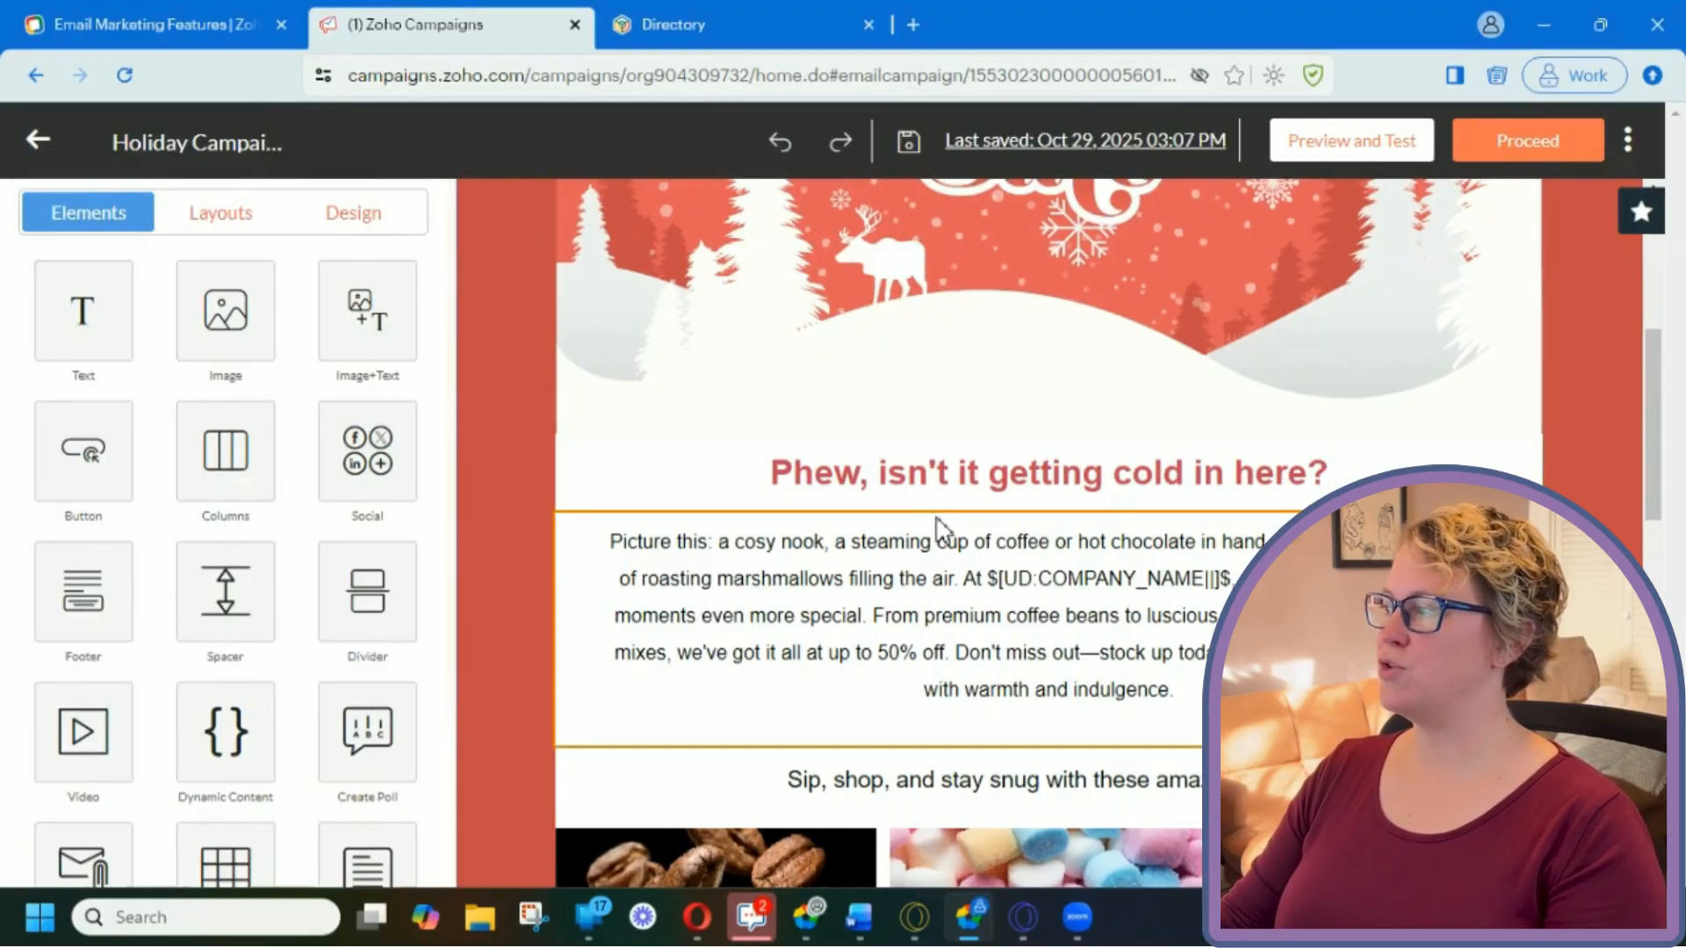
# - Examine the company name merge tag in the introductory paragraph and close the text properties without changes
pyautogui.scroll(-3, 998, 584)
pyautogui.scroll(1, 960, 674)
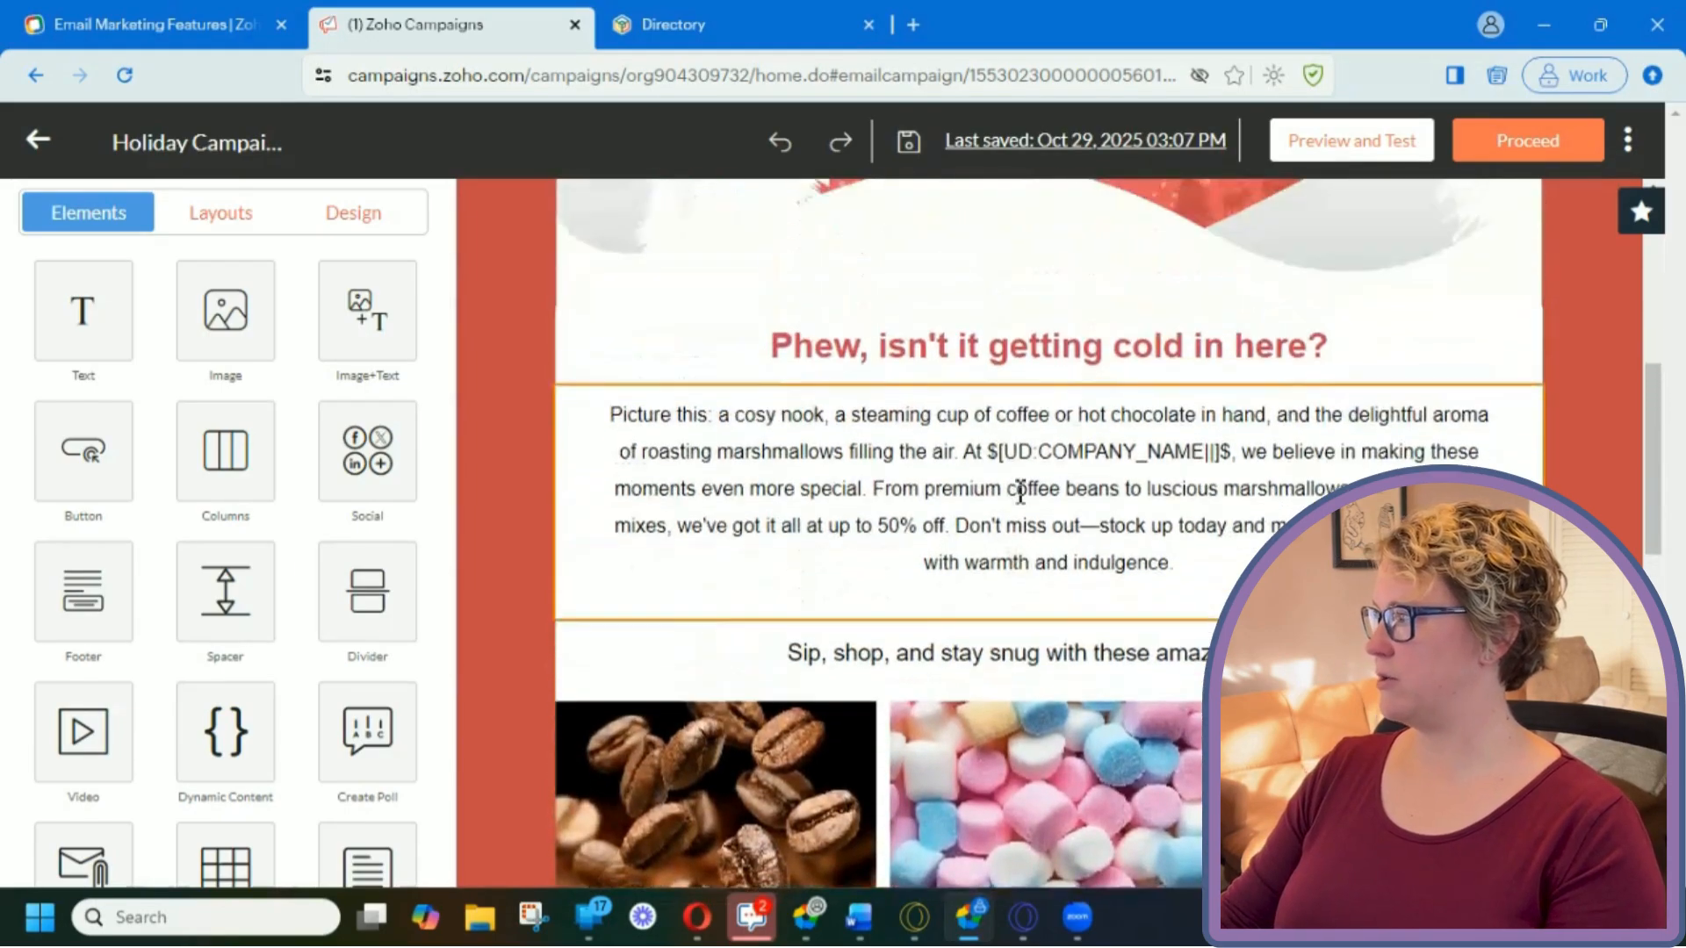
pyautogui.moveTo(995, 458); pyautogui.dragTo(1226, 462)
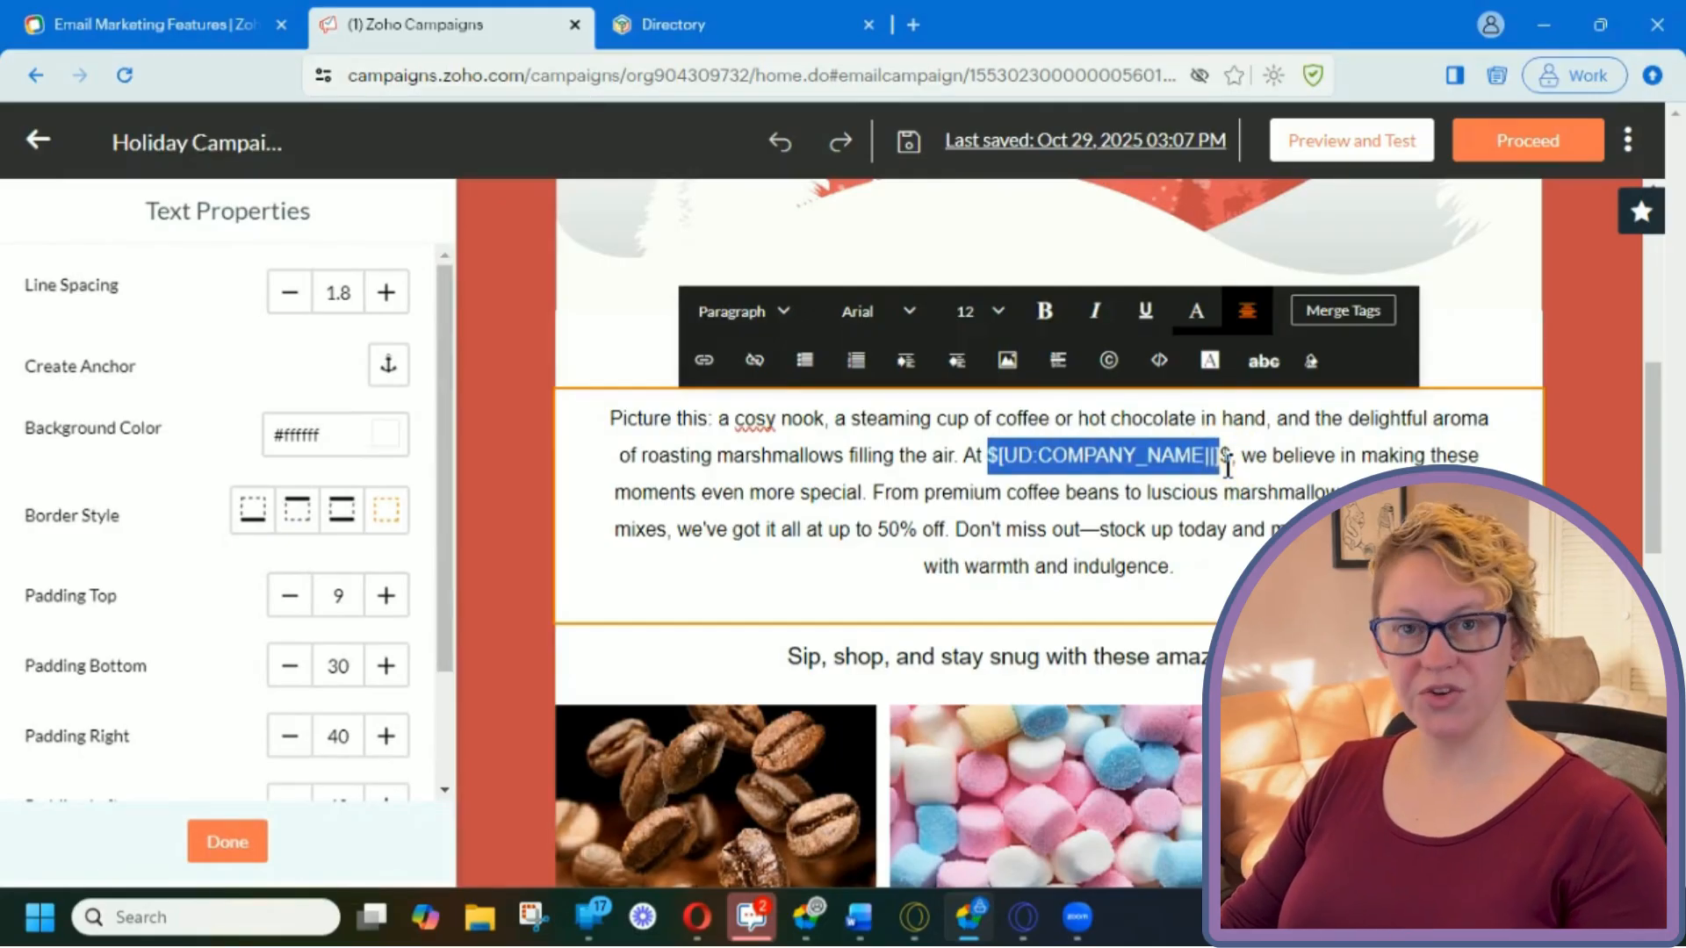
pyautogui.click(1372, 454)
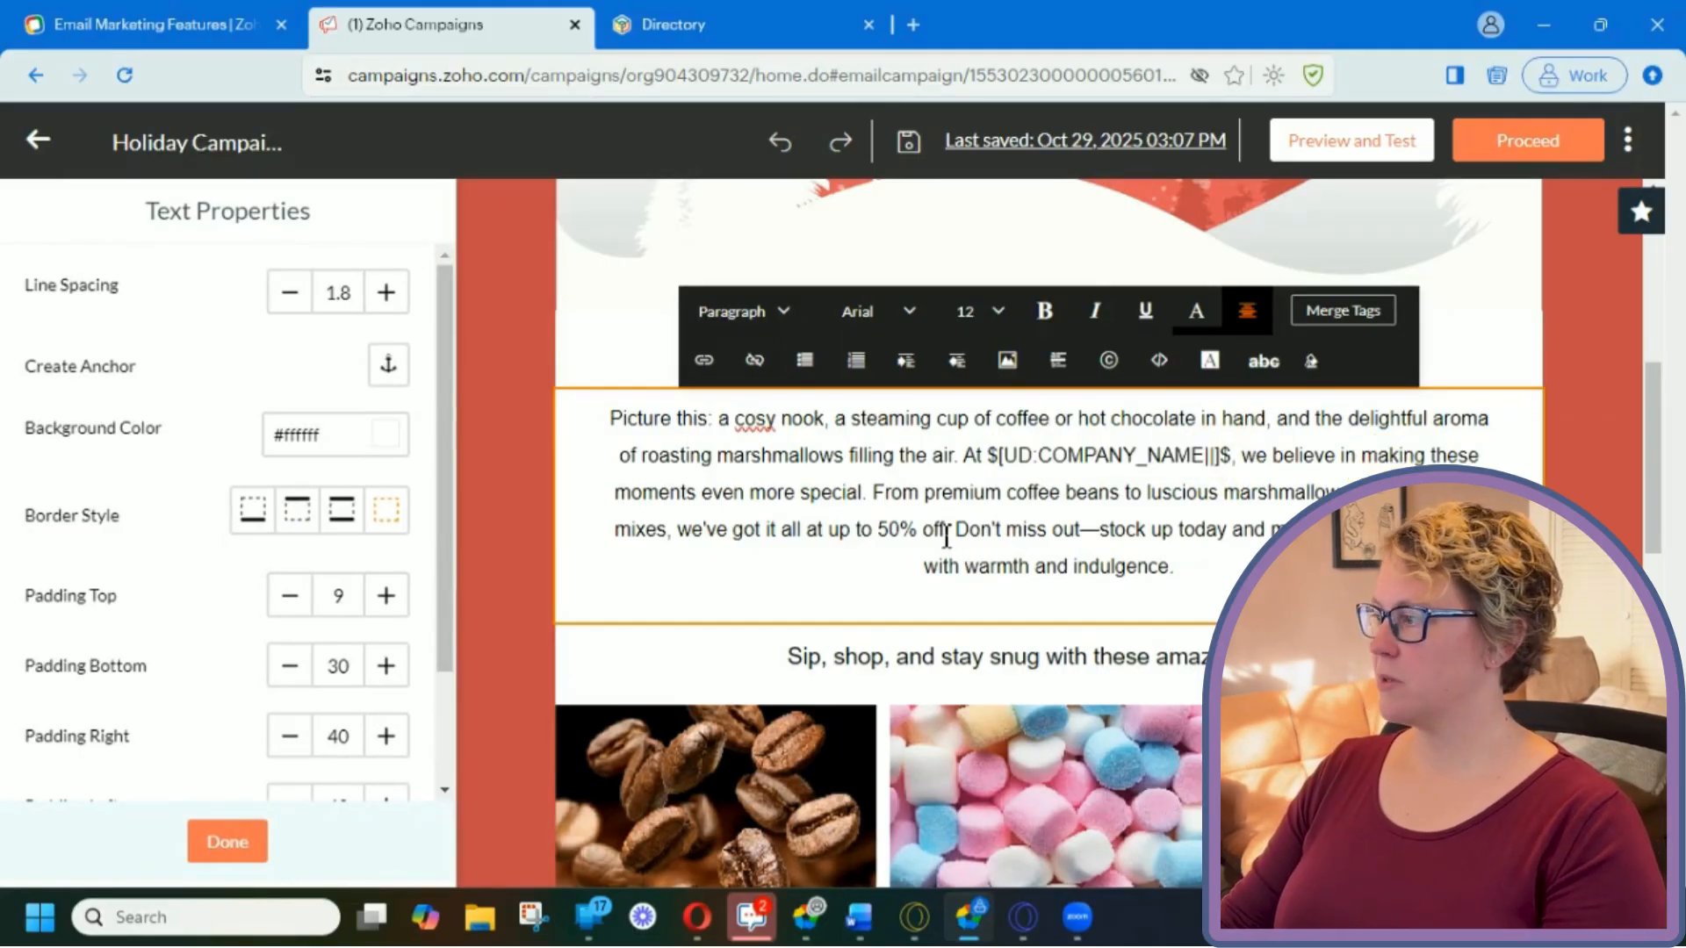
pyautogui.click(227, 841)
# - Examine the label, link URL and Open URL In options of the Shop now button under Premium coffee beans
pyautogui.scroll(-4, 1045, 527)
pyautogui.scroll(-3, 1273, 514)
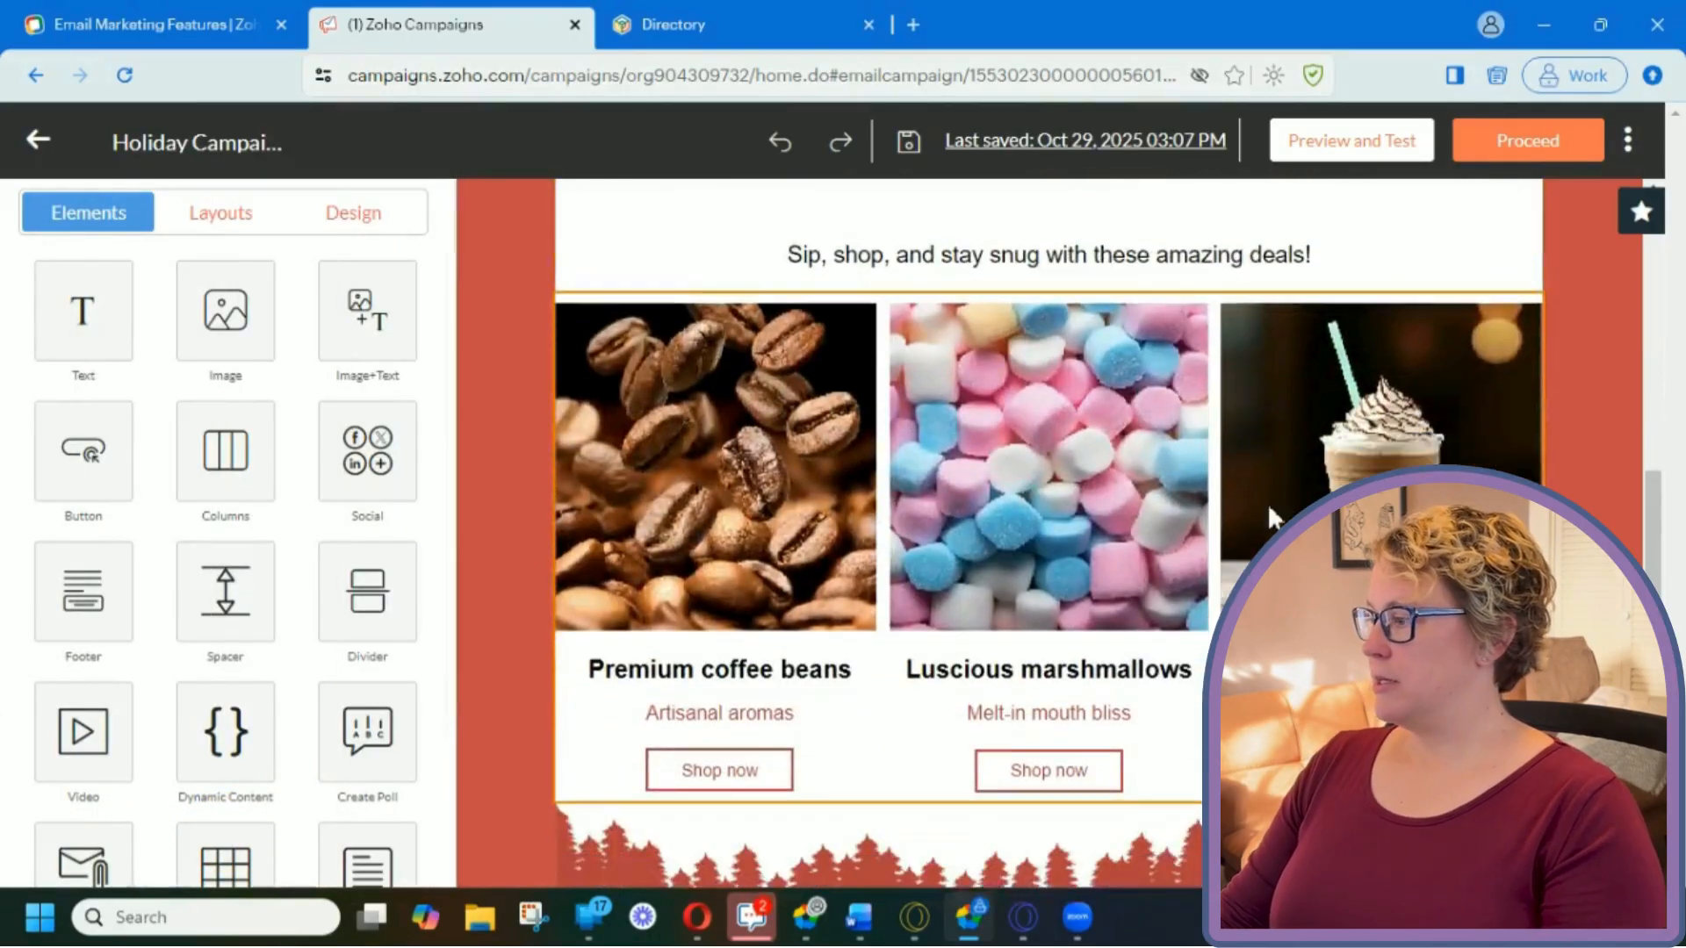
pyautogui.click(734, 575)
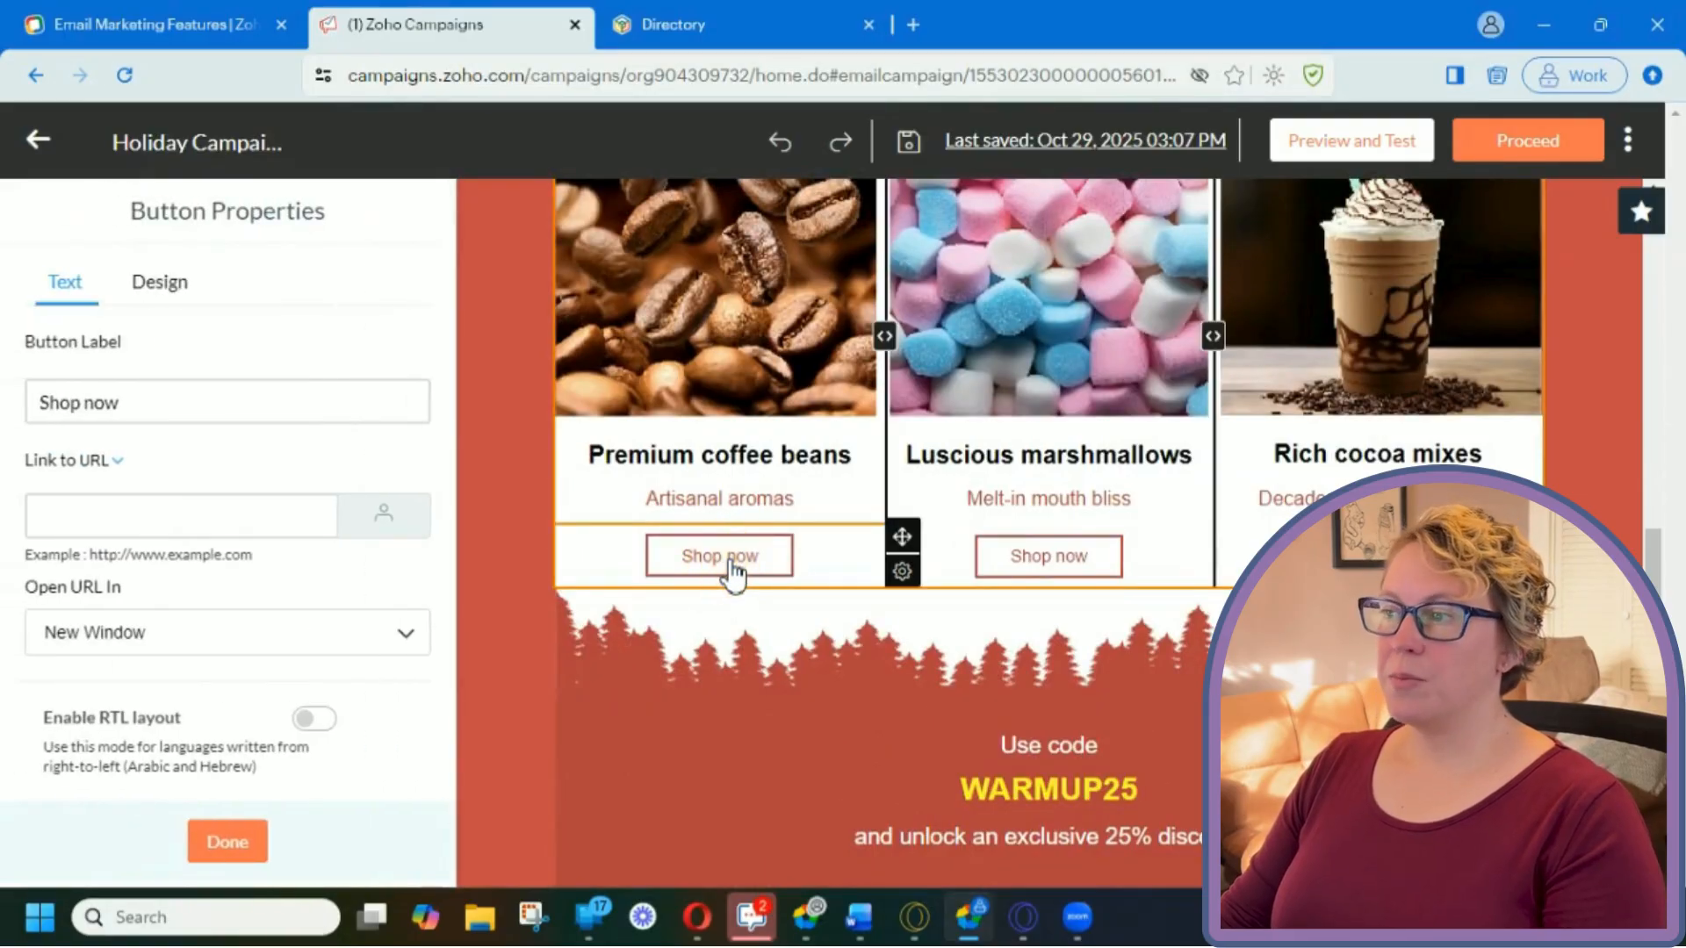
pyautogui.click(170, 525)
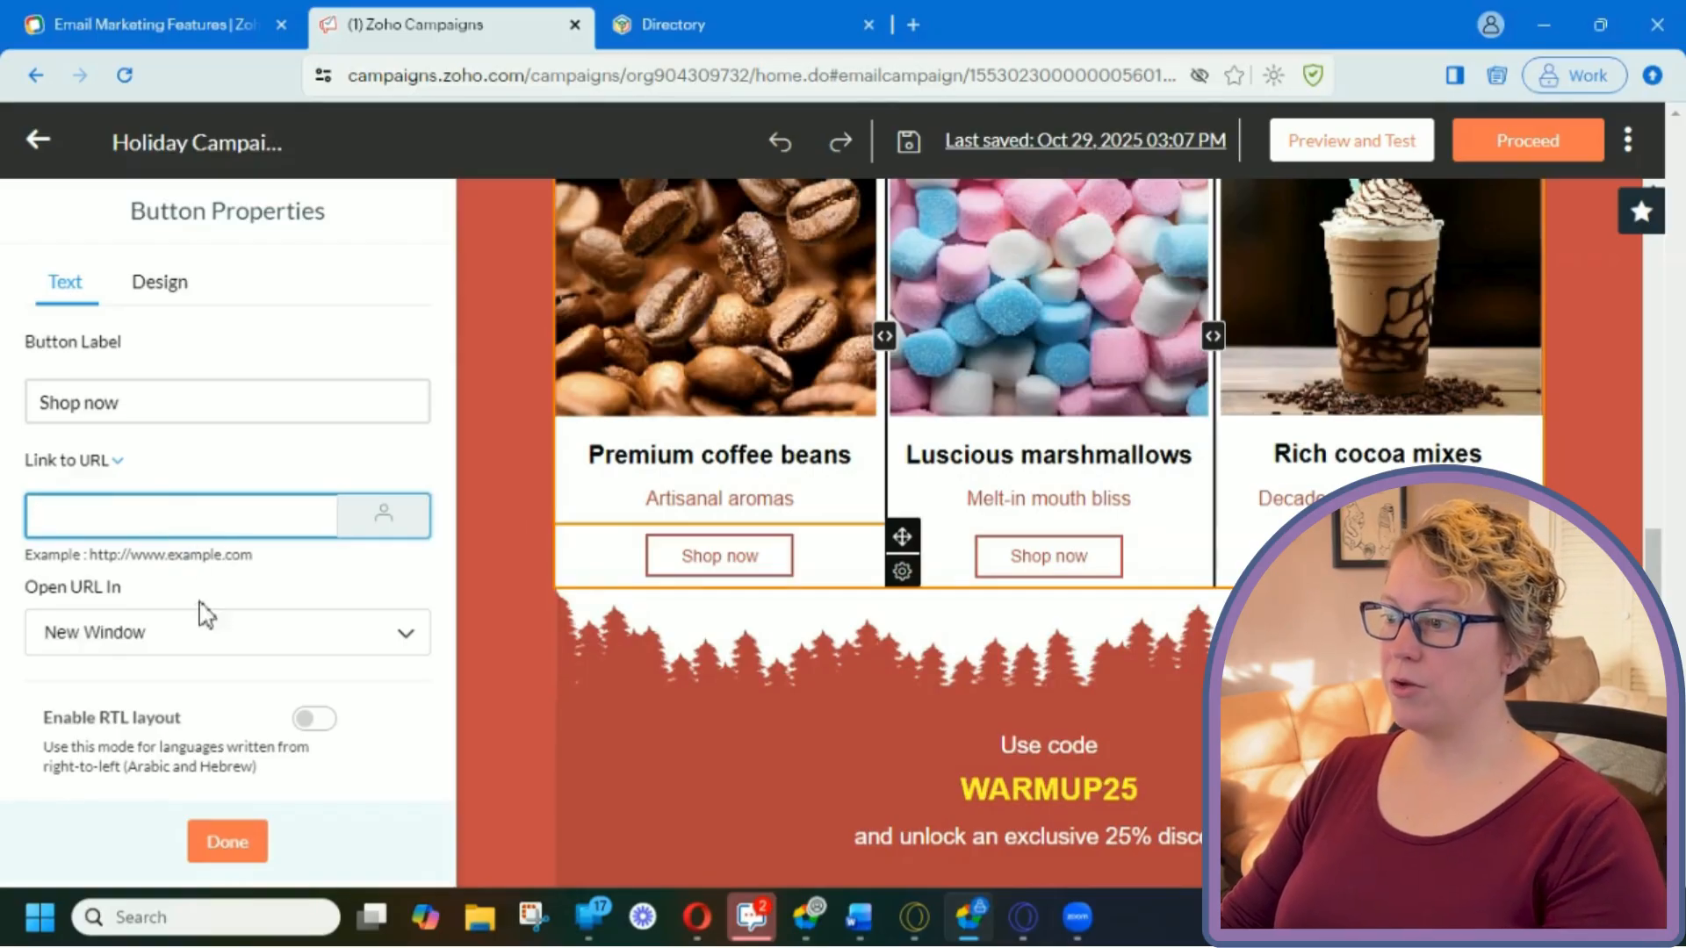
pyautogui.click(166, 644)
pyautogui.click(309, 582)
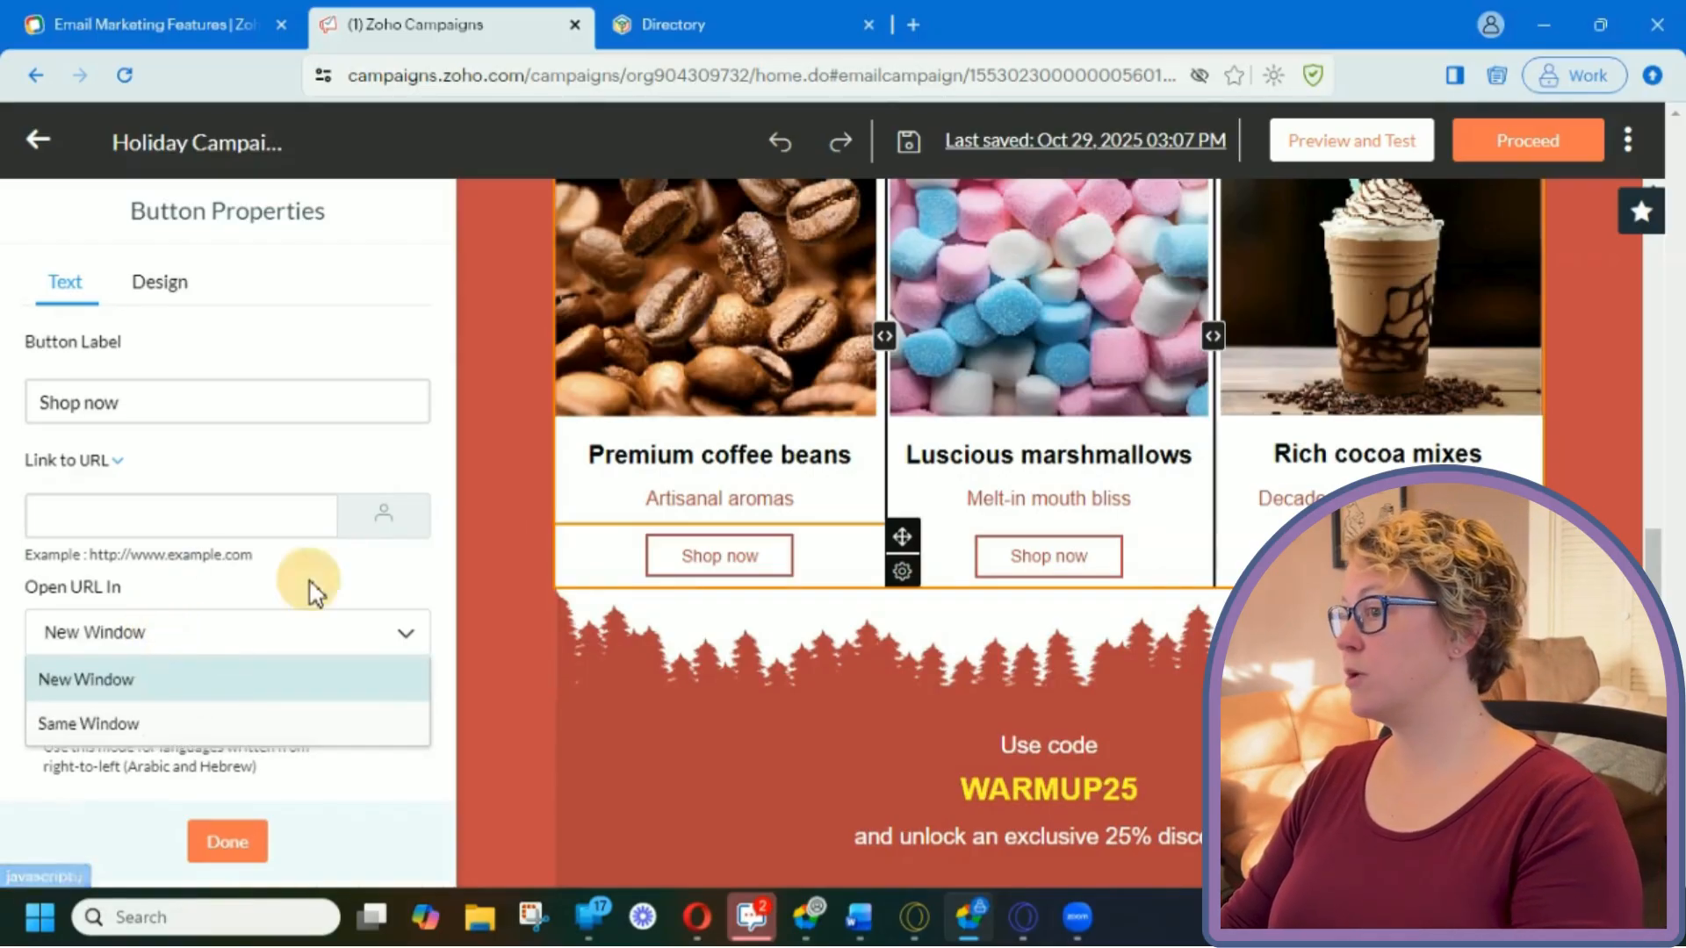
# - Set the button shape of the Premium coffee beans Shop now button to Curve and try to finish its properties
pyautogui.click(171, 283)
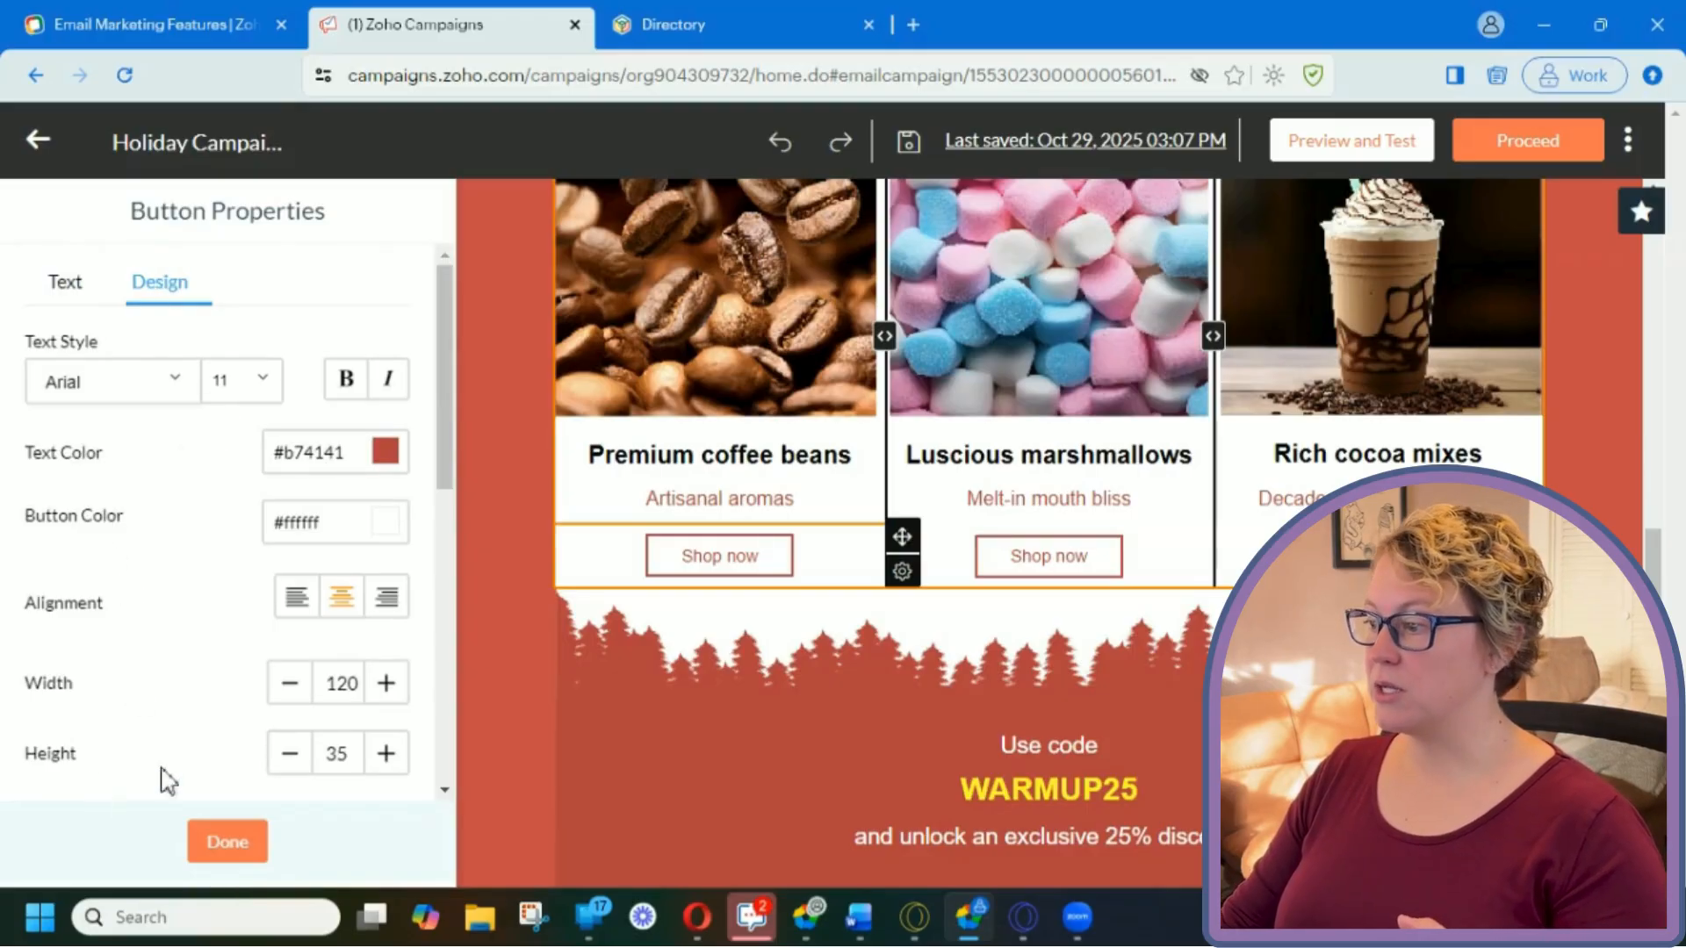
pyautogui.scroll(-3, 185, 690)
pyautogui.scroll(-2, 185, 690)
pyautogui.click(165, 485)
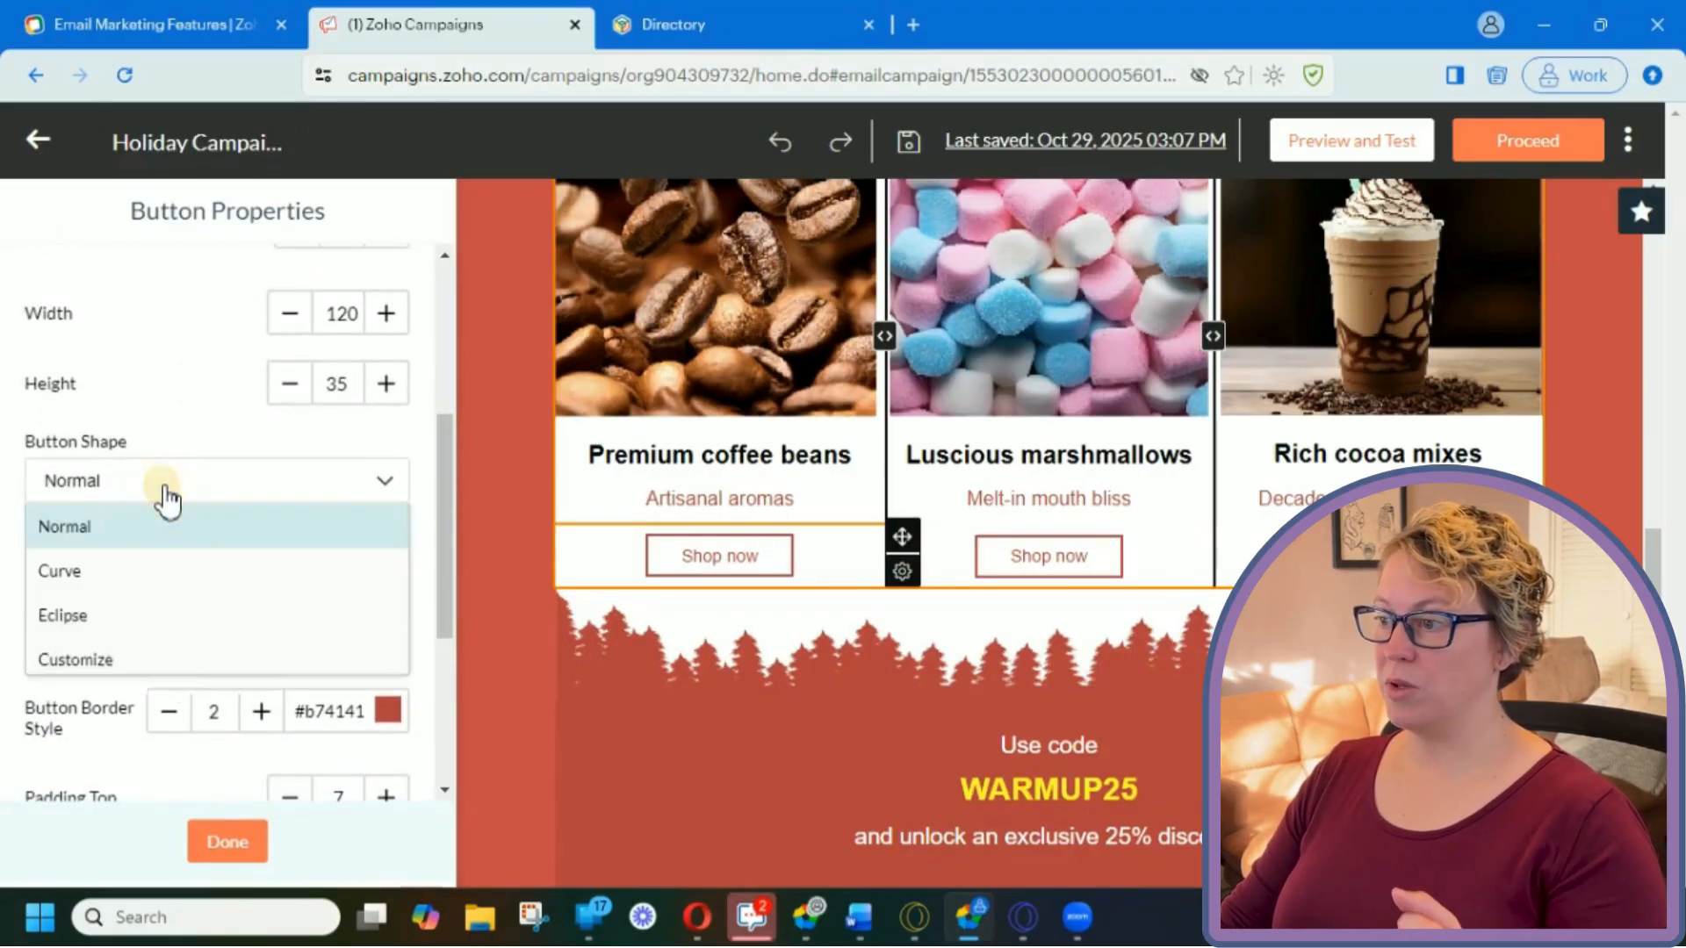
pyautogui.click(135, 573)
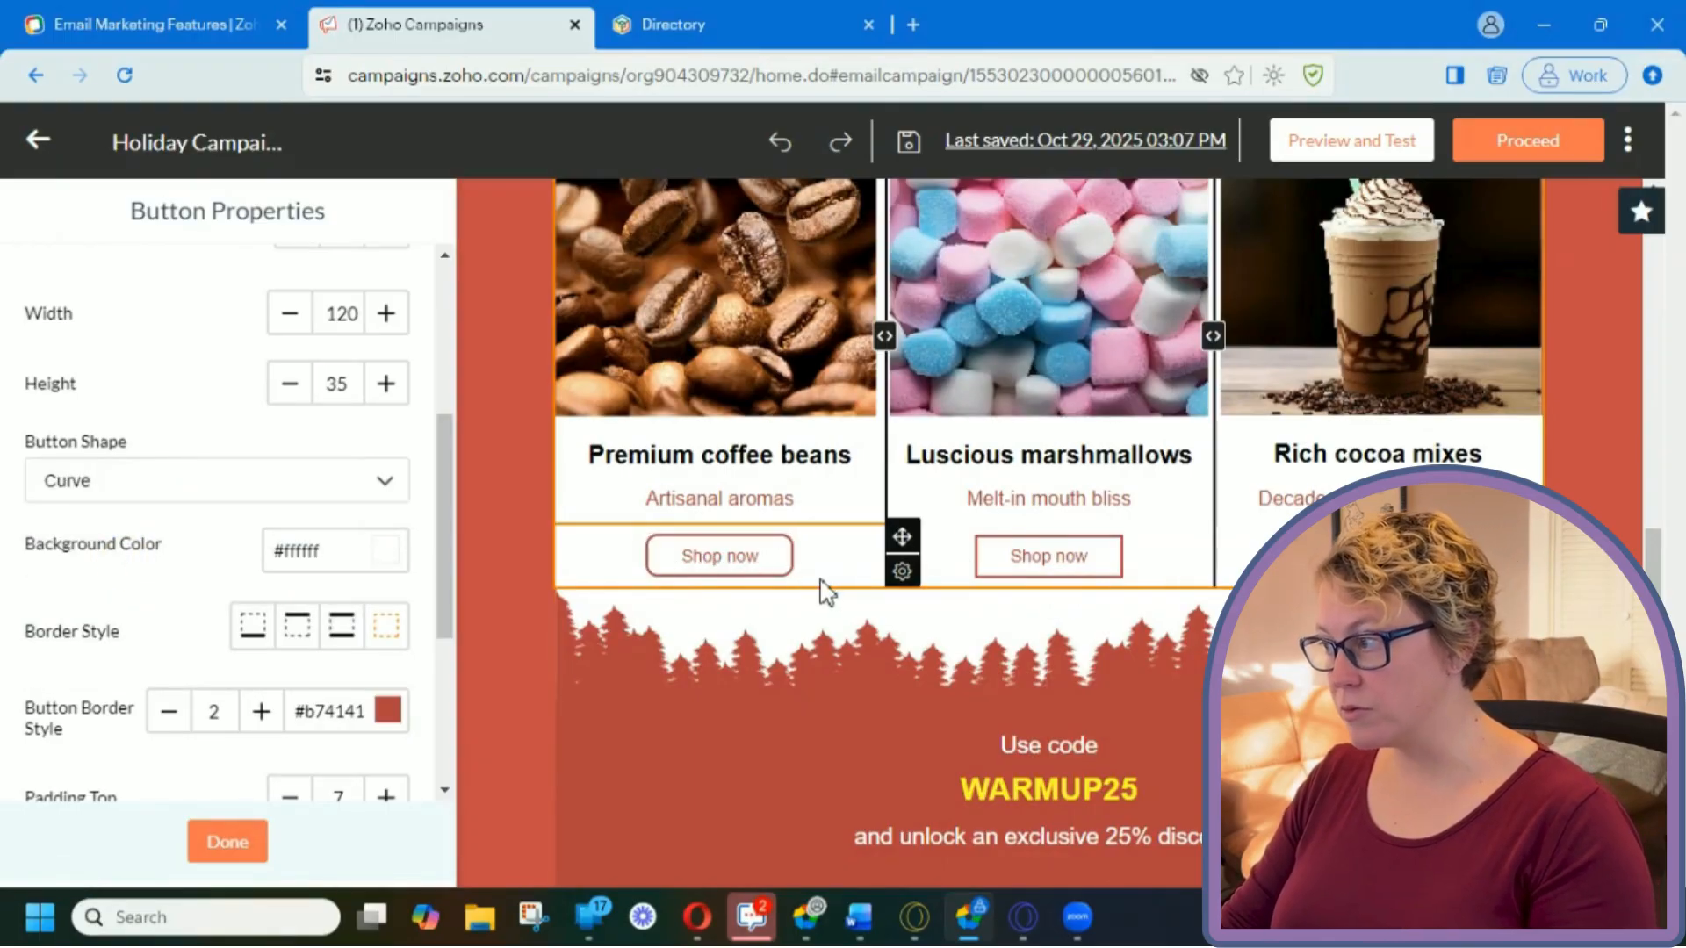
pyautogui.click(230, 843)
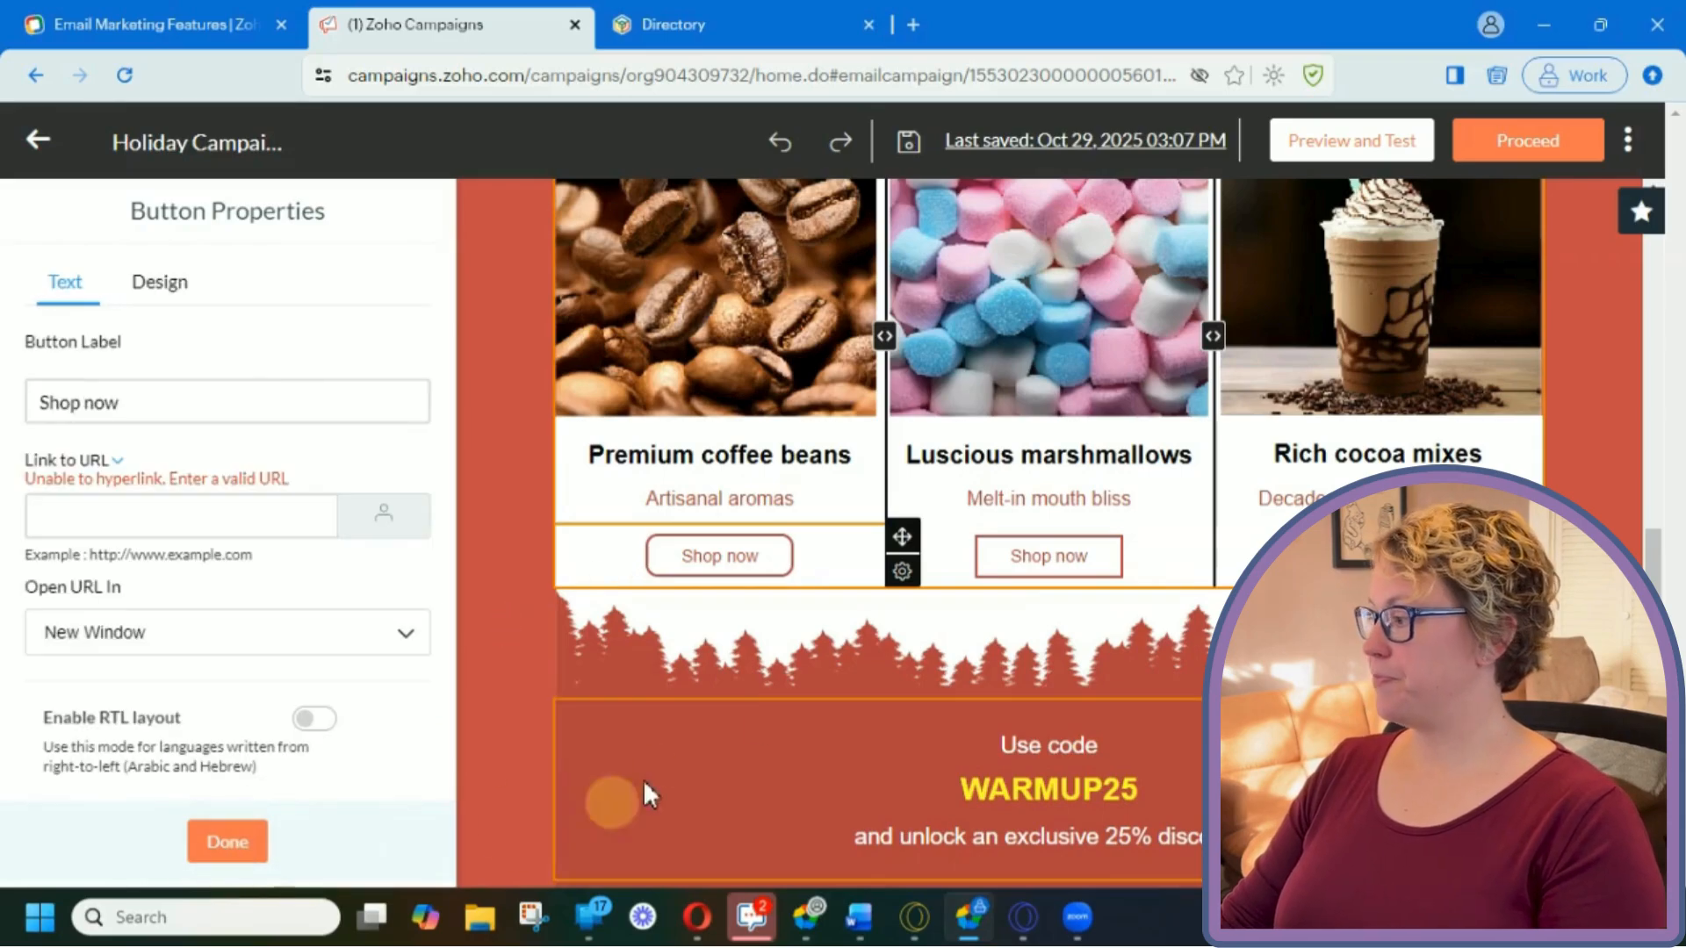
pyautogui.scroll(-4, 988, 654)
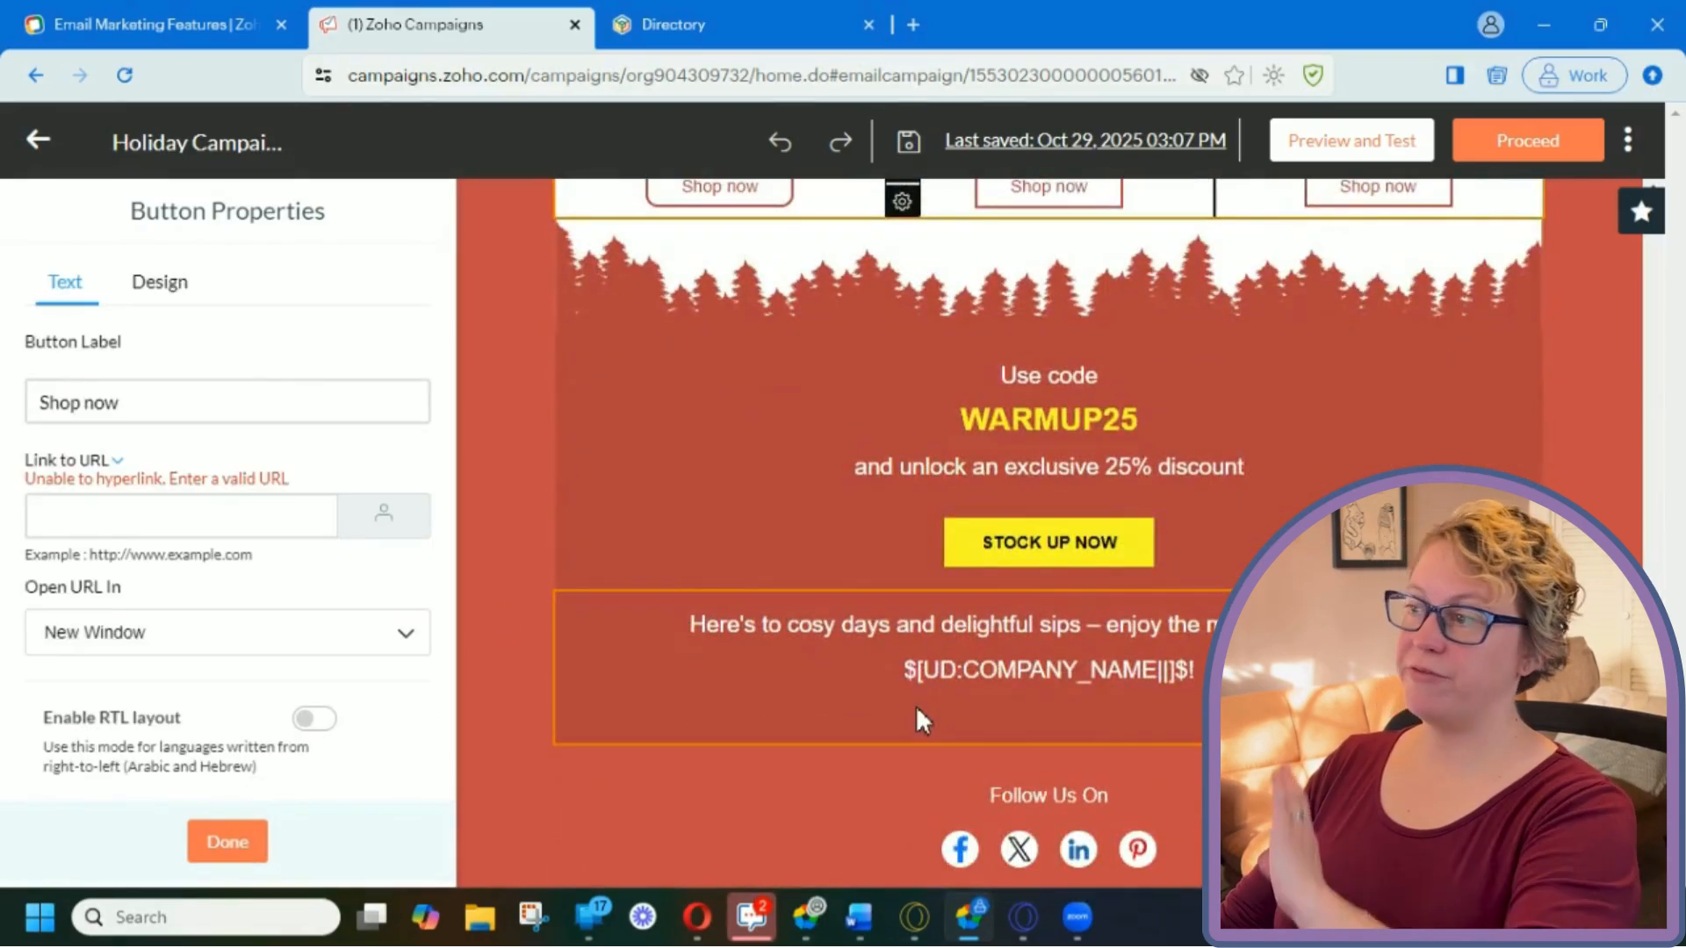
pyautogui.click(230, 845)
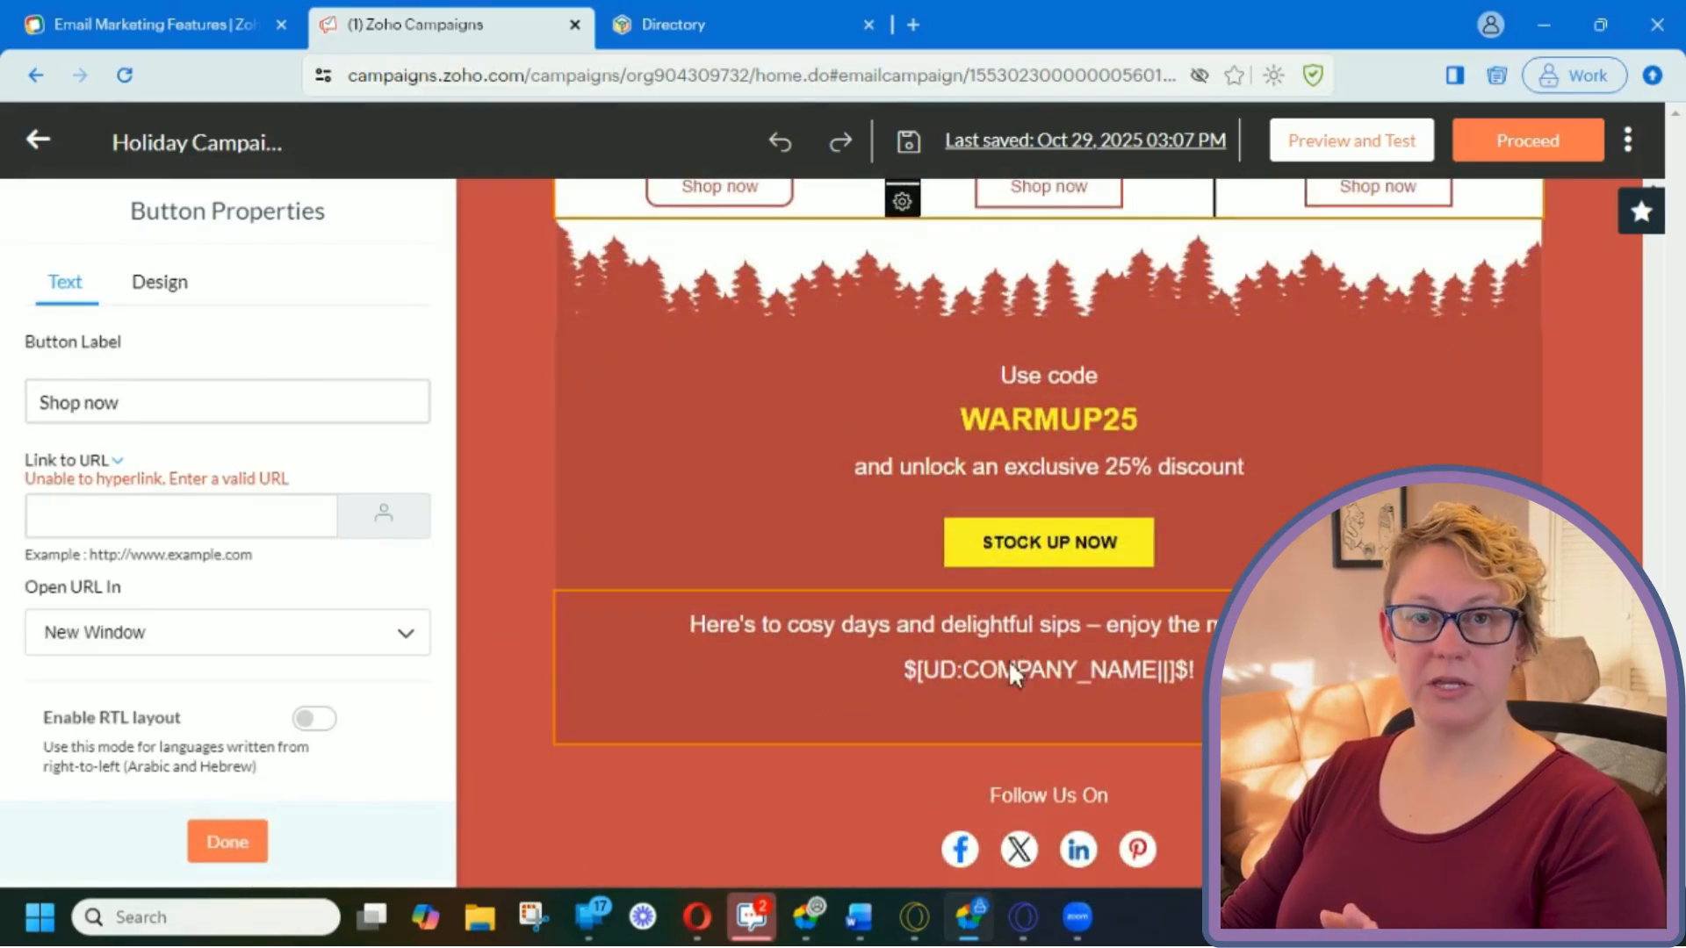
# - Proceed from the content editor to the Holiday Campaign's launch page and check its approval status
pyautogui.scroll(15, 1177, 698)
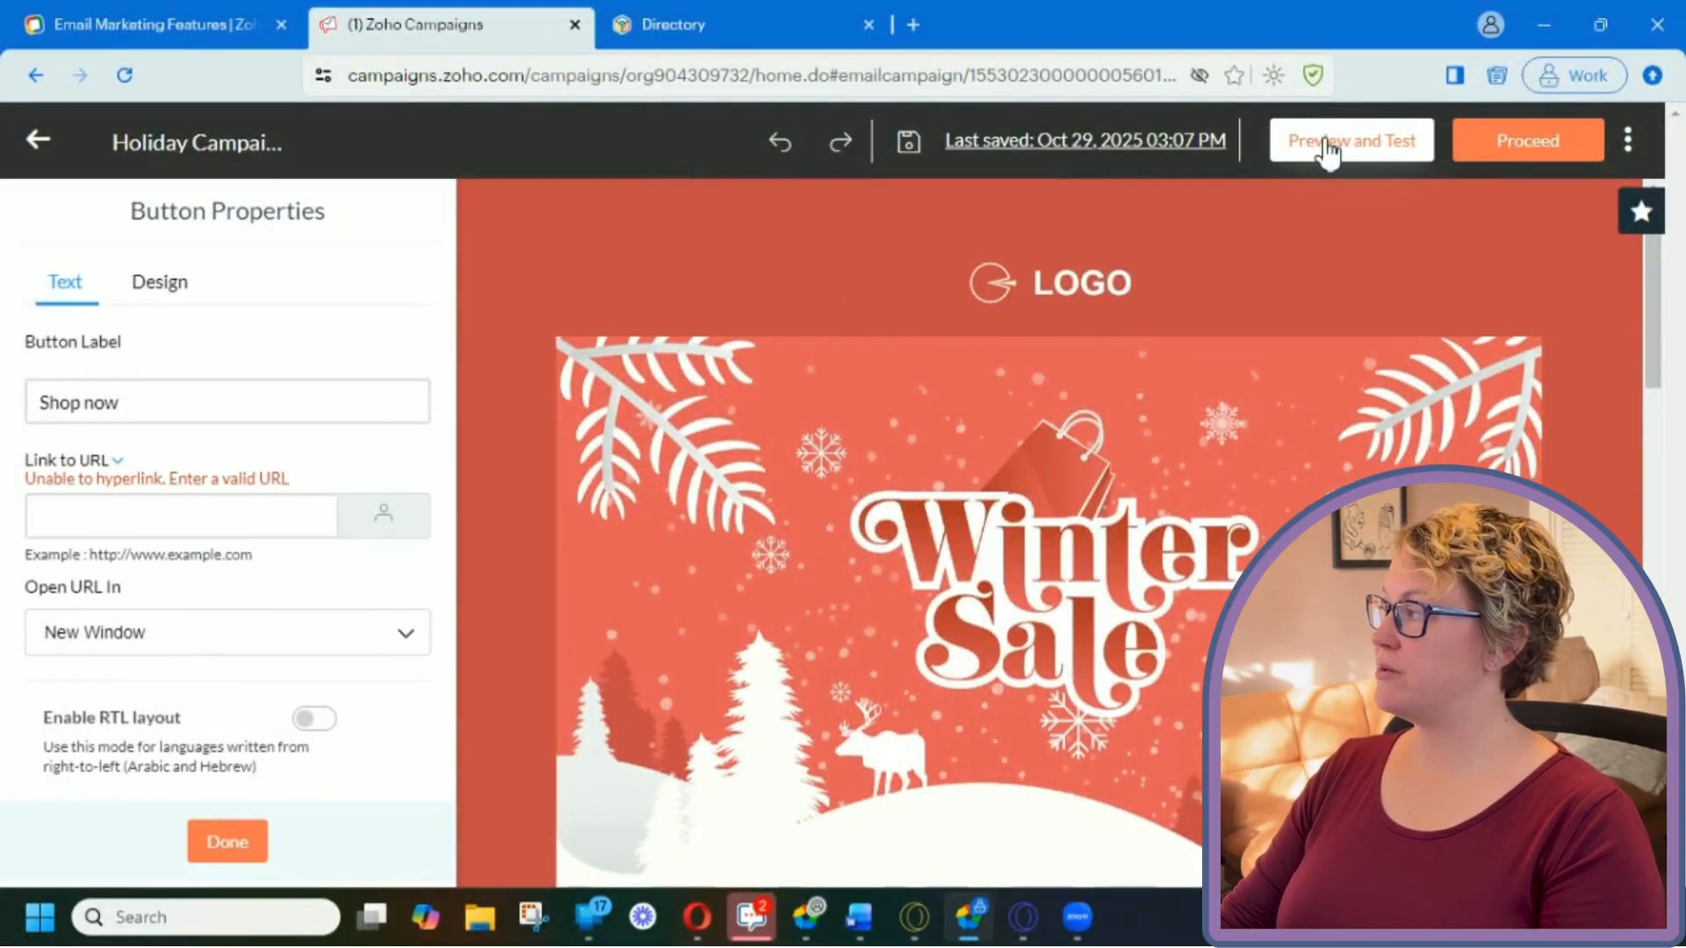
pyautogui.click(1521, 157)
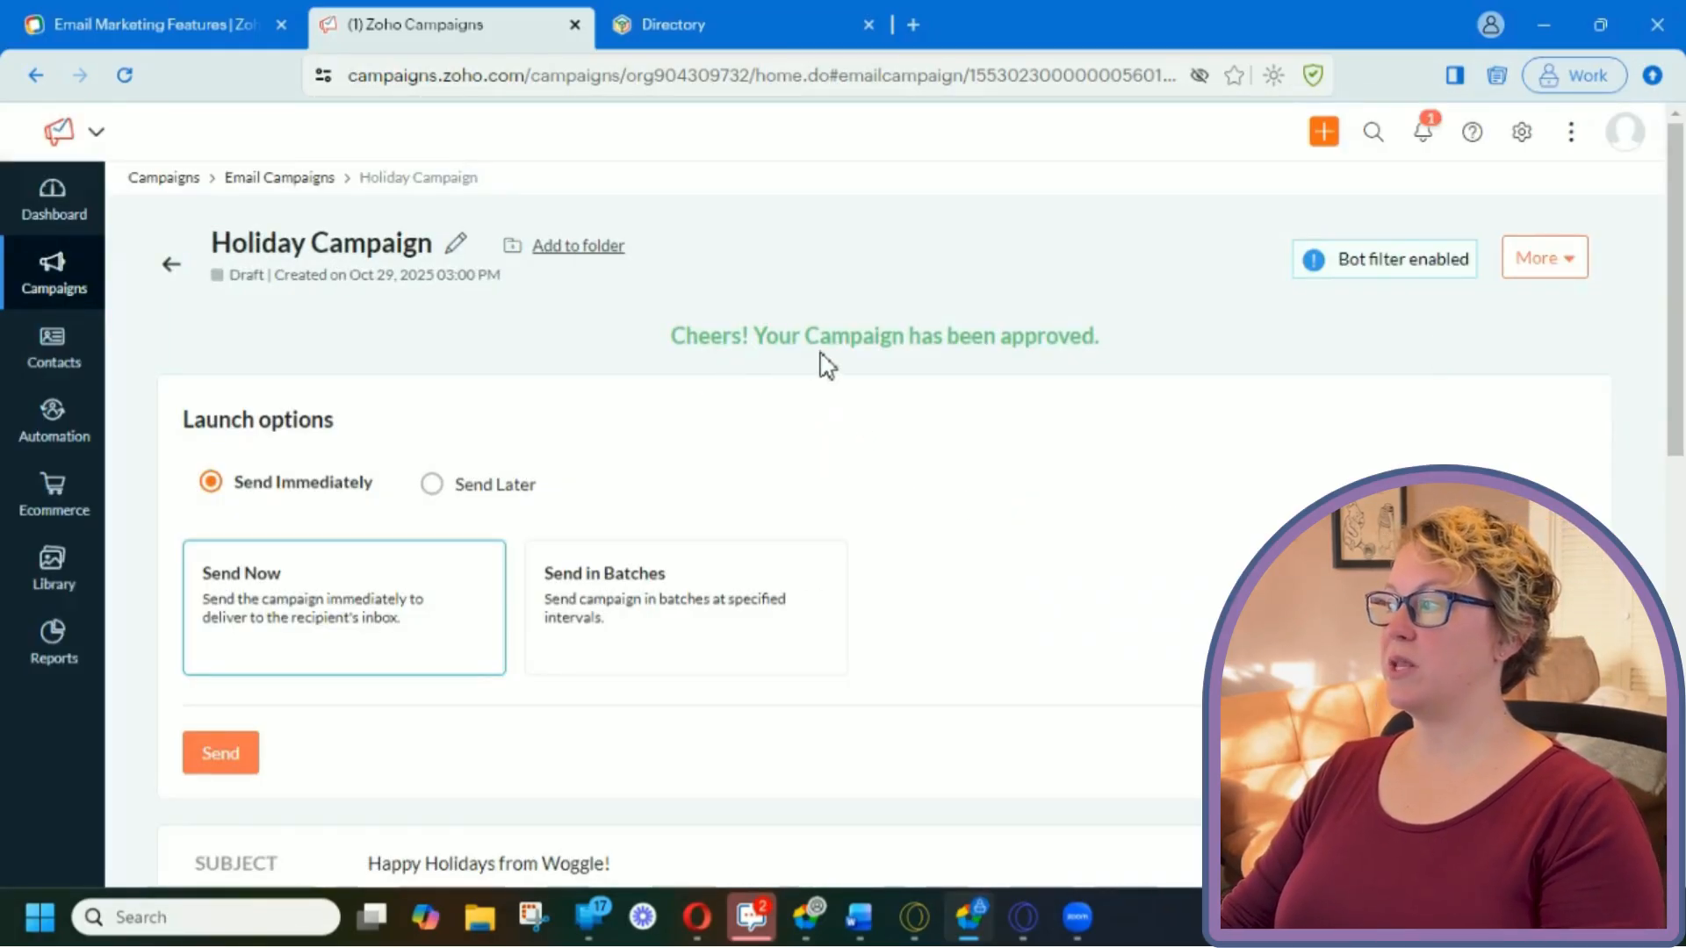
pyautogui.moveTo(670, 349); pyautogui.dragTo(1115, 350)
pyautogui.click(1120, 351)
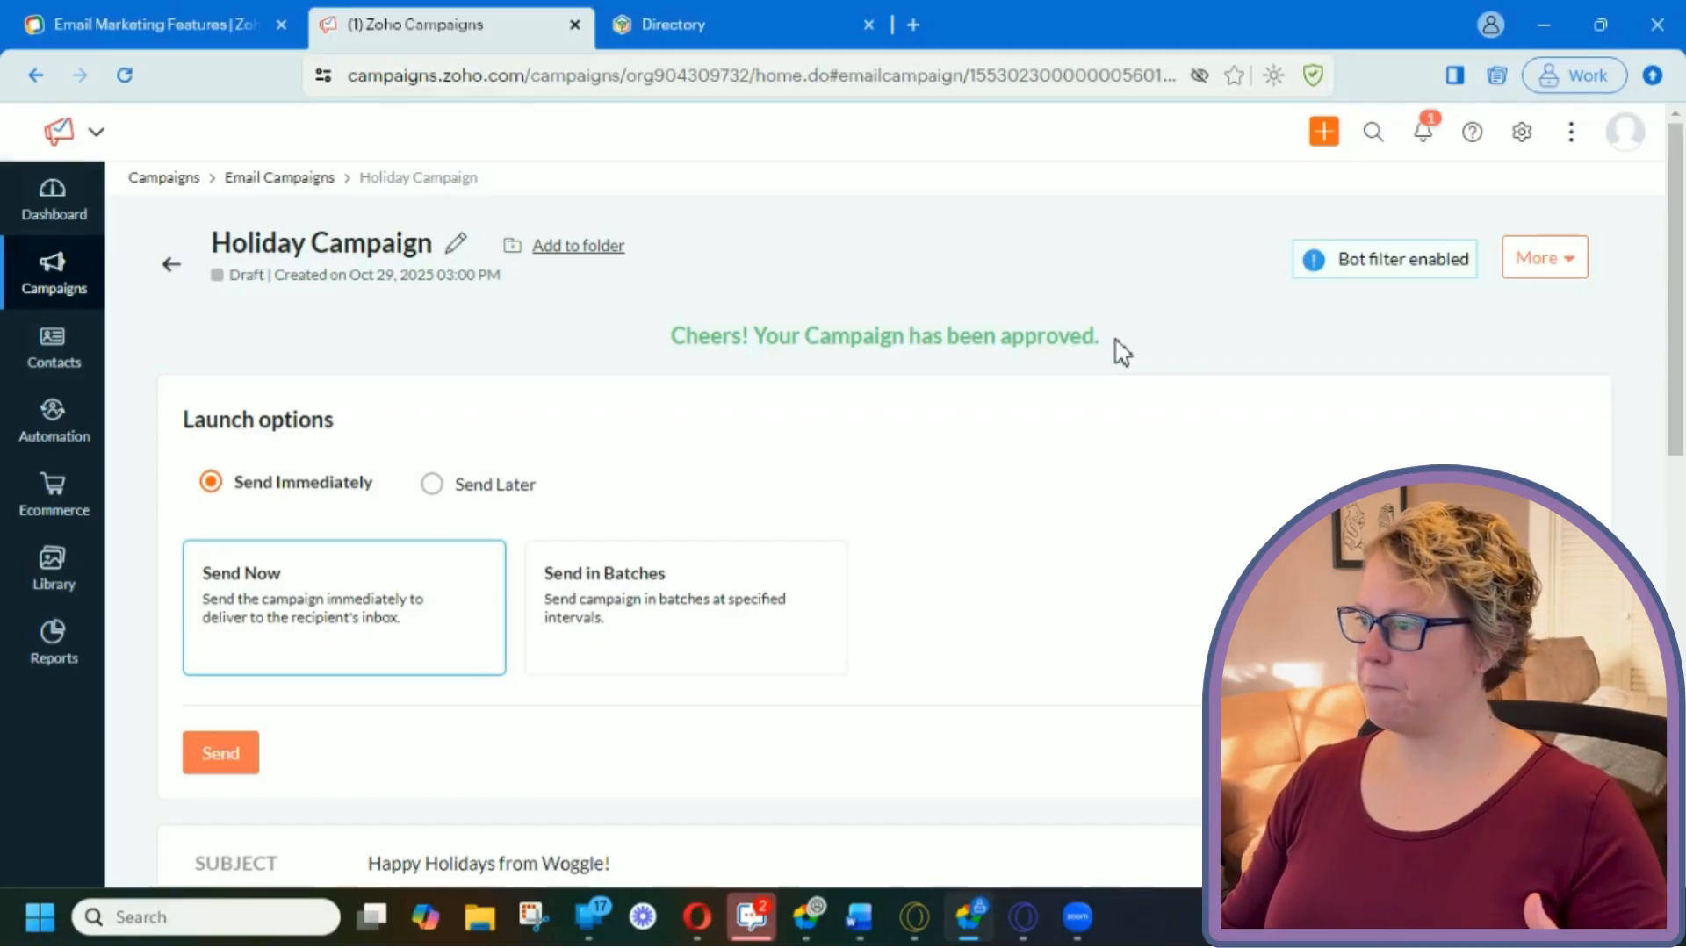
# - Review the Send Later scheduling choices in the launch options and return to Send Immediately
pyautogui.scroll(-1, 927, 596)
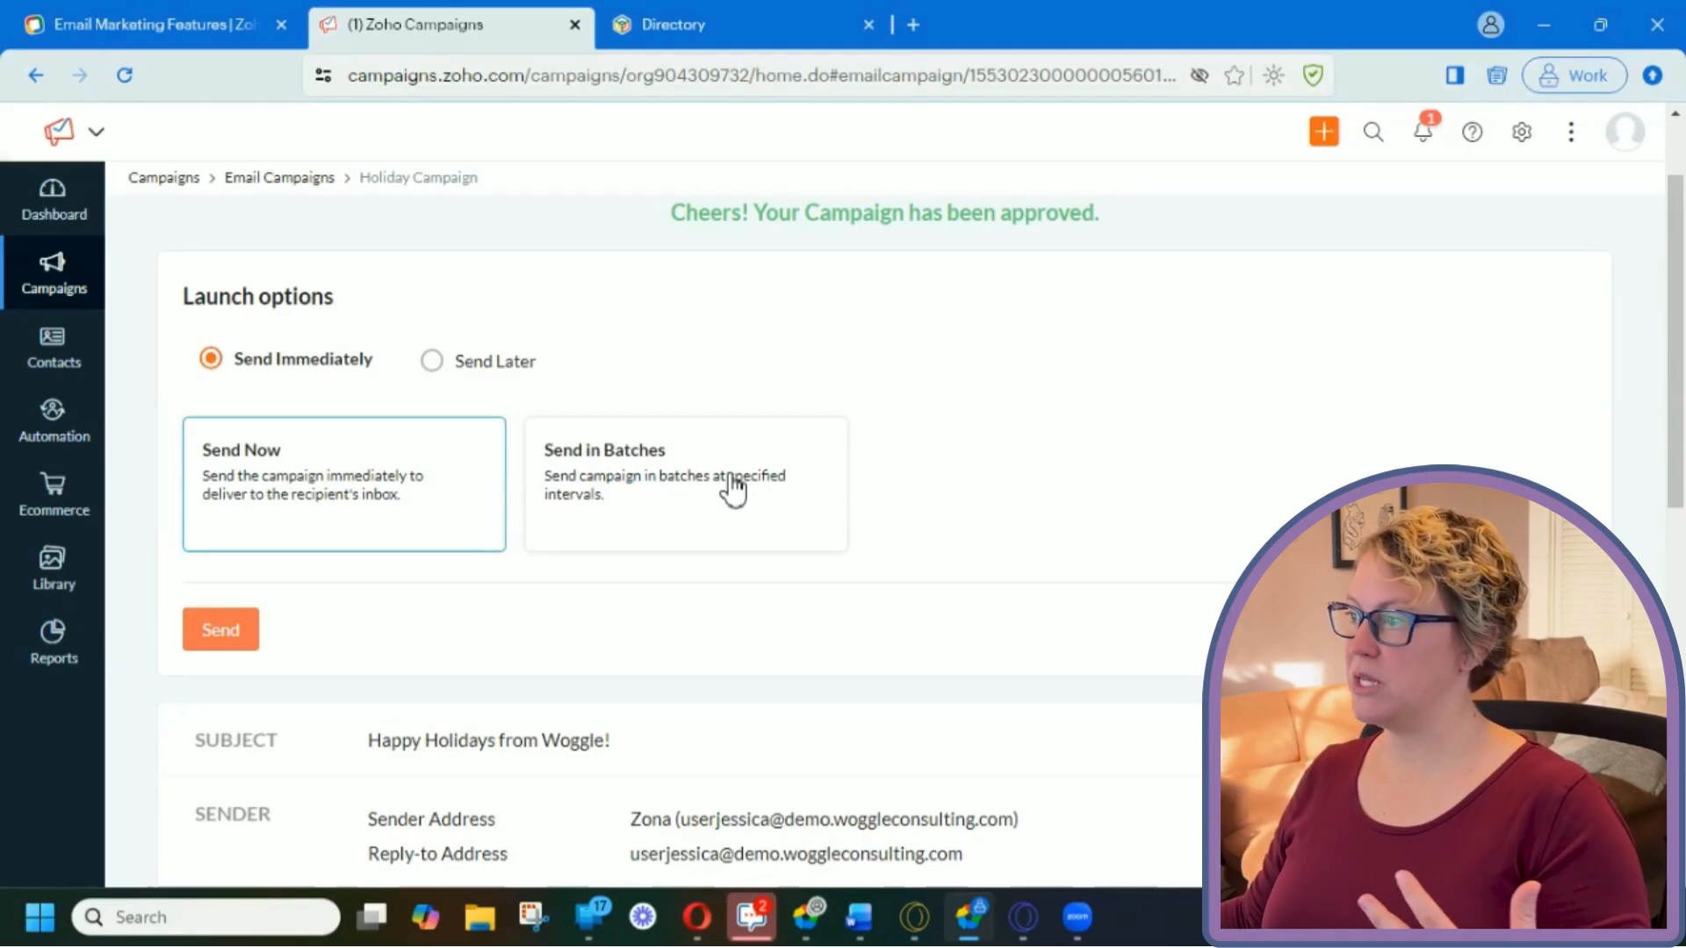
pyautogui.click(436, 365)
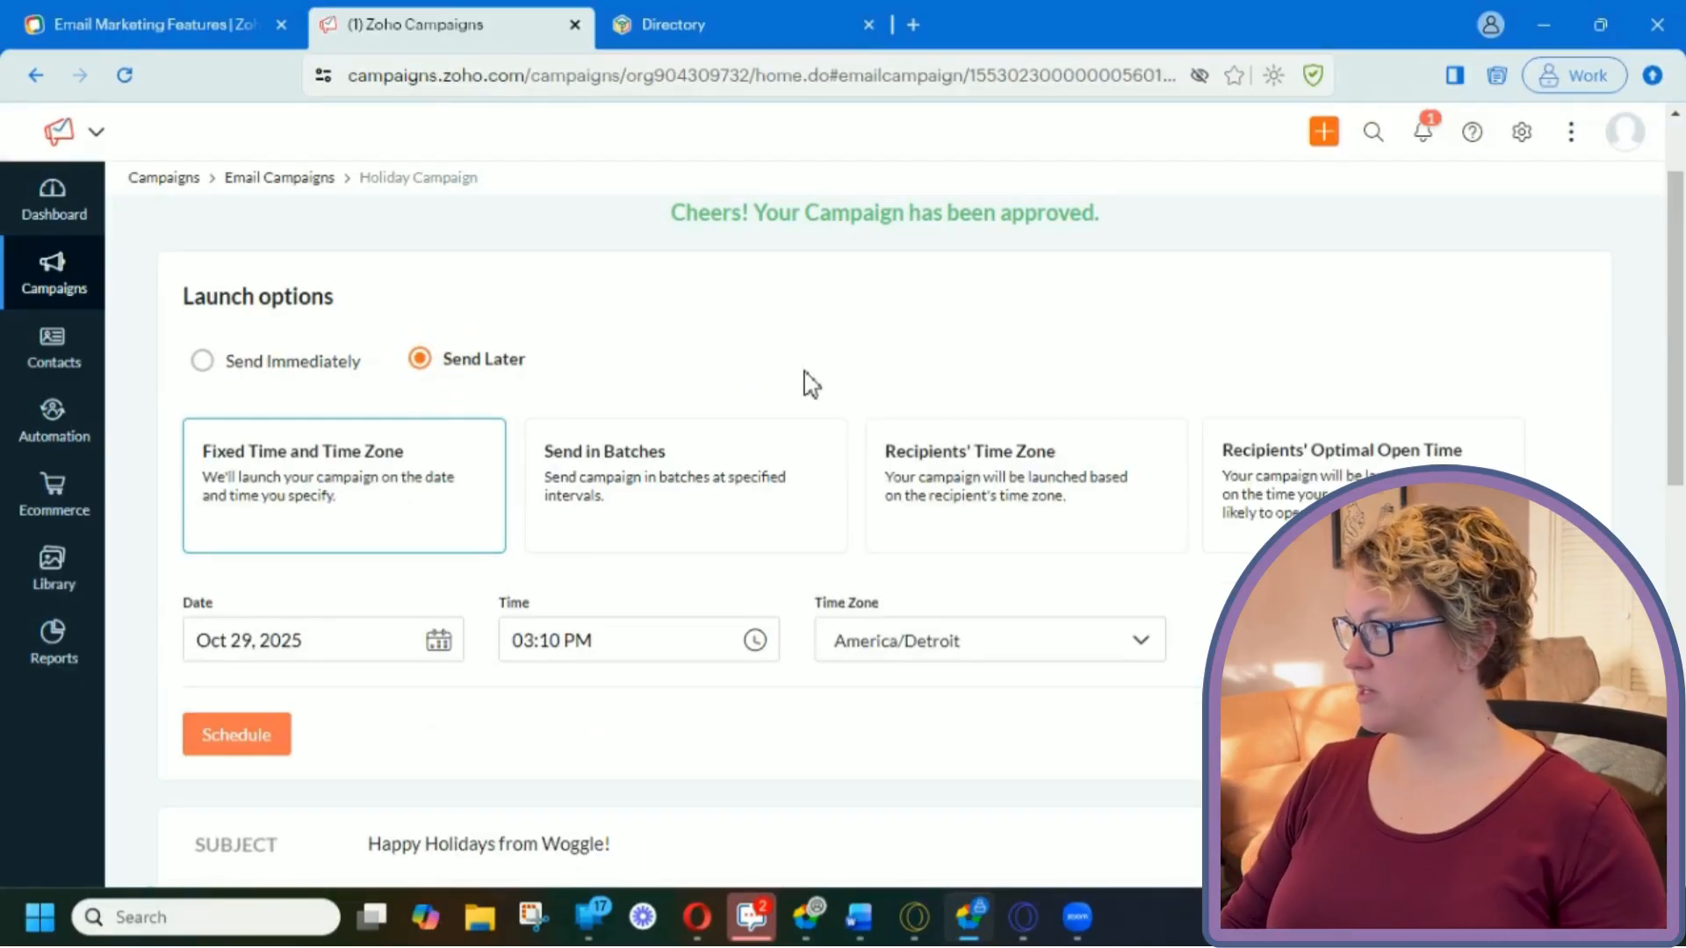
pyautogui.click(205, 369)
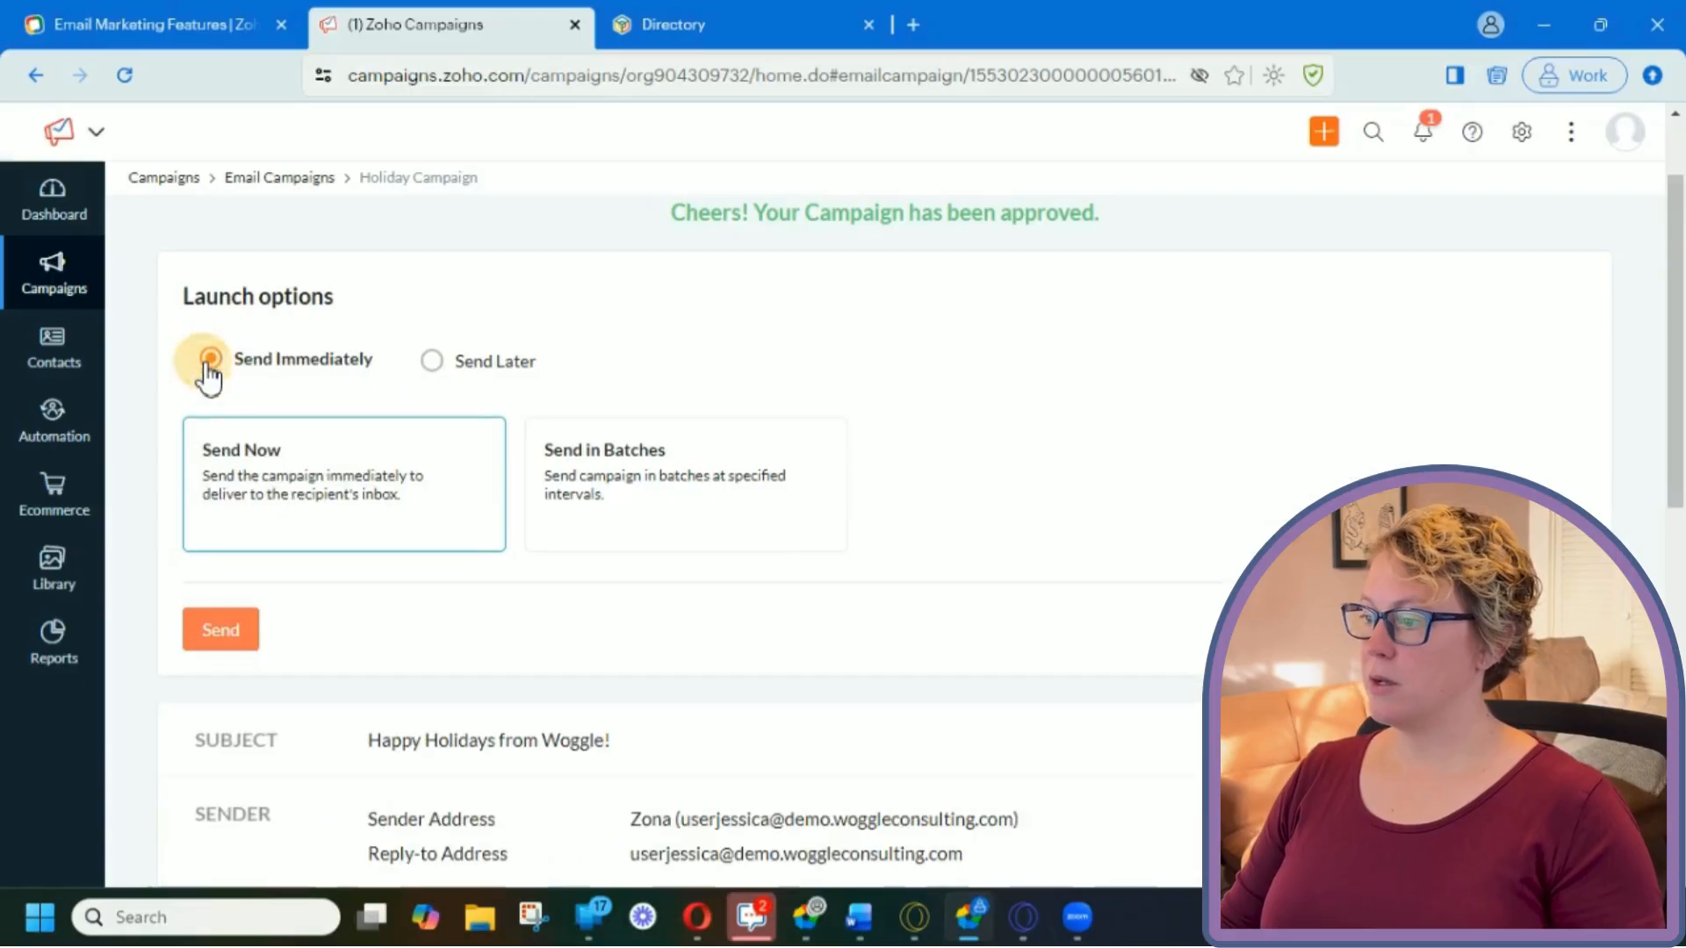
# - Review the campaign's subject, sender, recipient and content sections, check the Send Test Email options, and close them without sending
pyautogui.scroll(-4, 805, 564)
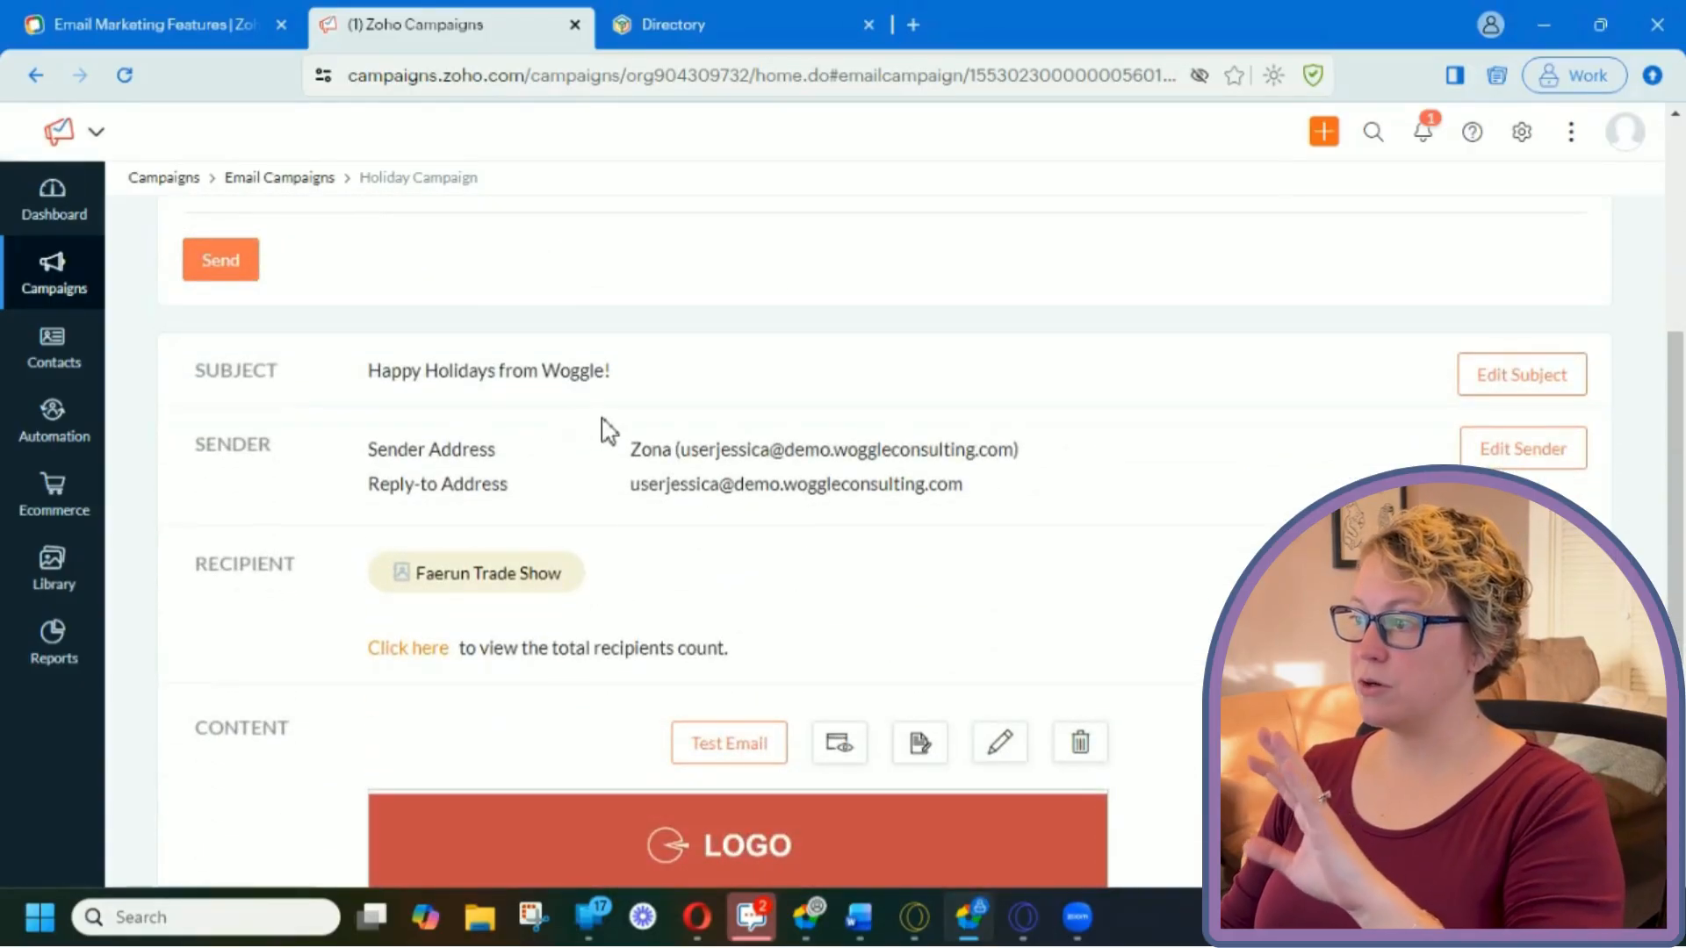
pyautogui.scroll(-3, 808, 532)
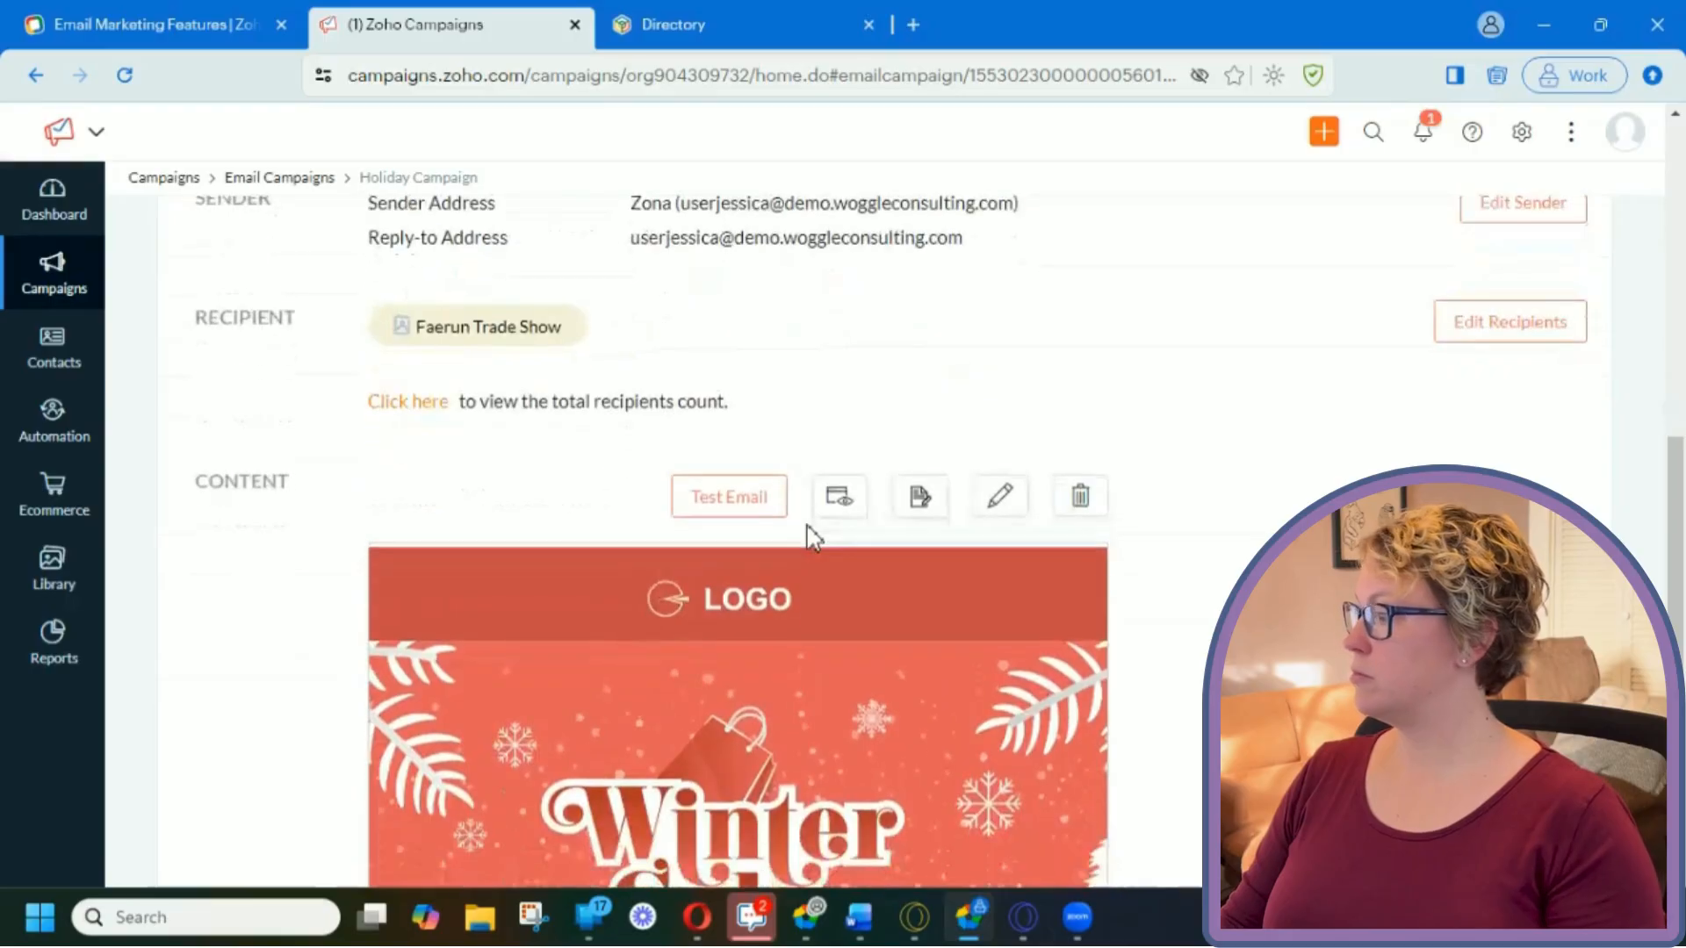
pyautogui.scroll(-3, 808, 532)
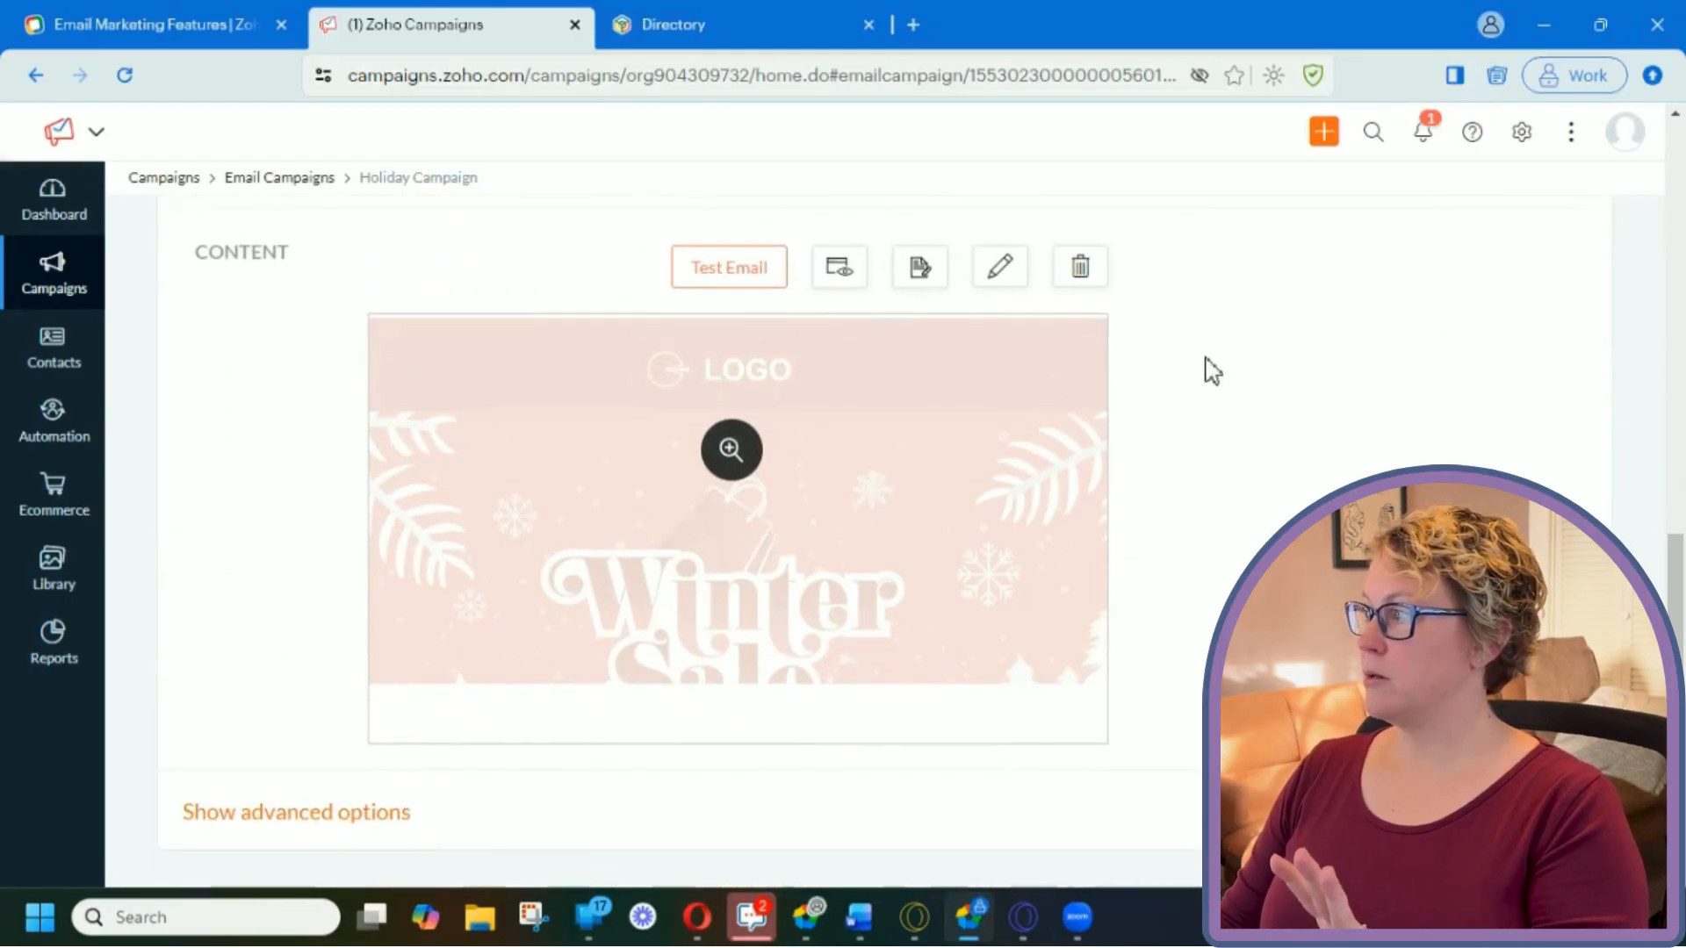
pyautogui.click(730, 280)
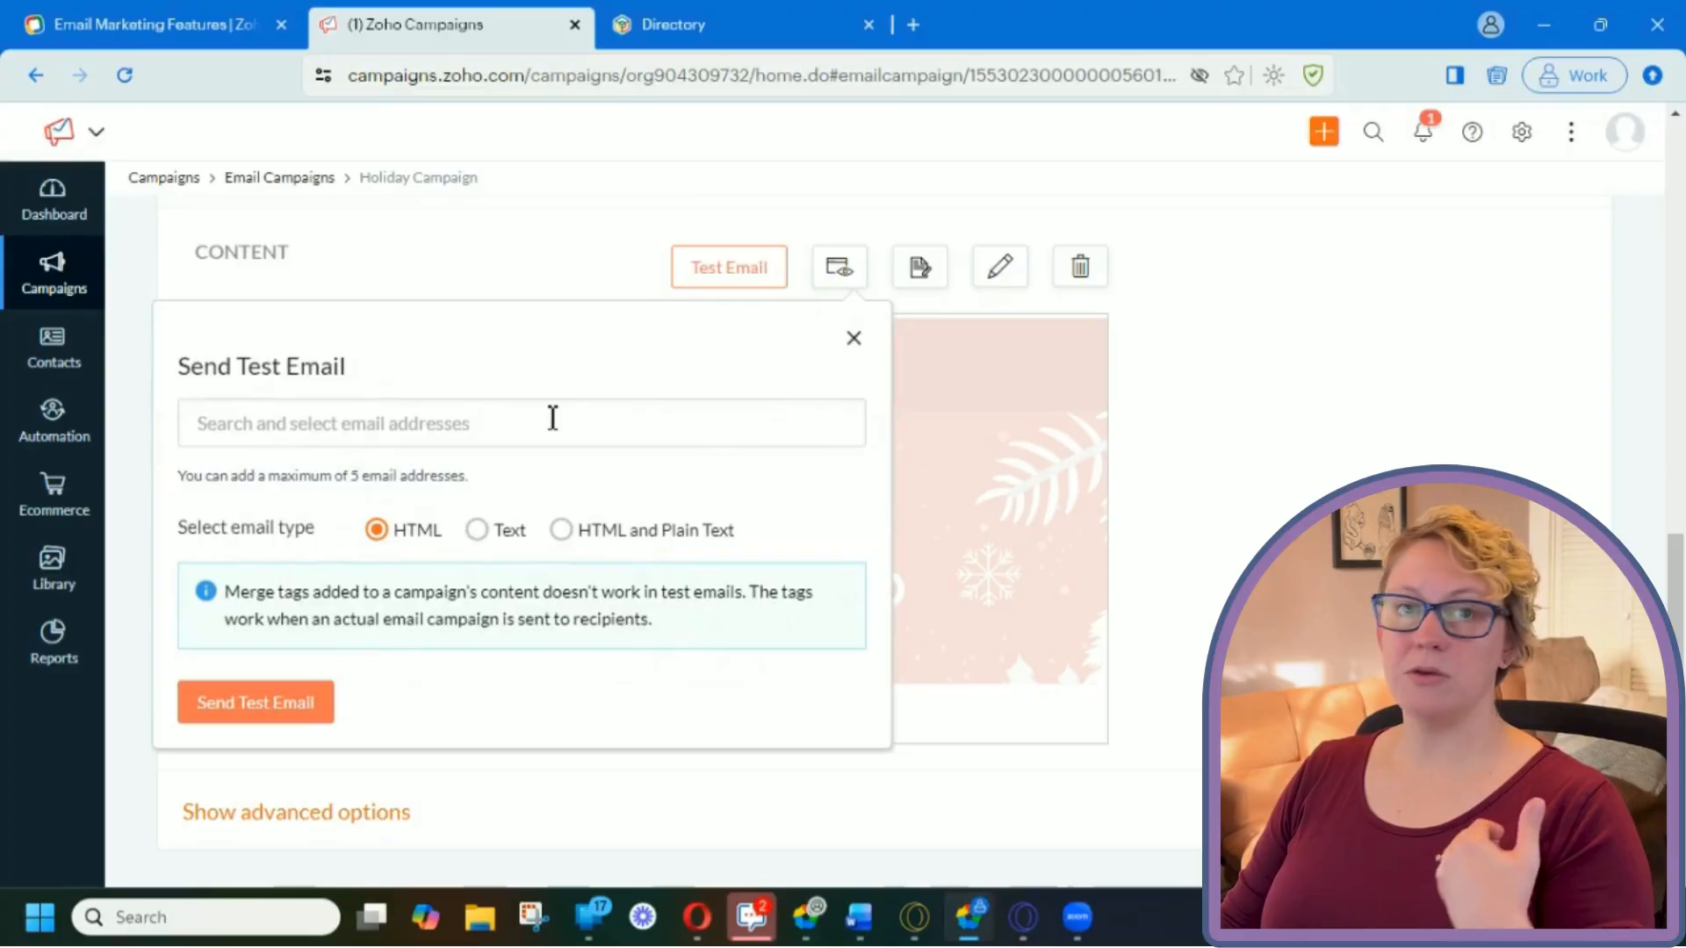
pyautogui.click(854, 339)
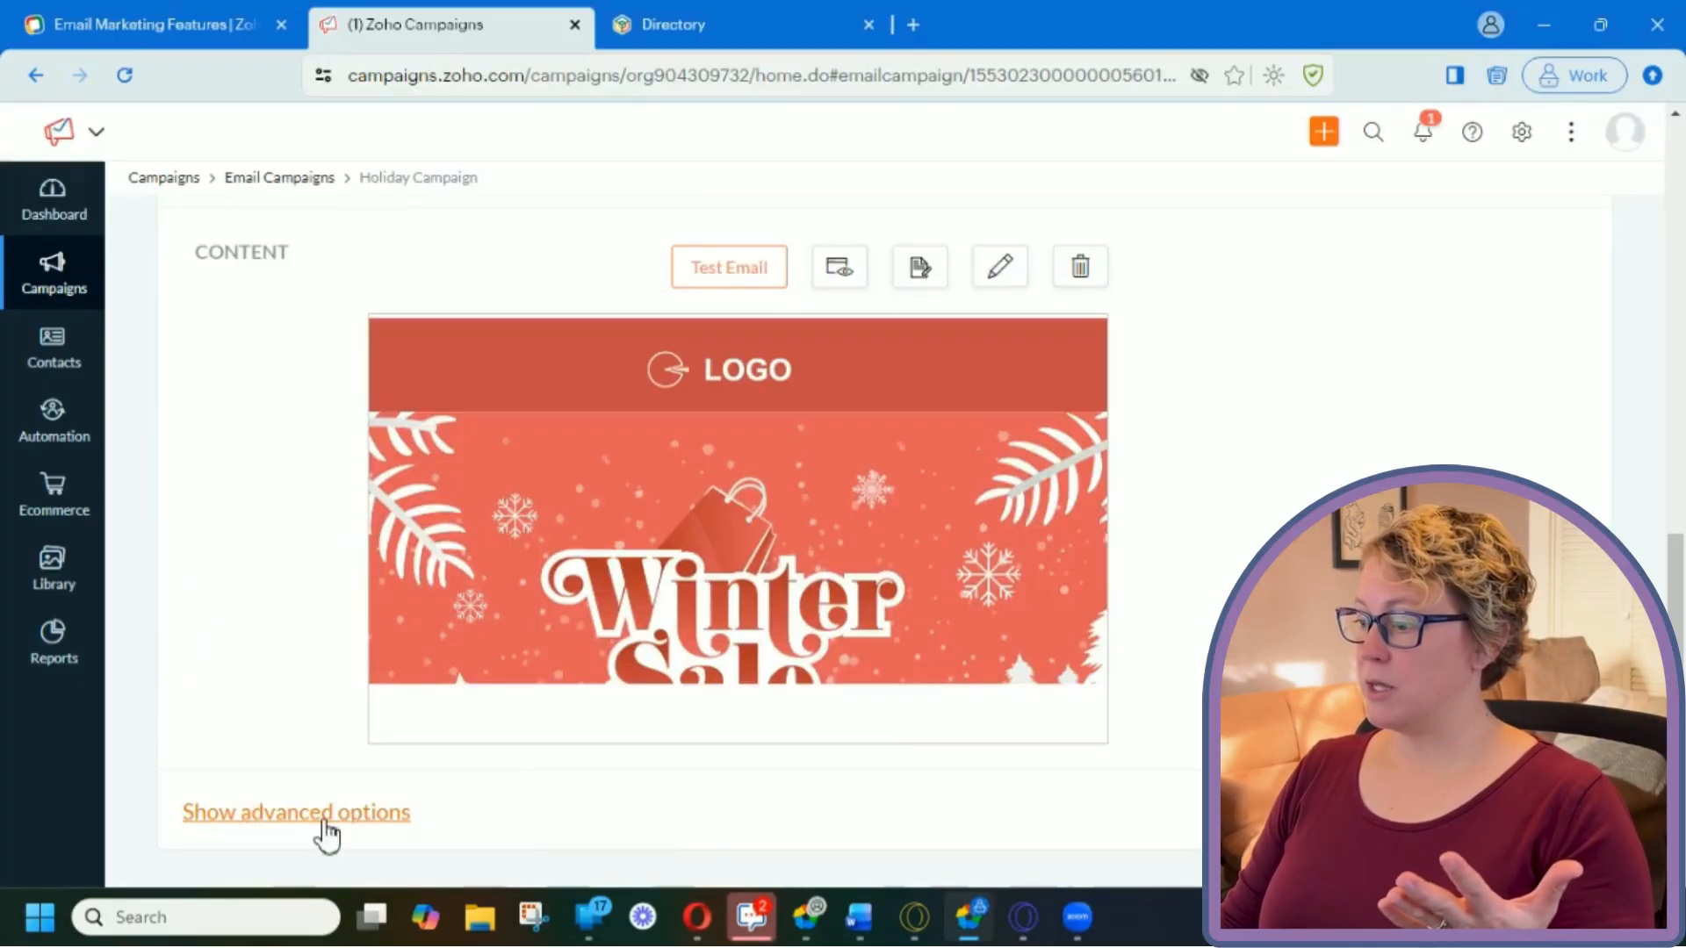
# - Show the campaign's advanced options and examine the tracking, CRM integration, contact scoring, response action and calendar settings
pyautogui.click(320, 821)
pyautogui.scroll(-3, 299, 668)
pyautogui.scroll(-3, 292, 611)
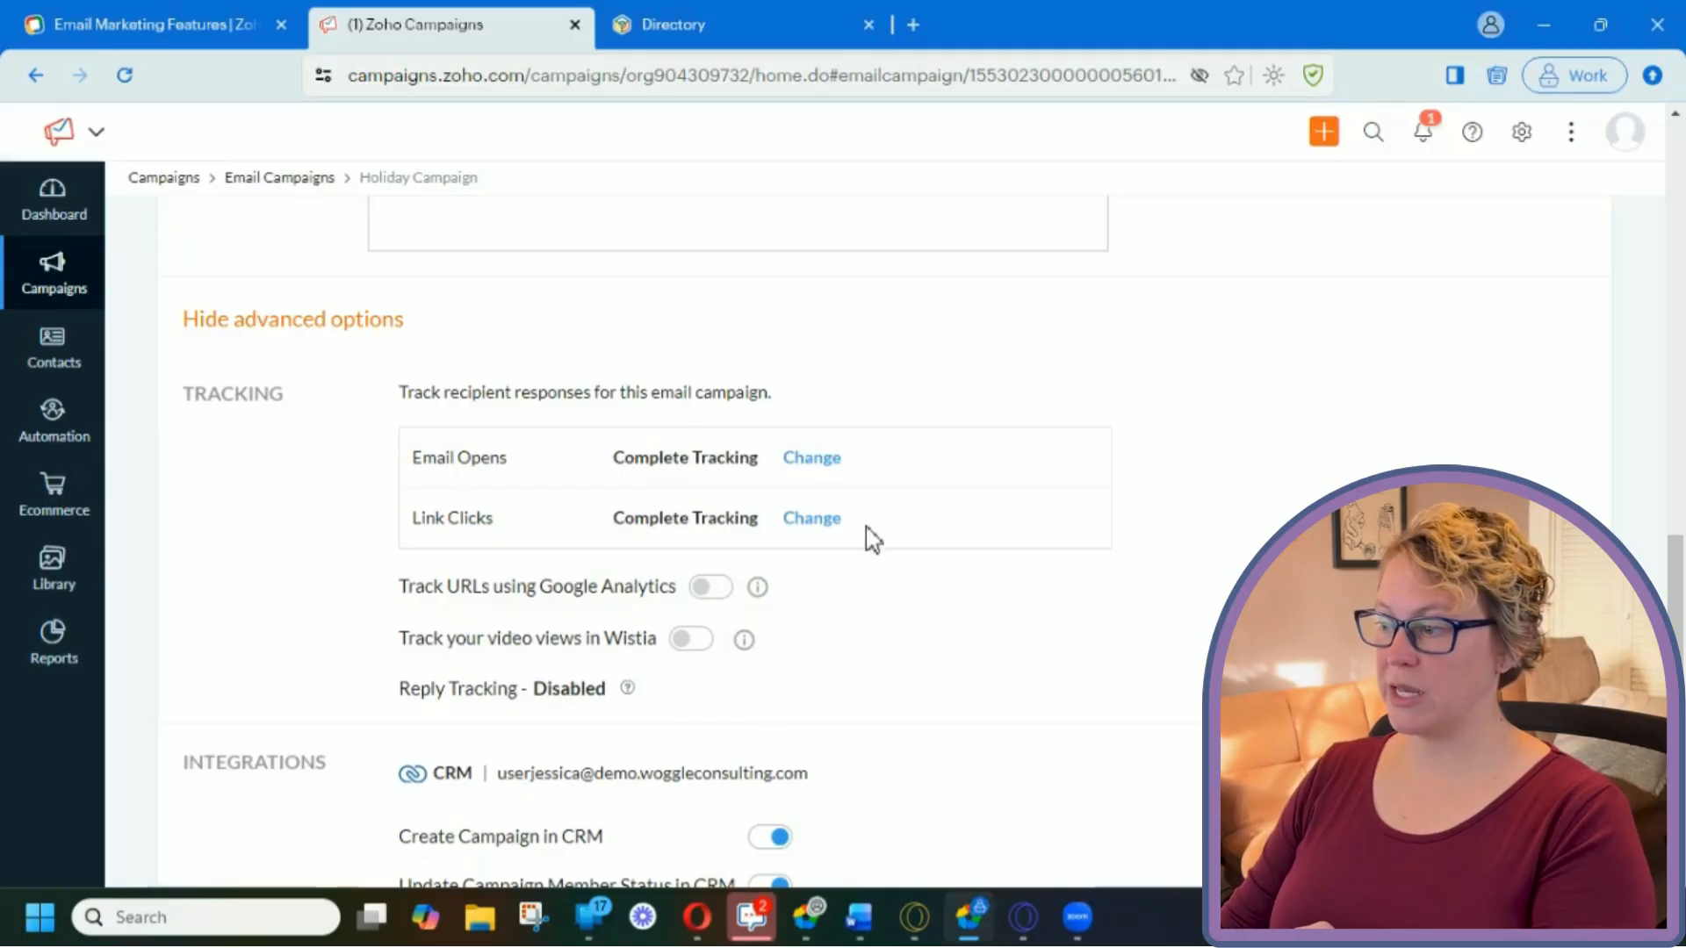
pyautogui.scroll(-4, 866, 539)
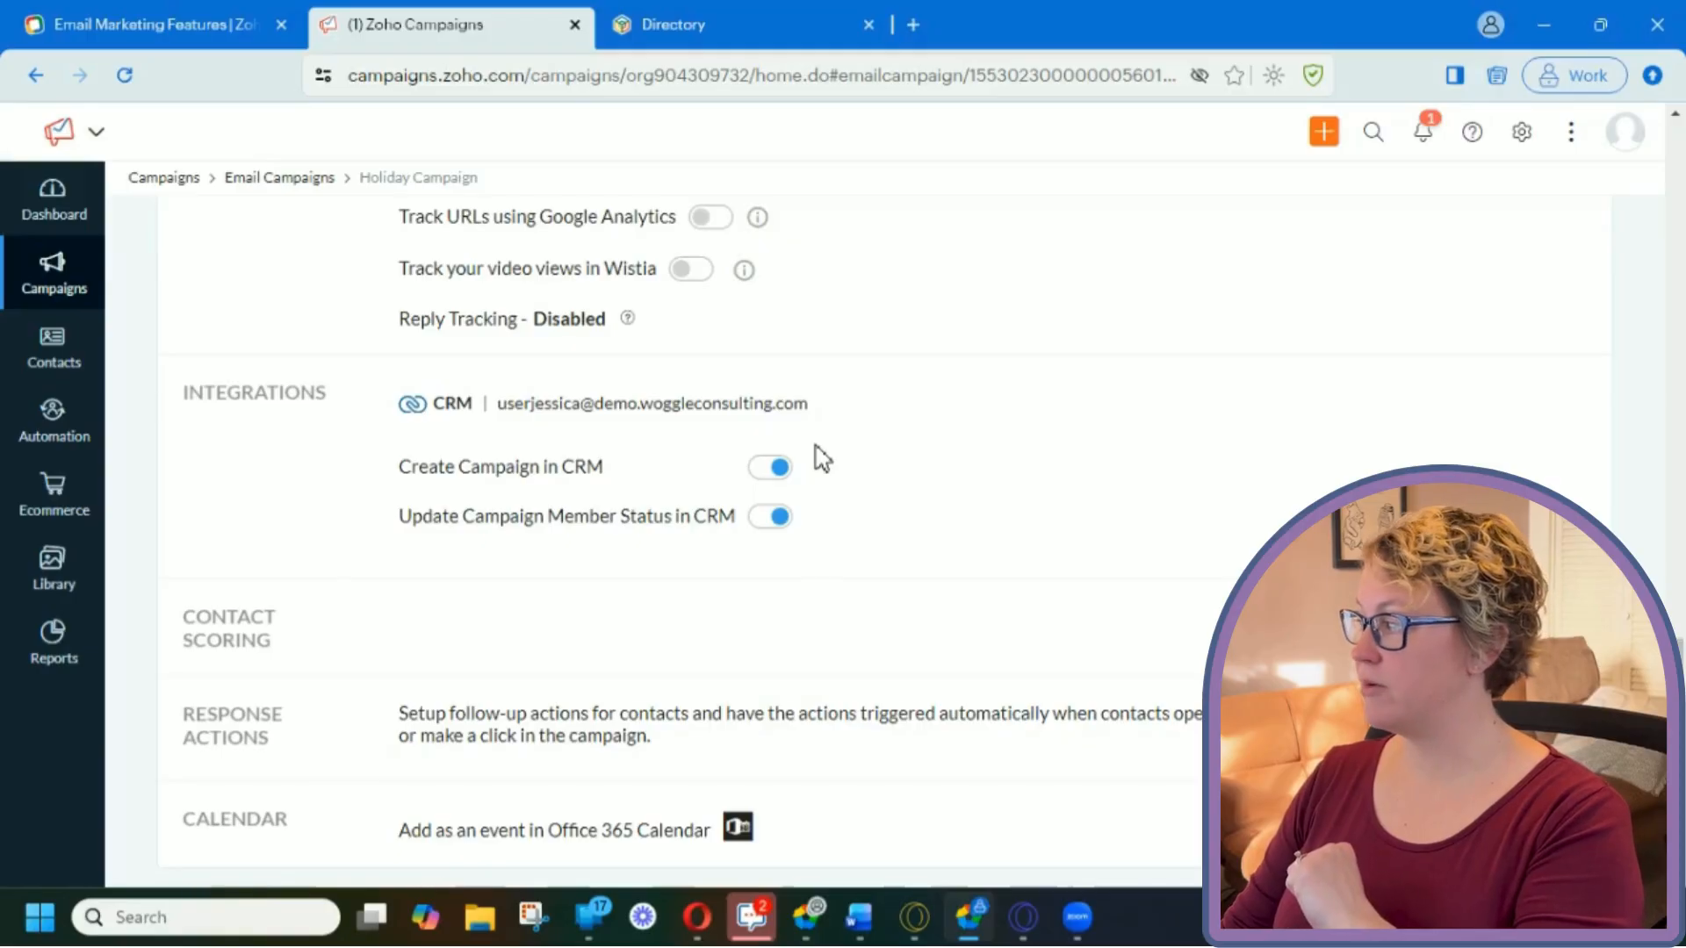
pyautogui.scroll(-1, 823, 458)
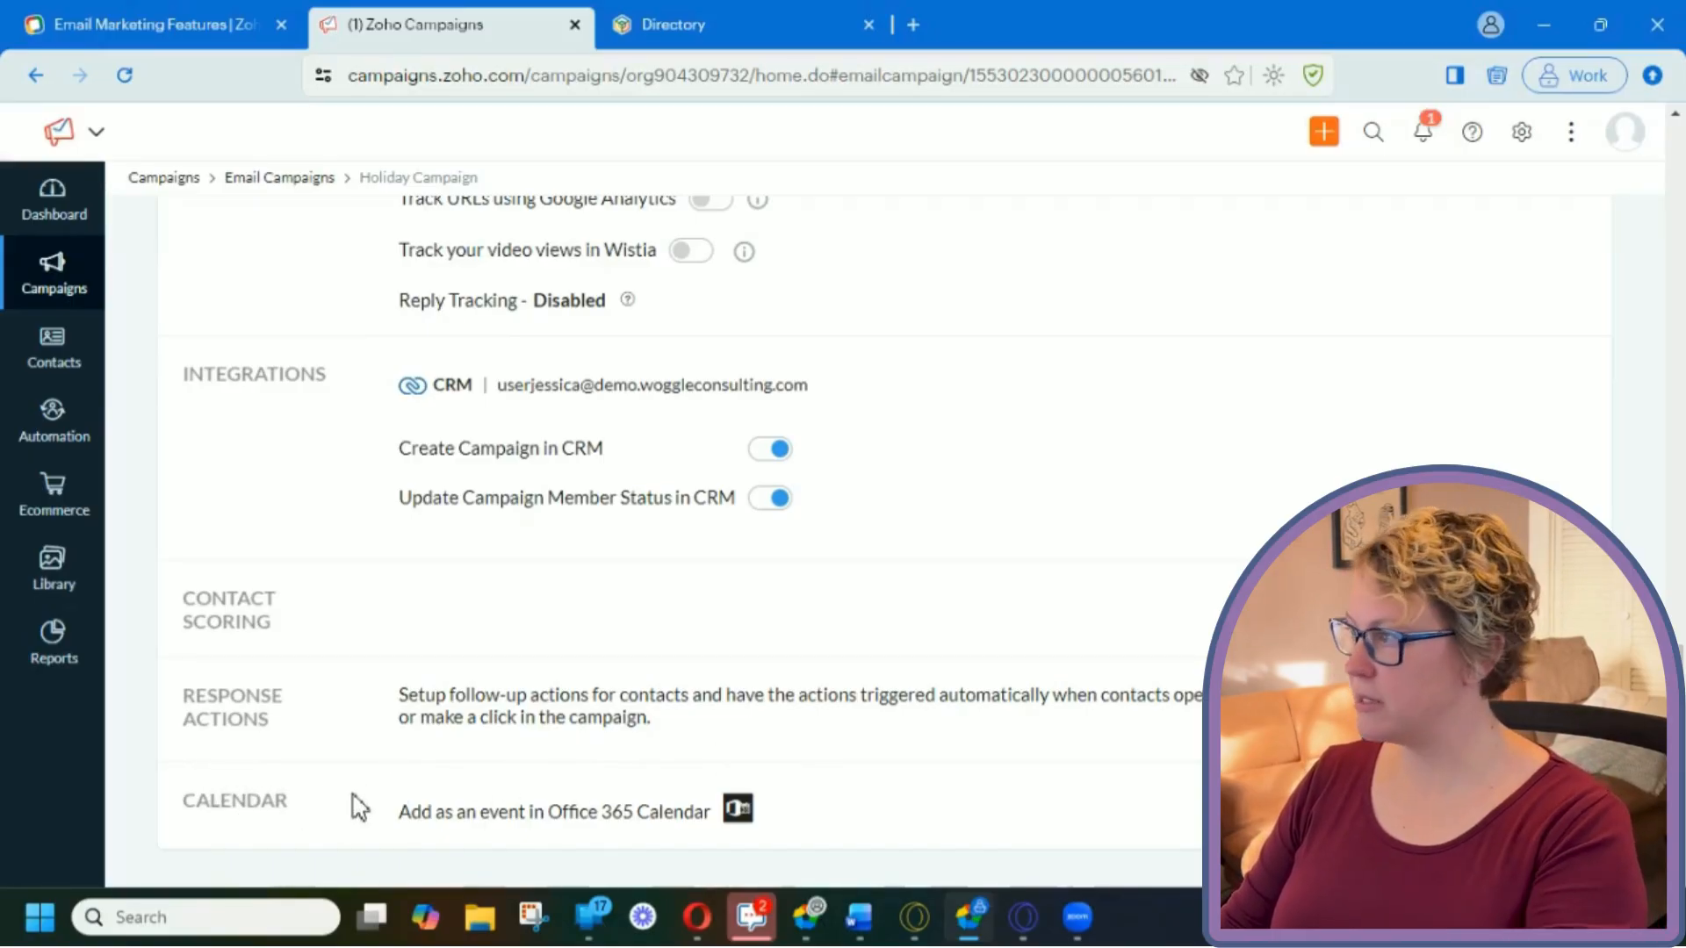
# - Start sending Holiday Campaign with Send Immediately and Send Now, and examine the fields of the company details form
pyautogui.scroll(15, 975, 595)
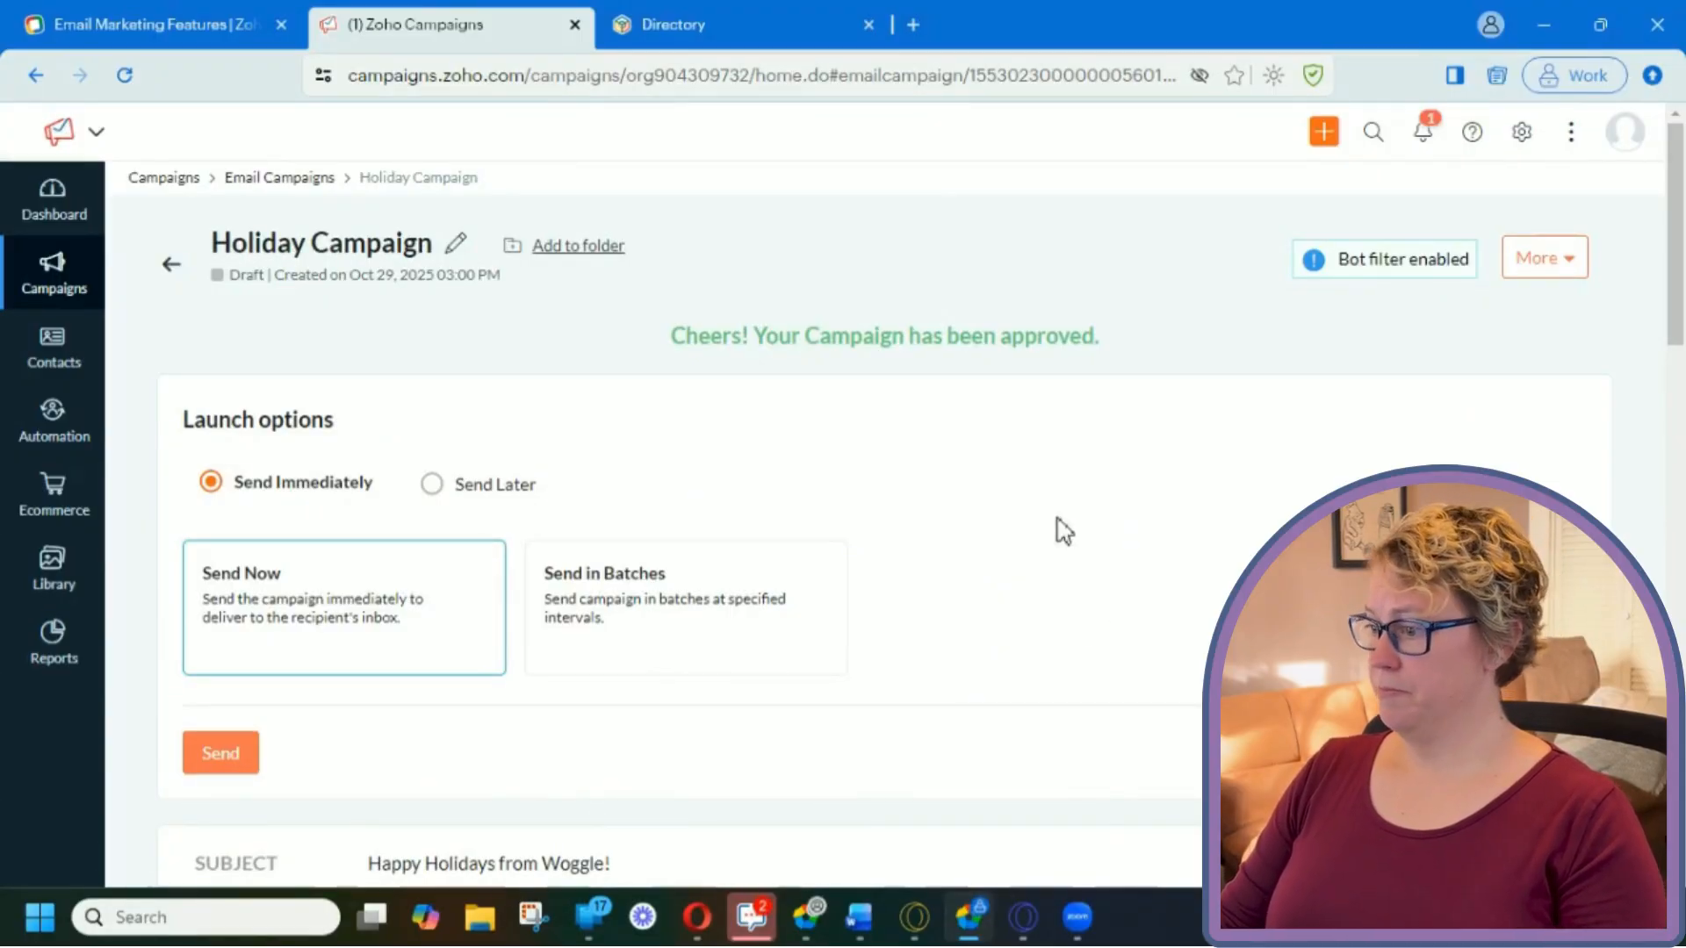
pyautogui.scroll(-3, 1061, 527)
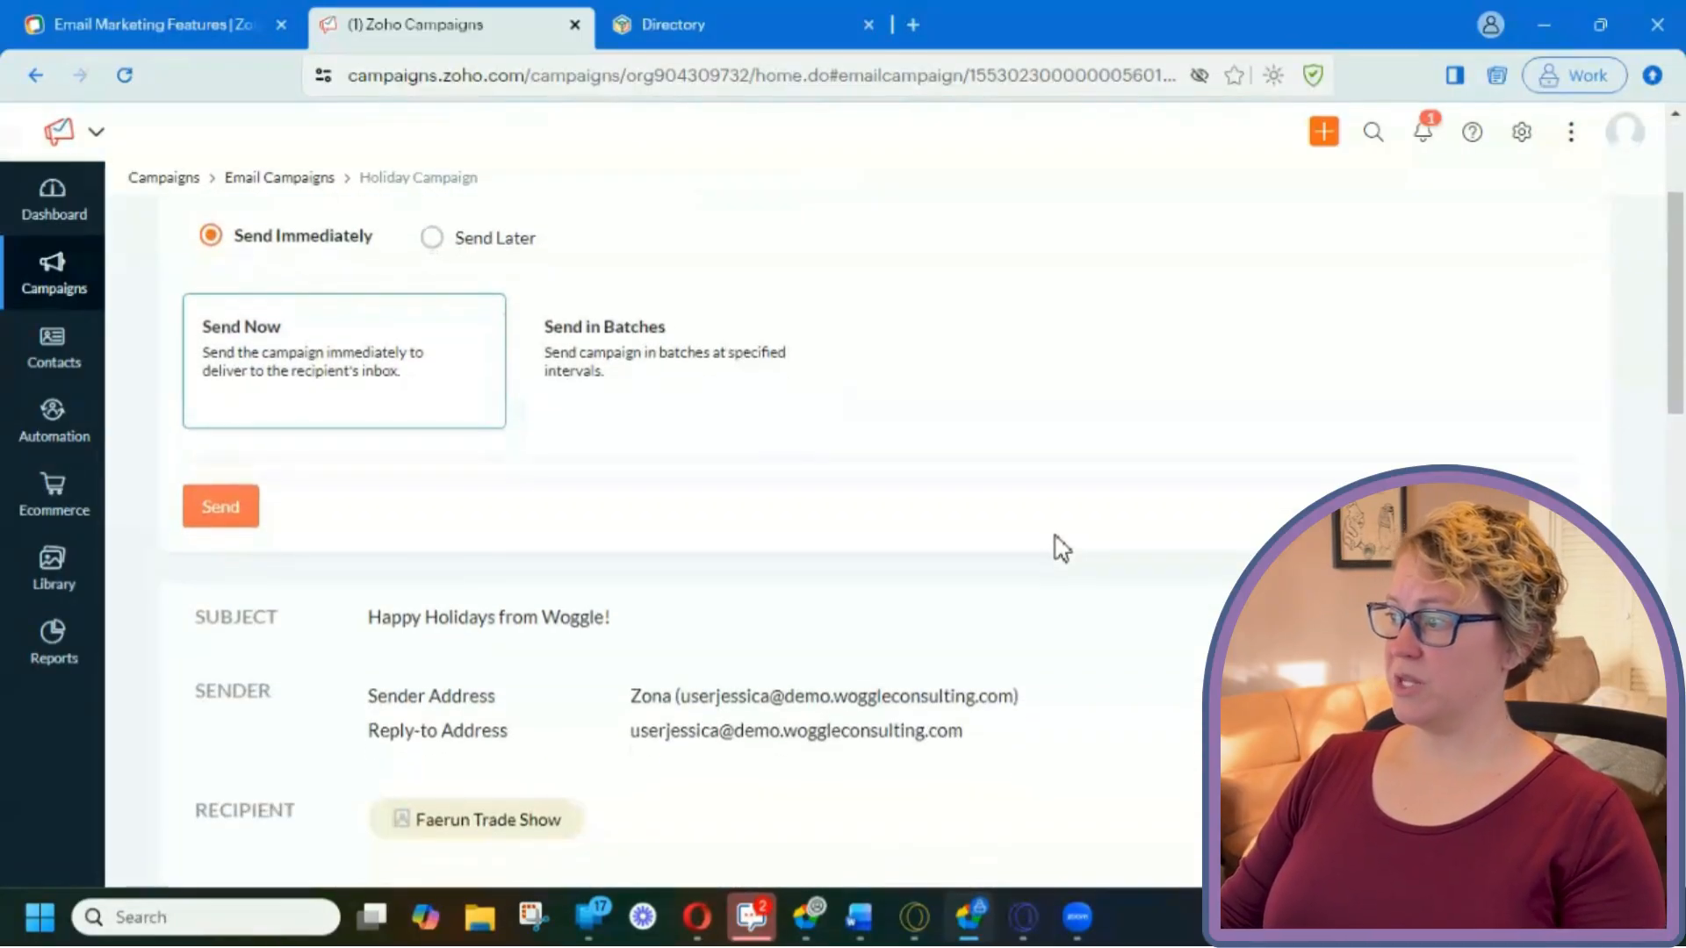
pyautogui.click(230, 510)
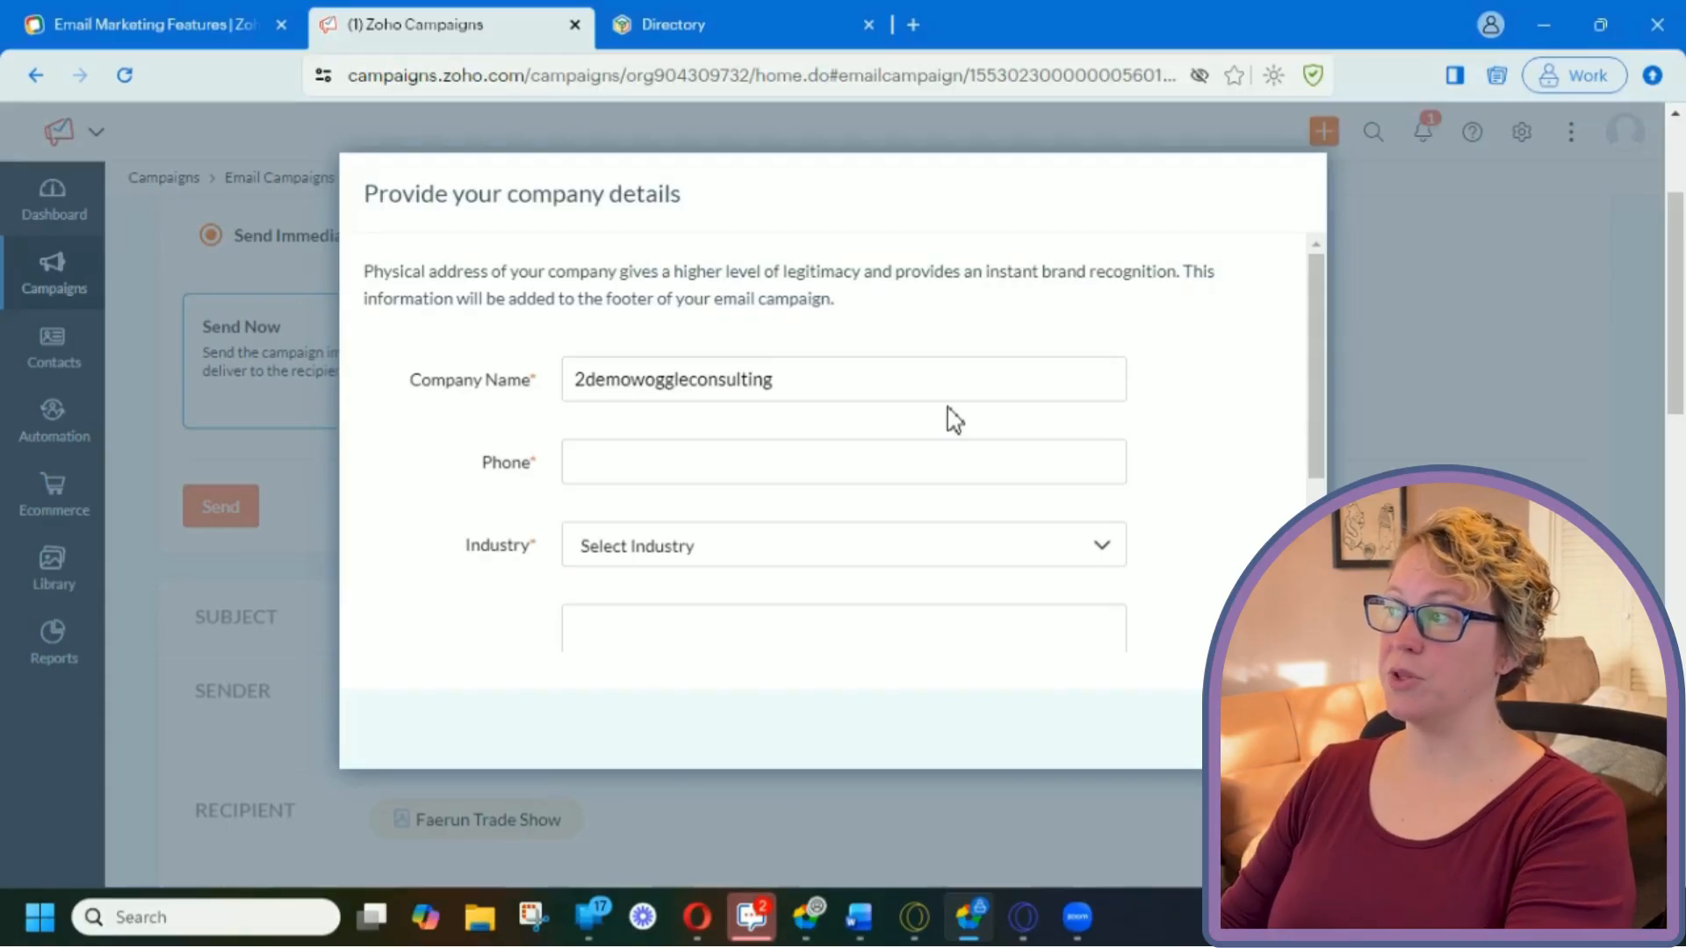
pyautogui.scroll(-2, 956, 441)
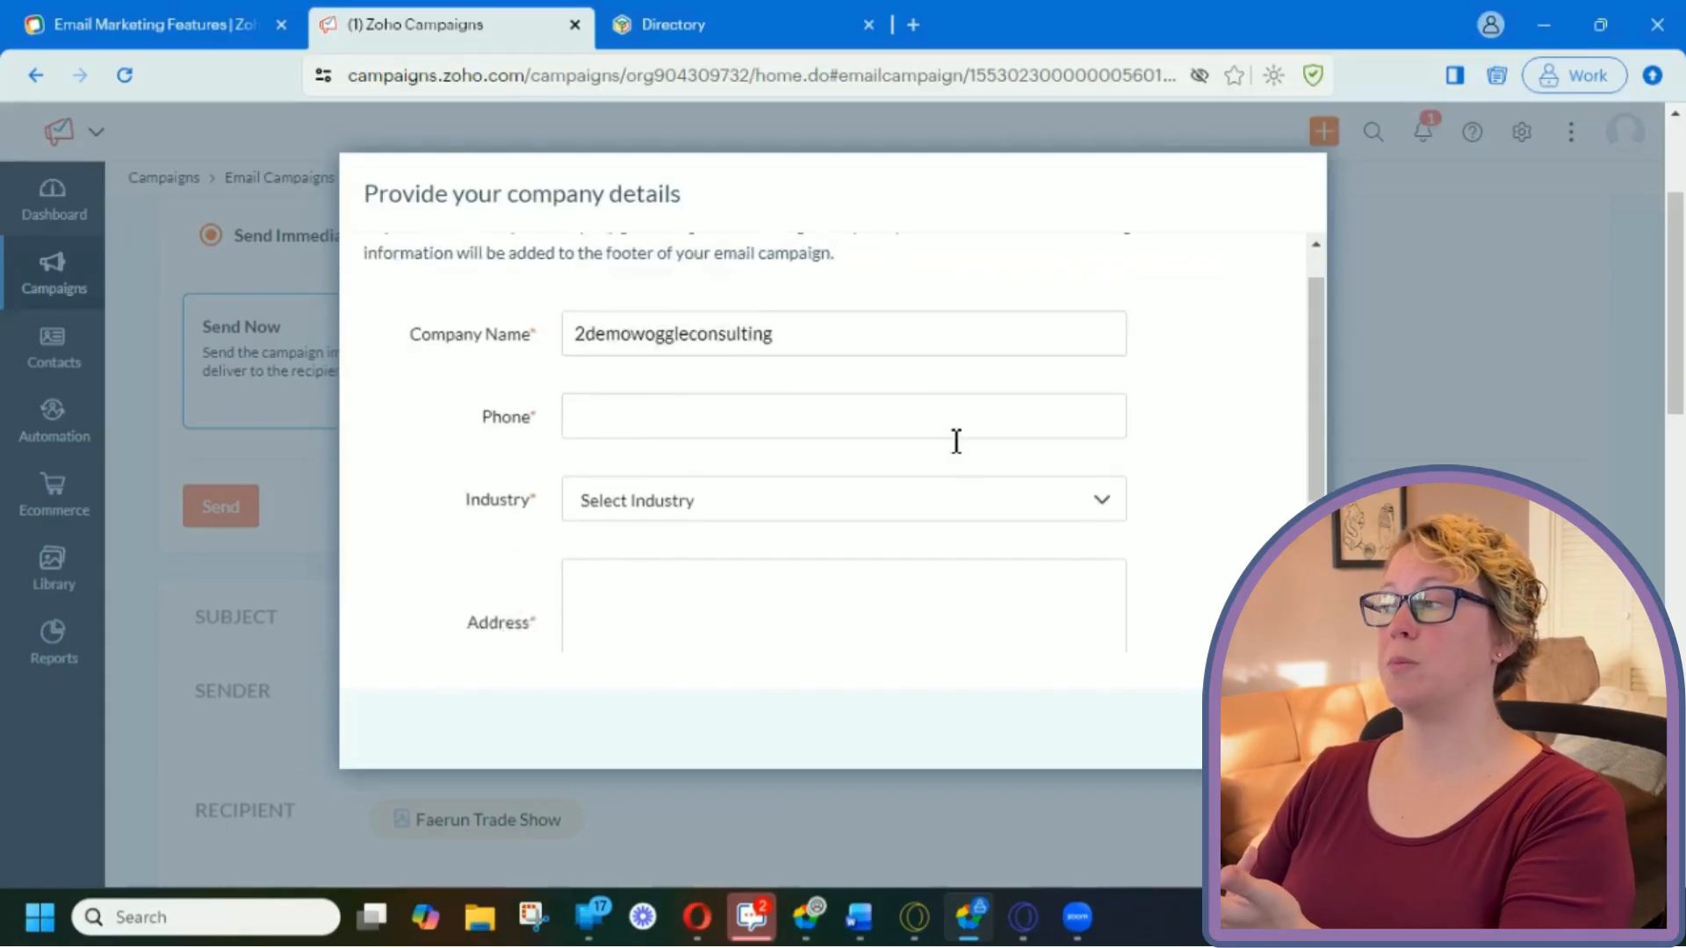
pyautogui.scroll(-2, 922, 486)
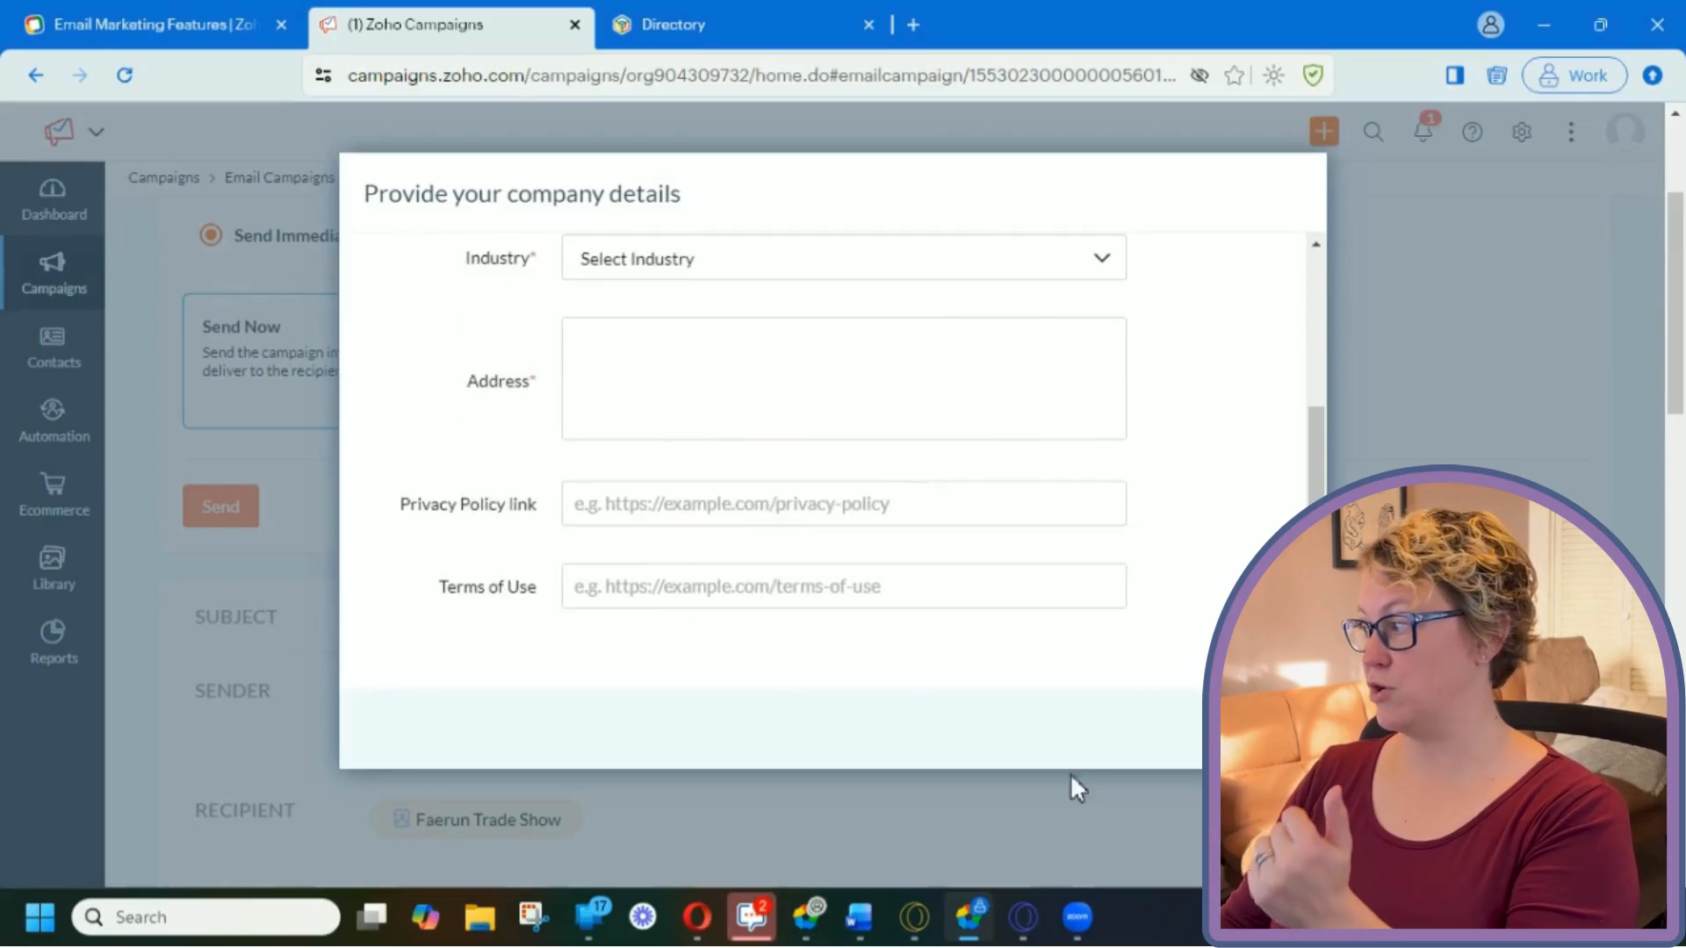
pyautogui.scroll(3, 1156, 674)
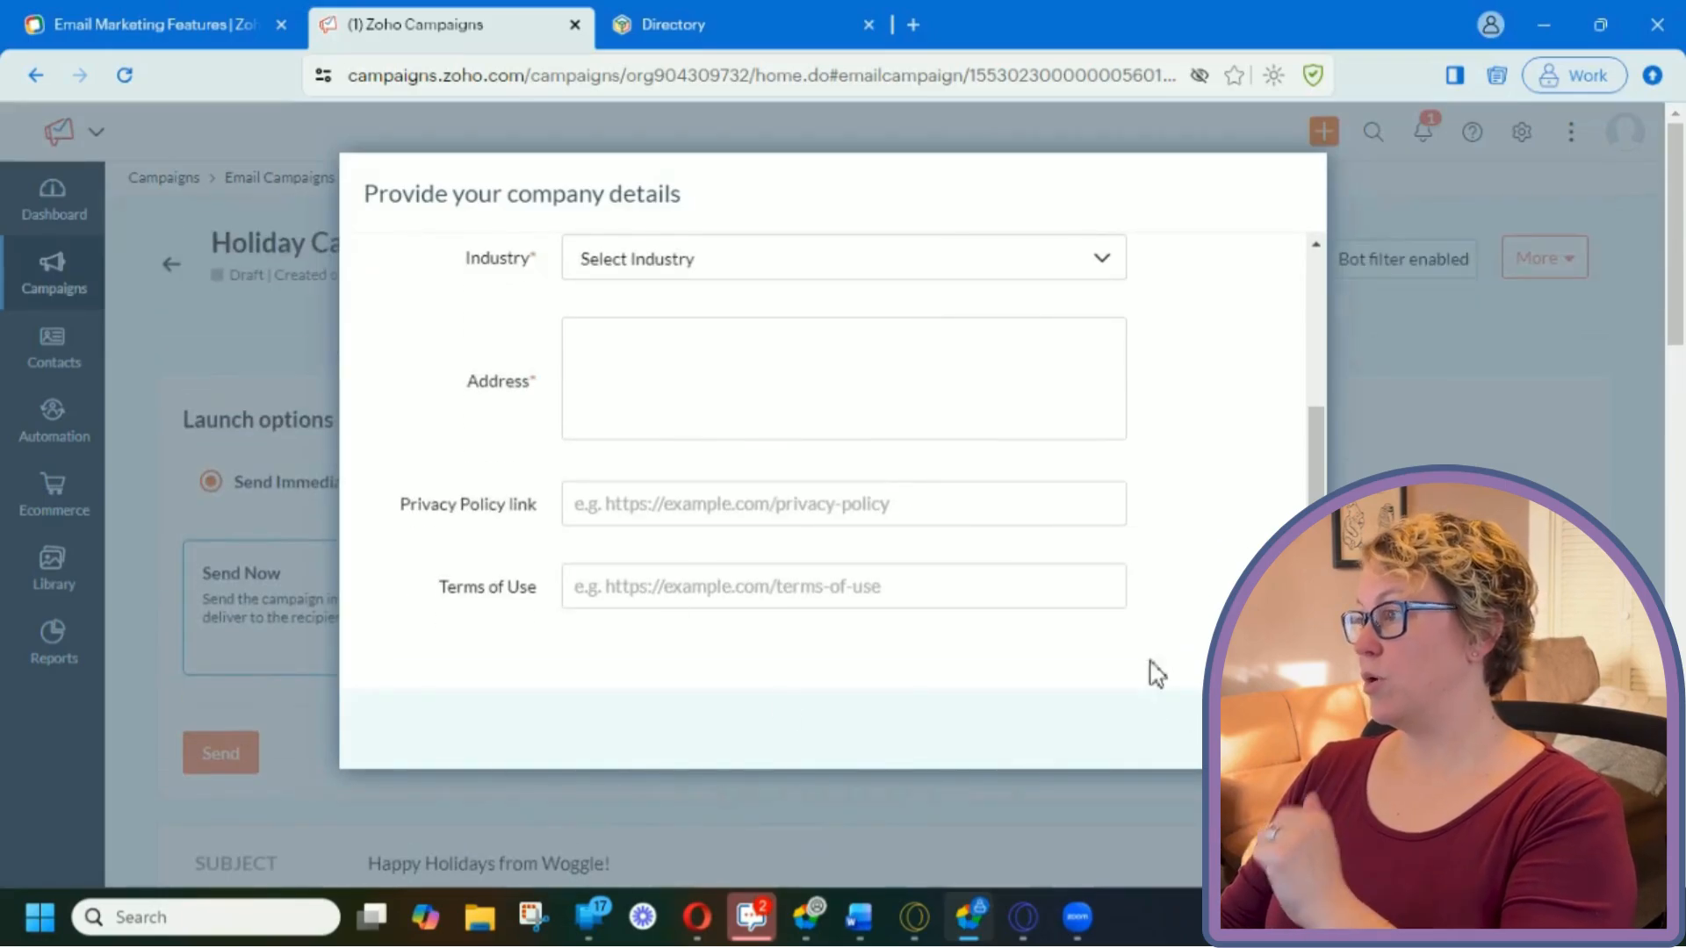
pyautogui.scroll(3, 1111, 566)
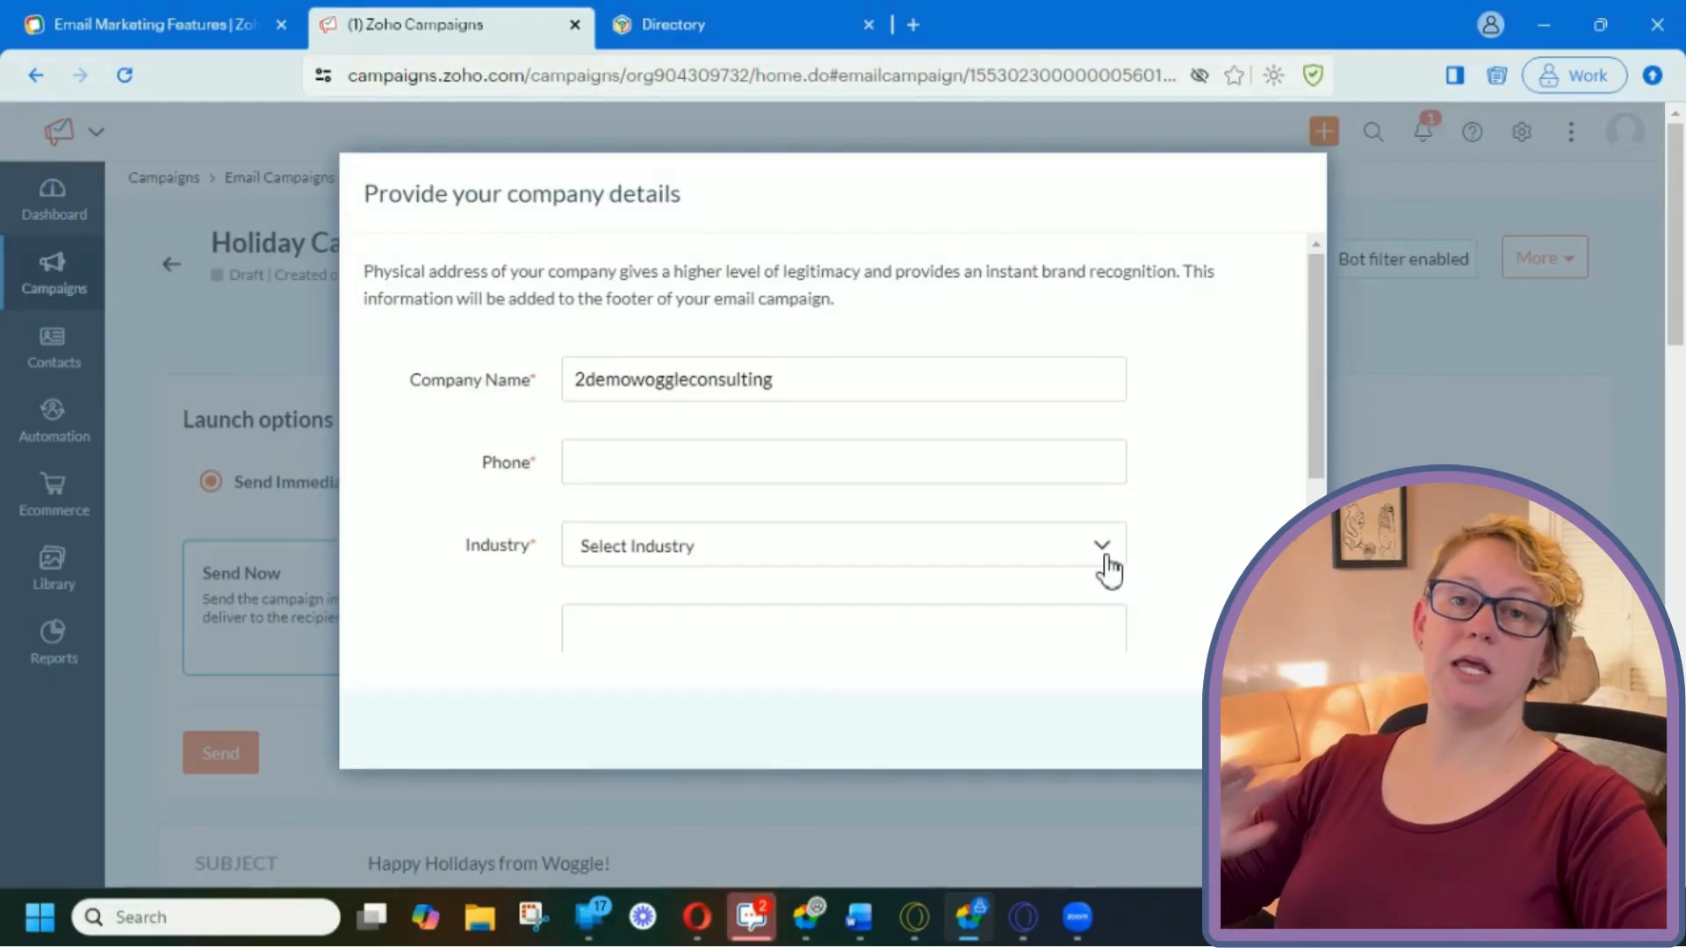